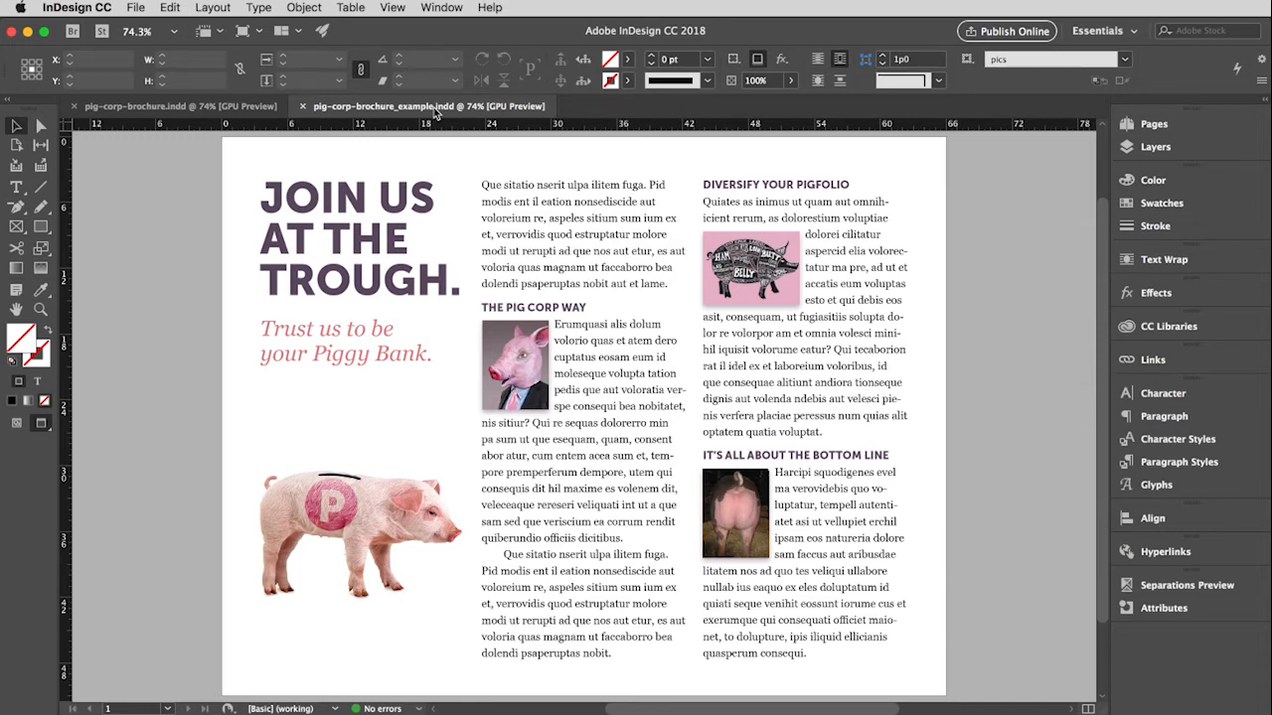
Examine the finished example brochure's headline, tagline, subheading, body text and the images with text wrapped around them.
left_click(789, 262)
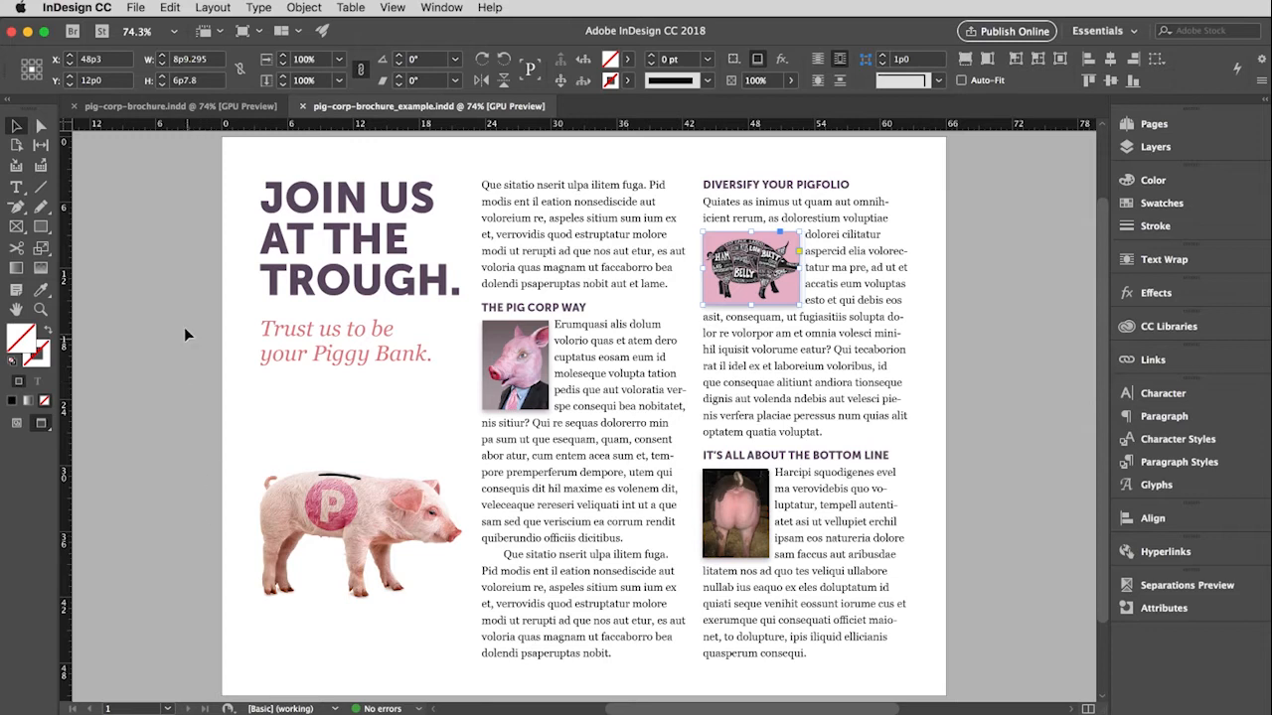
left_click(16, 187)
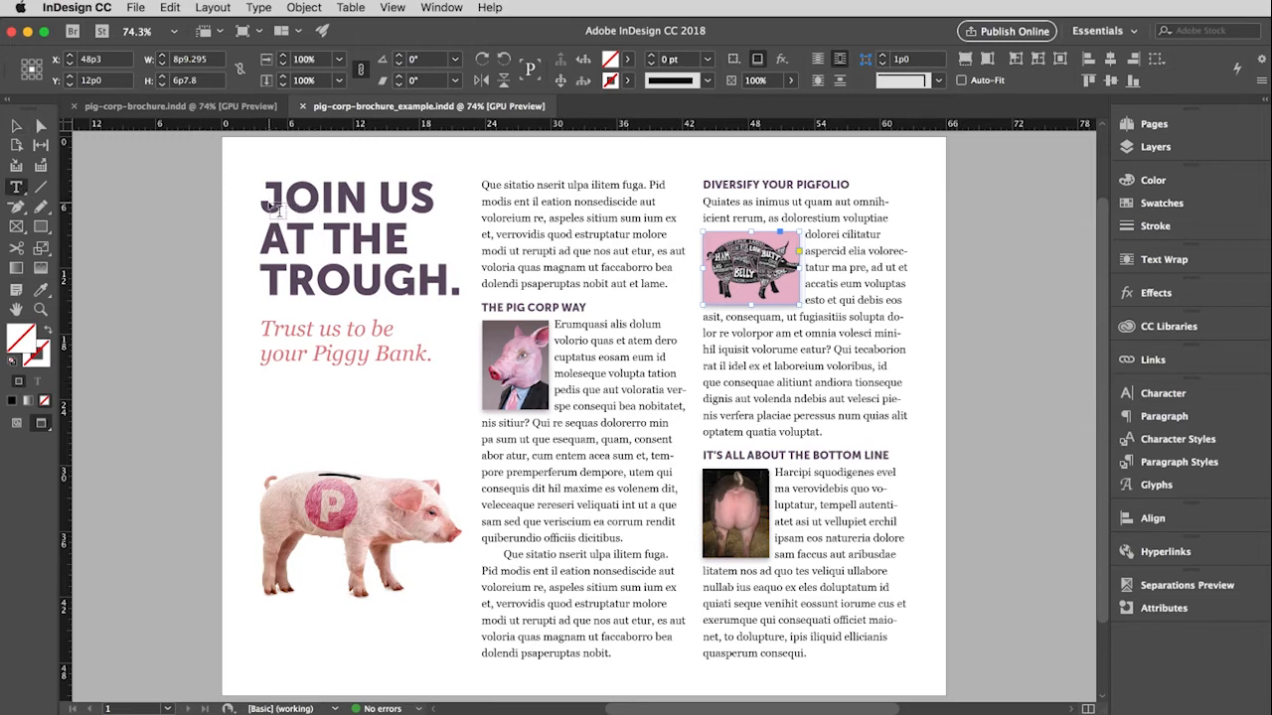
left_click_drag(265, 202, 456, 266)
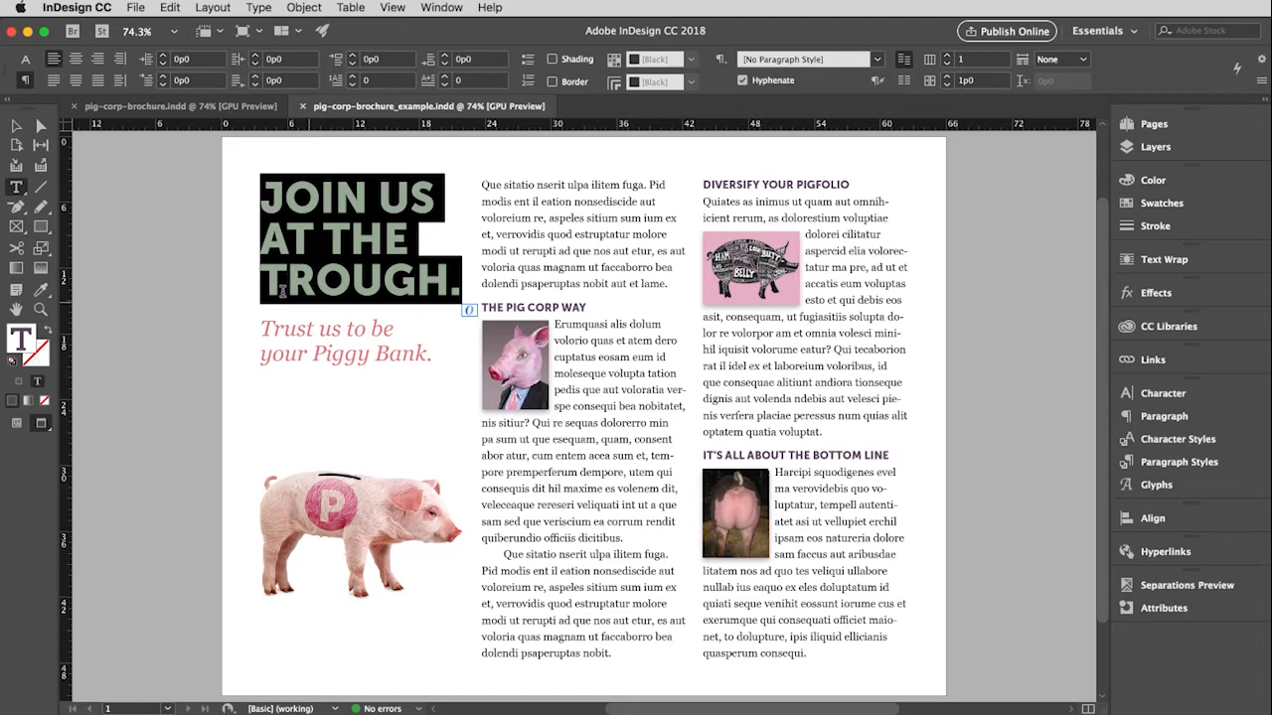
left_click_drag(273, 328, 336, 334)
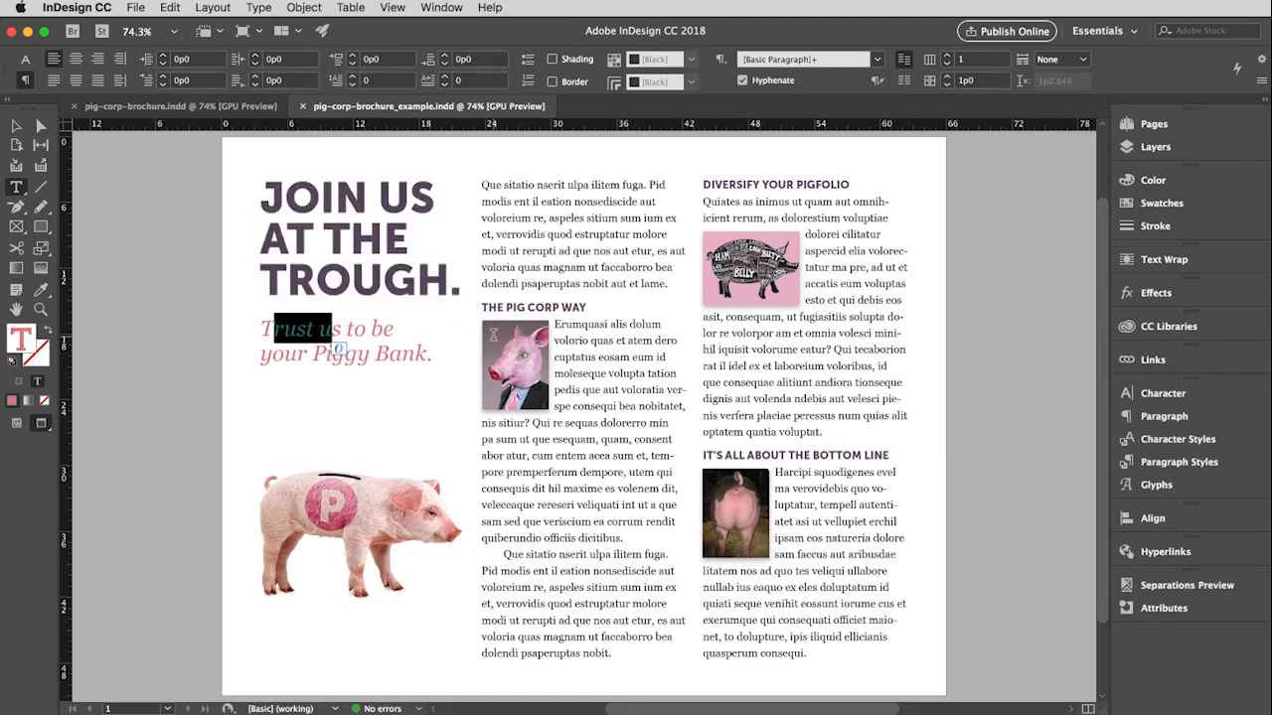
left_click_drag(487, 307, 585, 307)
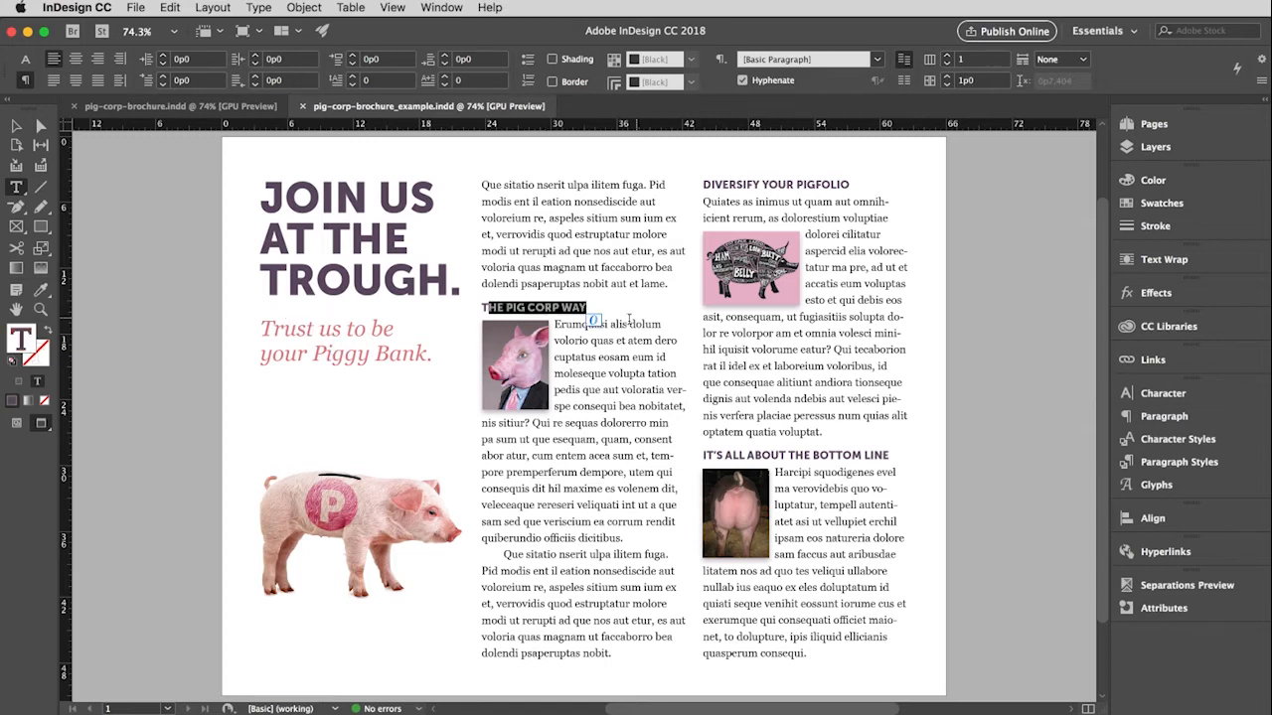
left_click(555, 324)
left_click_drag(554, 324, 616, 654)
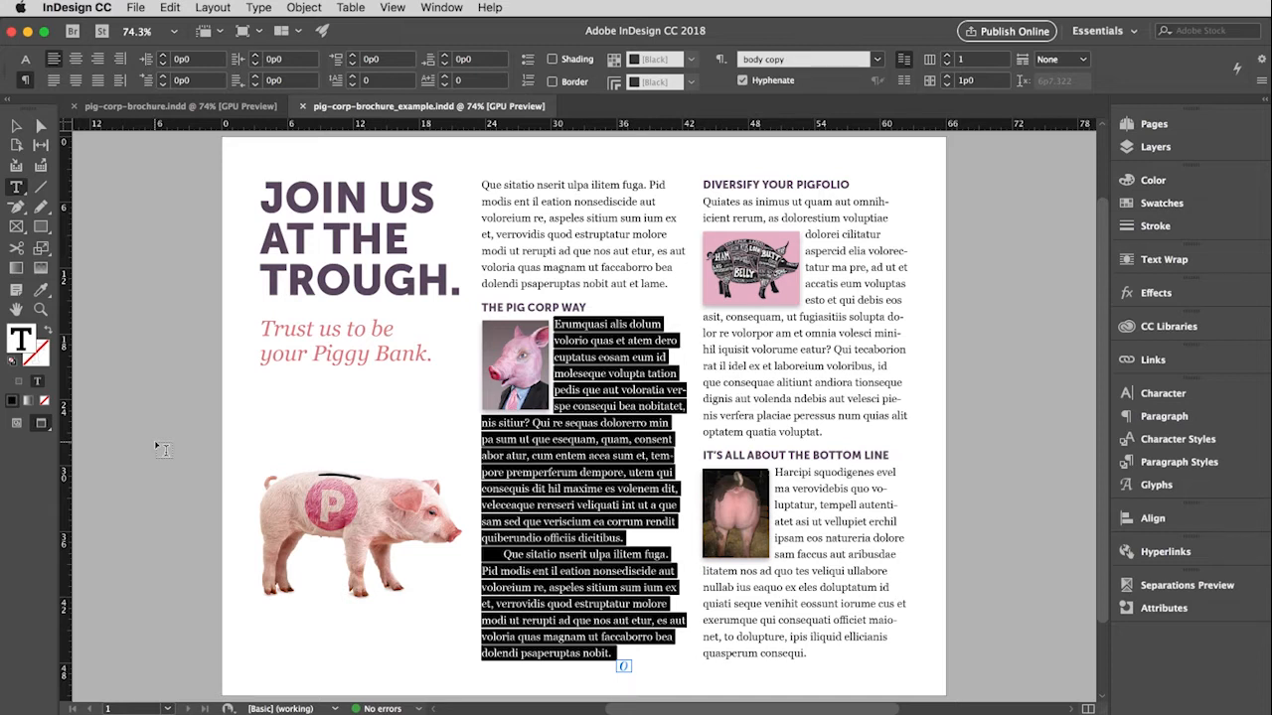
left_click(17, 126)
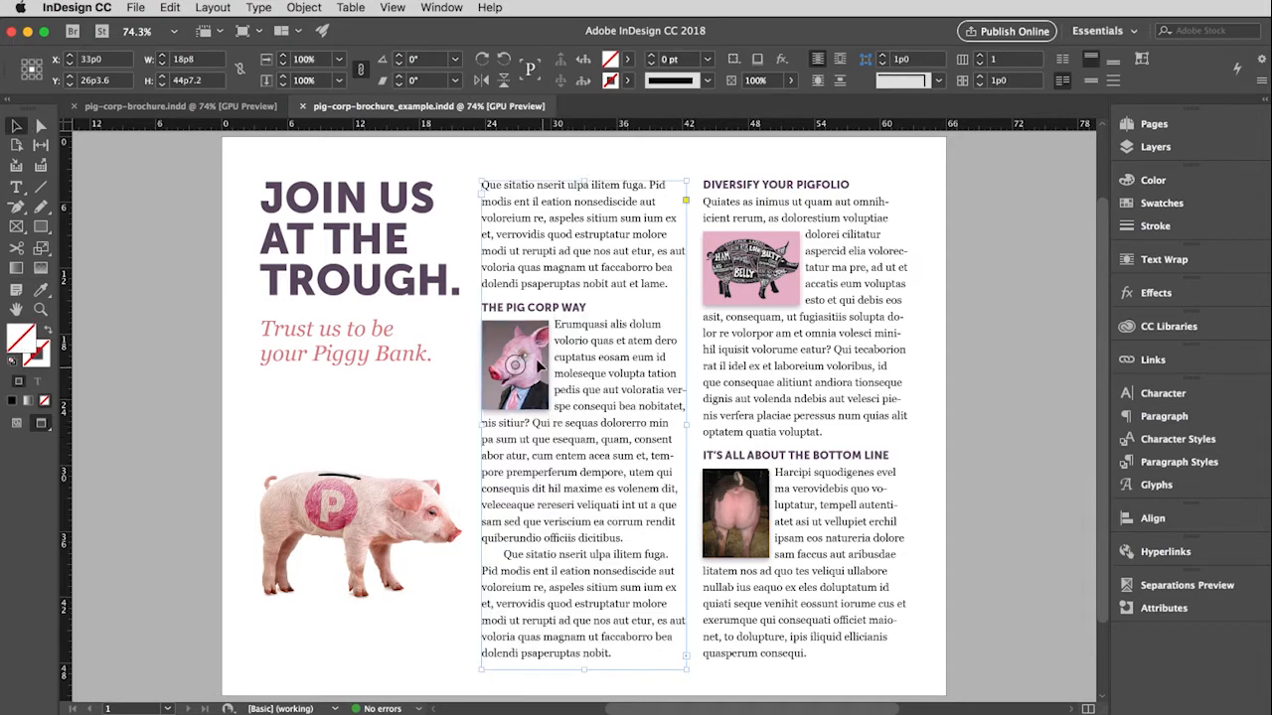
left_click(531, 348)
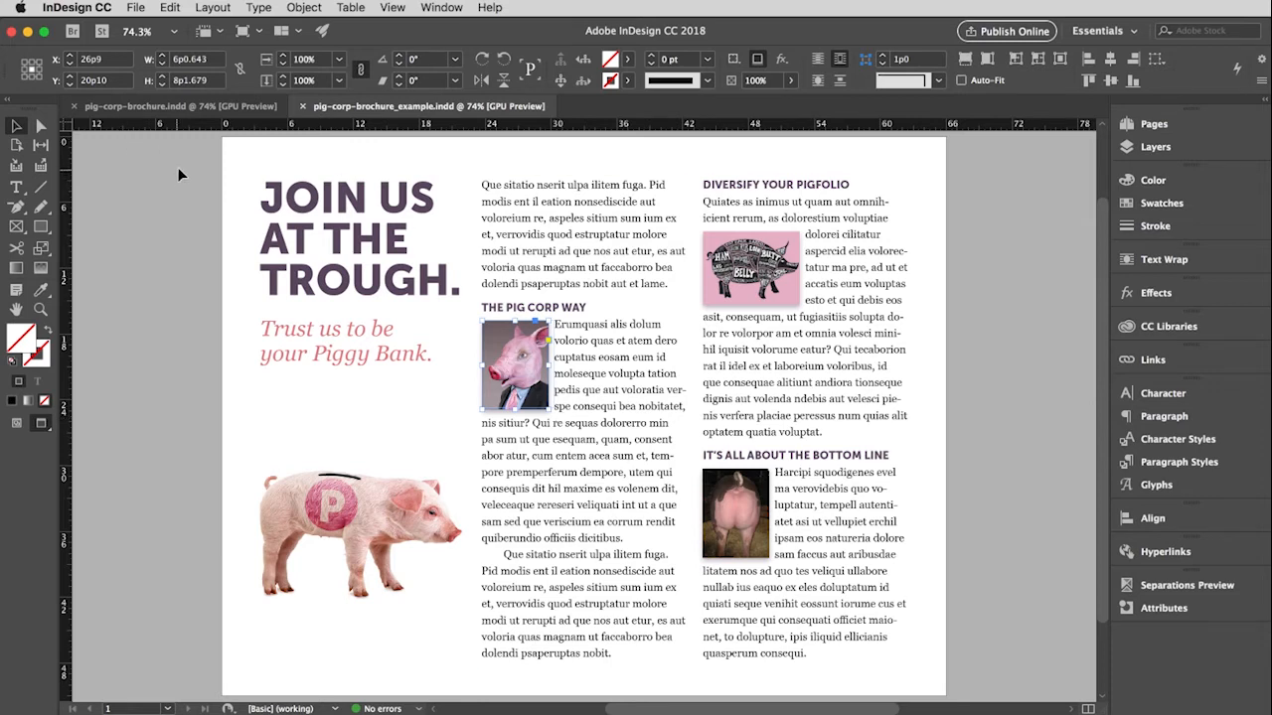
Switch to the pig-corp-brochure.indd document and display its character styles.
left_click(189, 106)
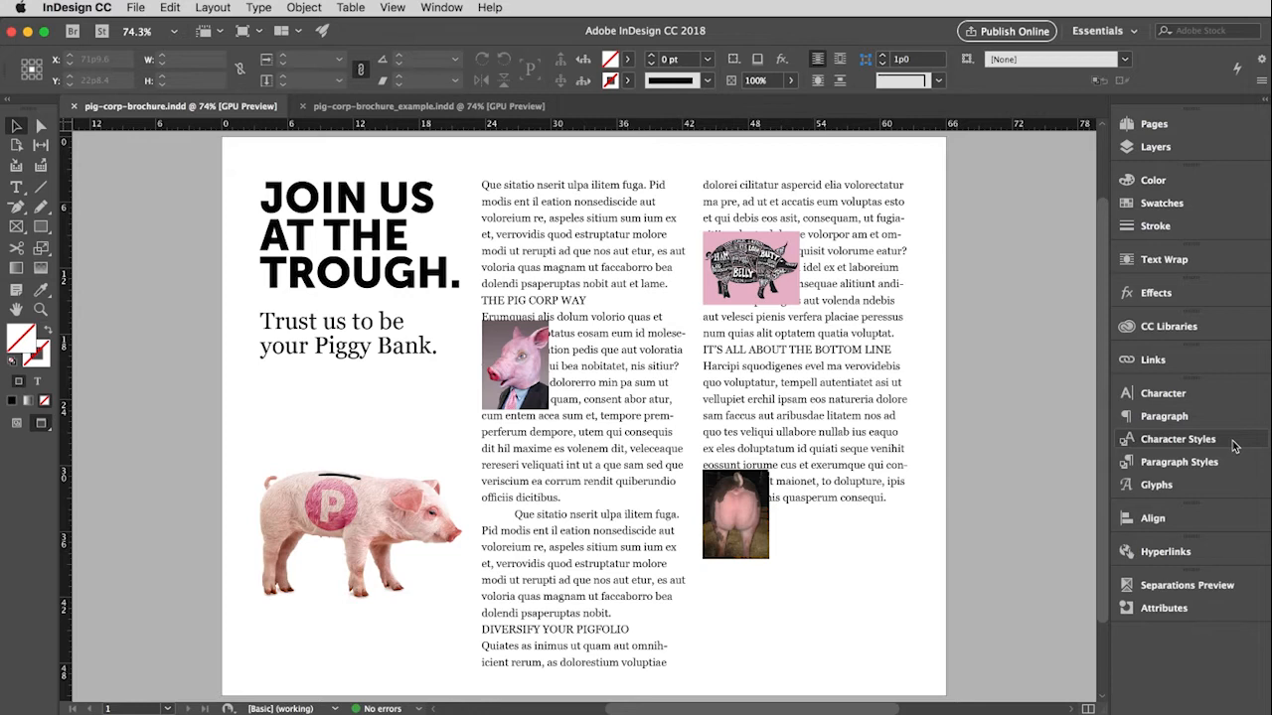
left_click(450, 8)
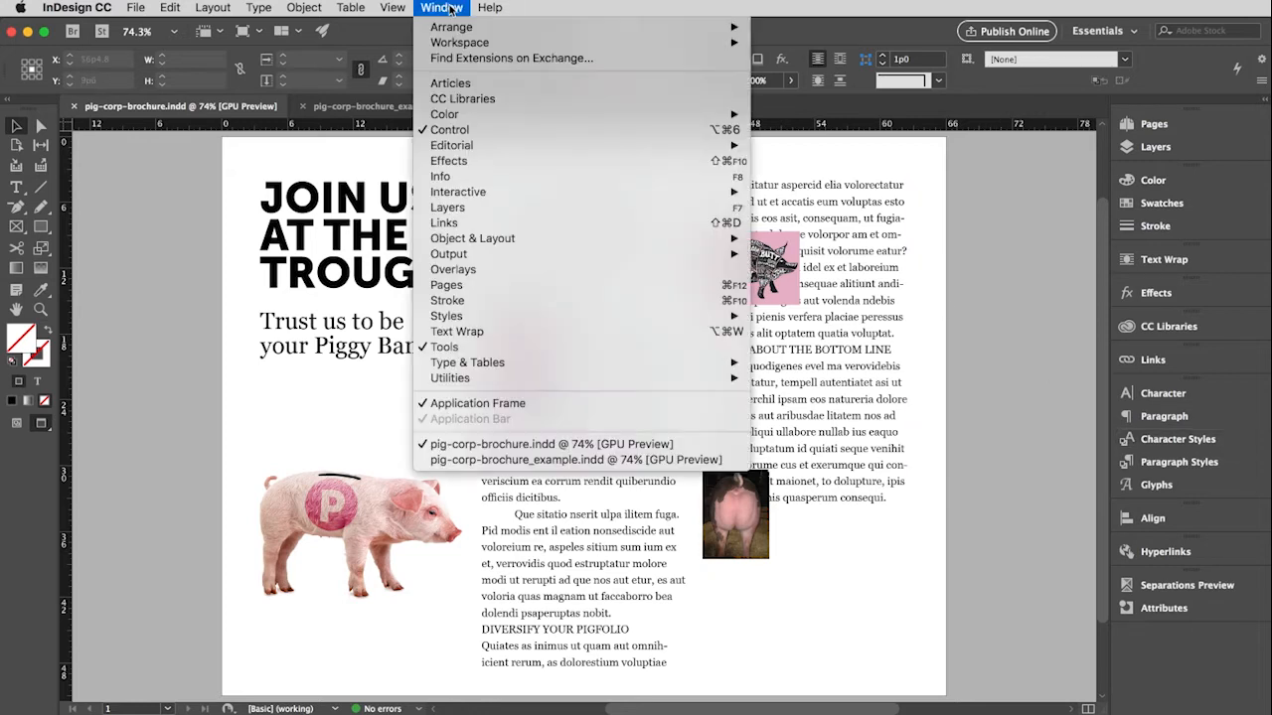
mouse_move(619, 317)
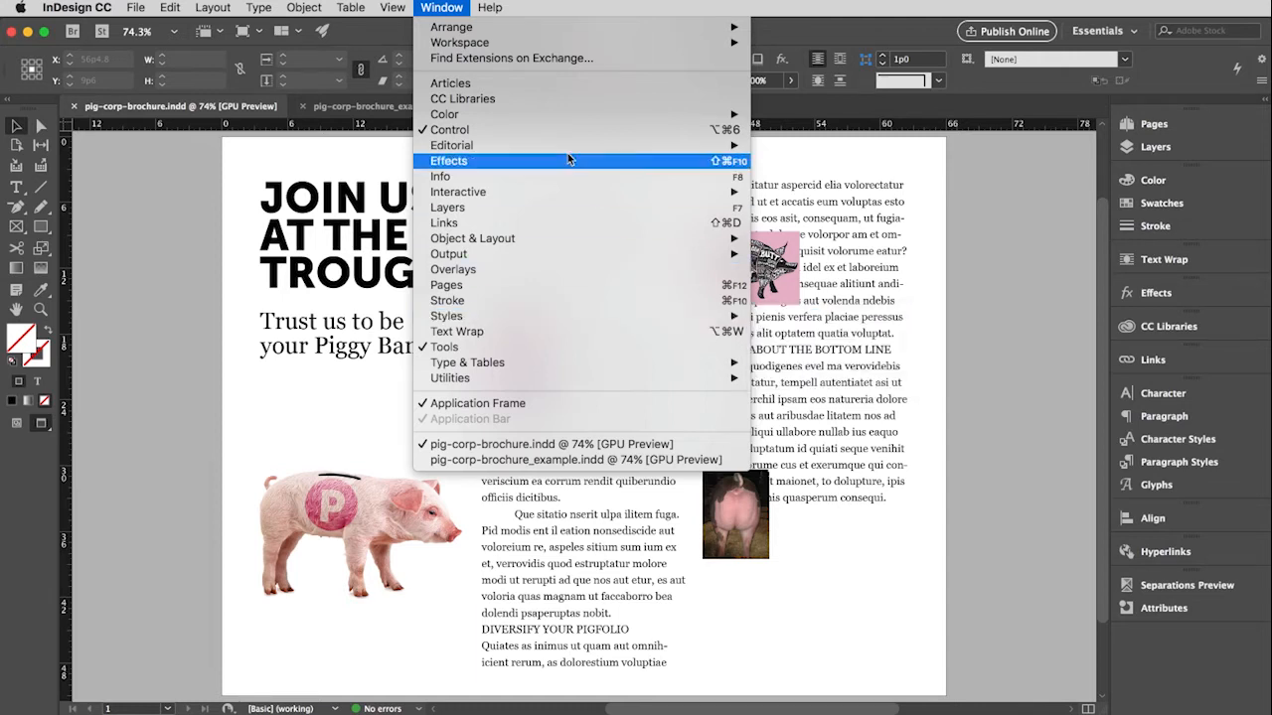
left_click(442, 8)
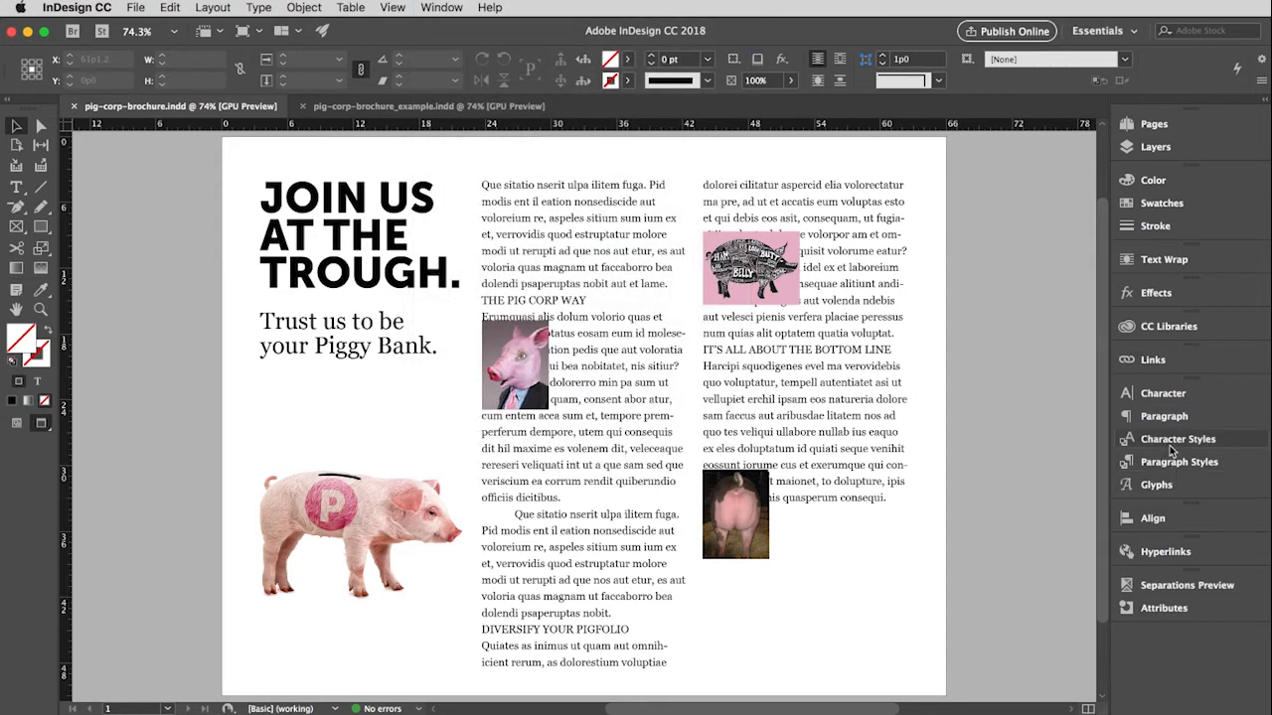
left_click(1169, 445)
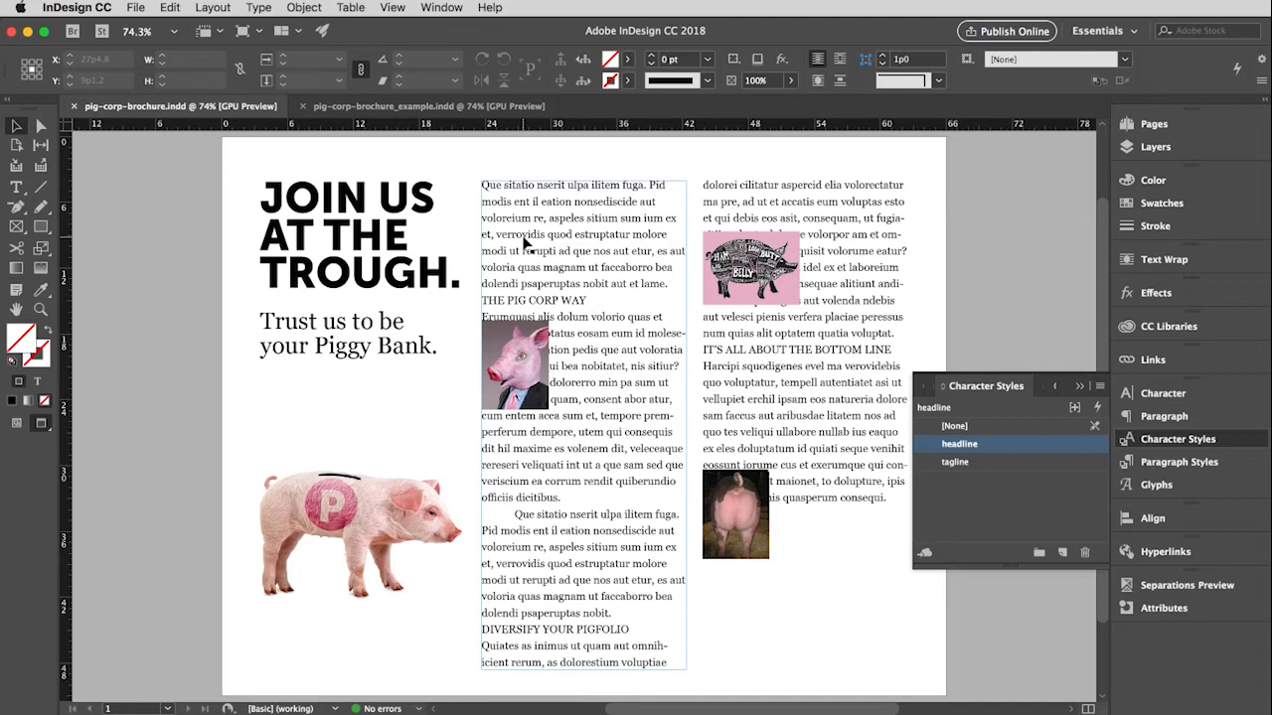
Edit the headline character style and set its leading to 45 pt.
double_click(1004, 444)
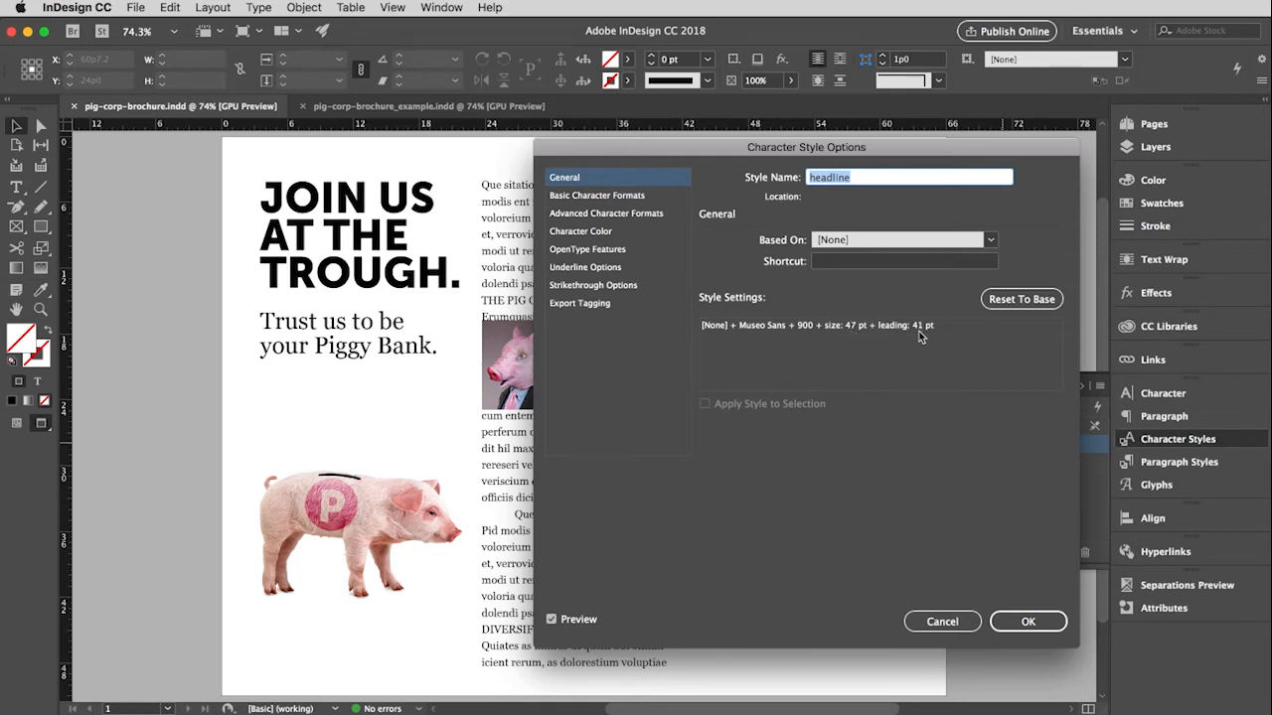
left_click(639, 196)
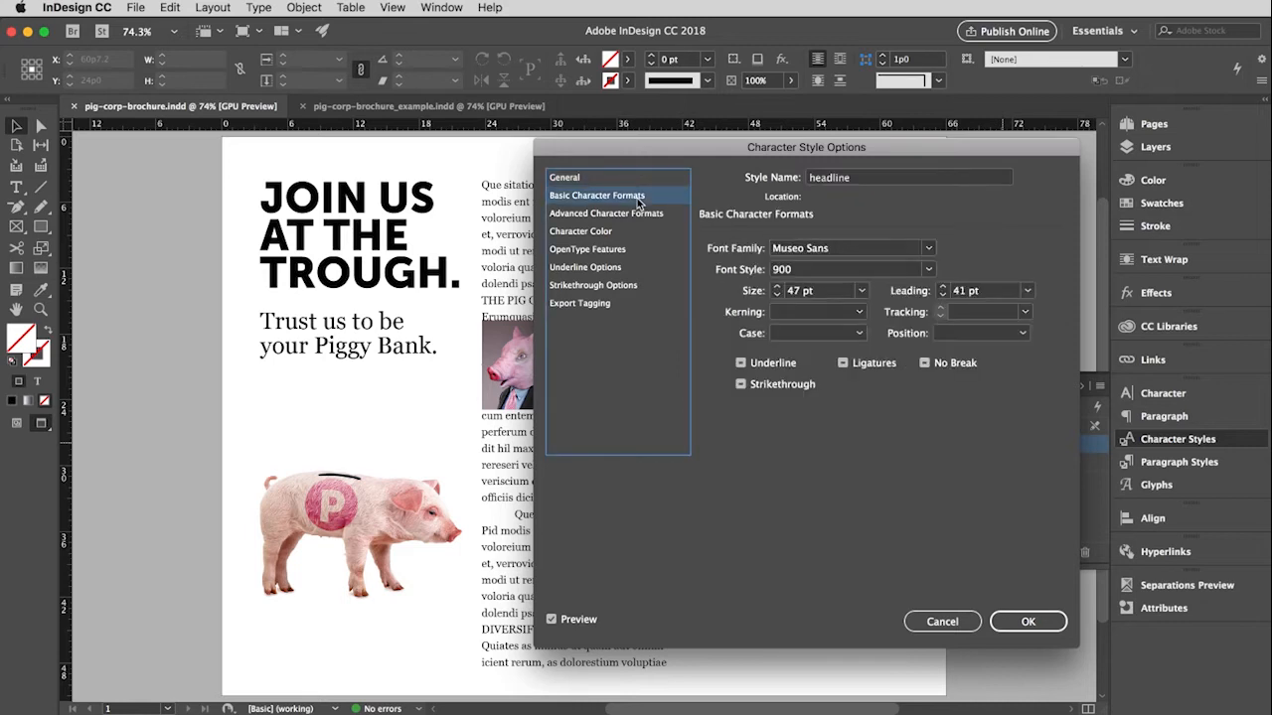
left_click(943, 286)
left_click(943, 287)
left_click(943, 286)
left_click(942, 286)
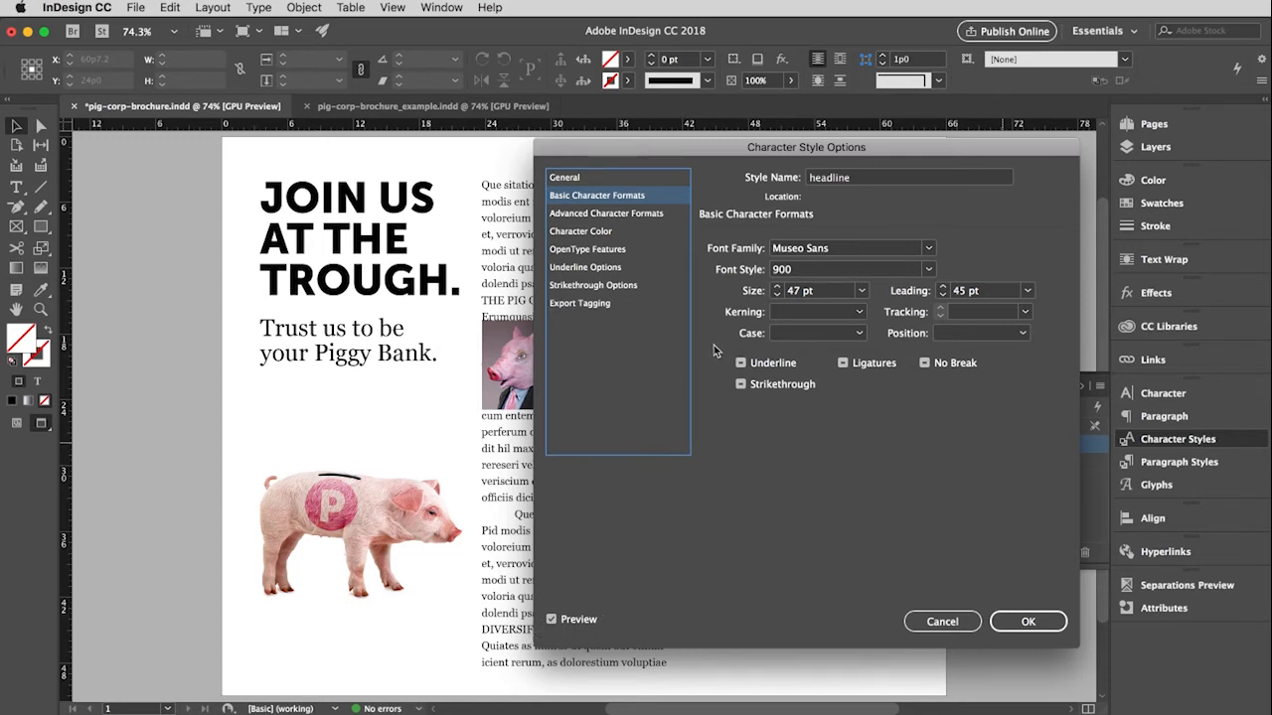
Give the headline character style a PANTONE P 87-13 C fill and a stroke of None, and apply the style changes.
left_click(599, 233)
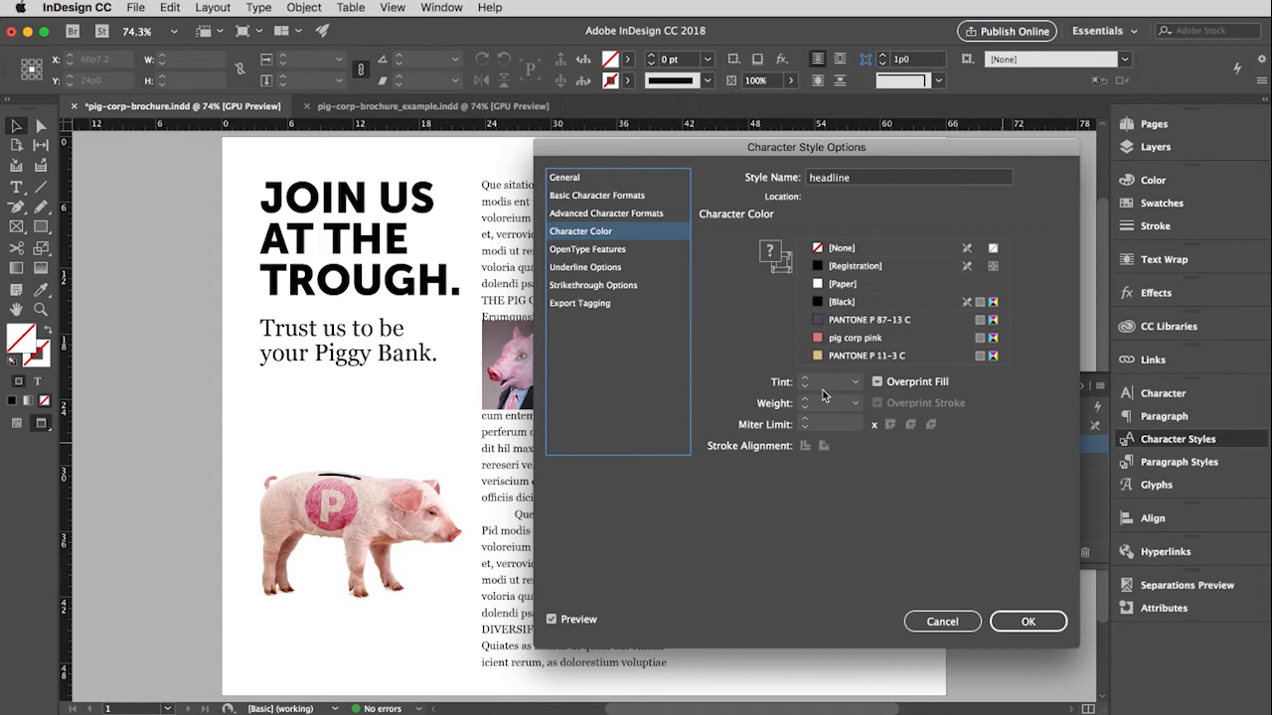
left_click(817, 322)
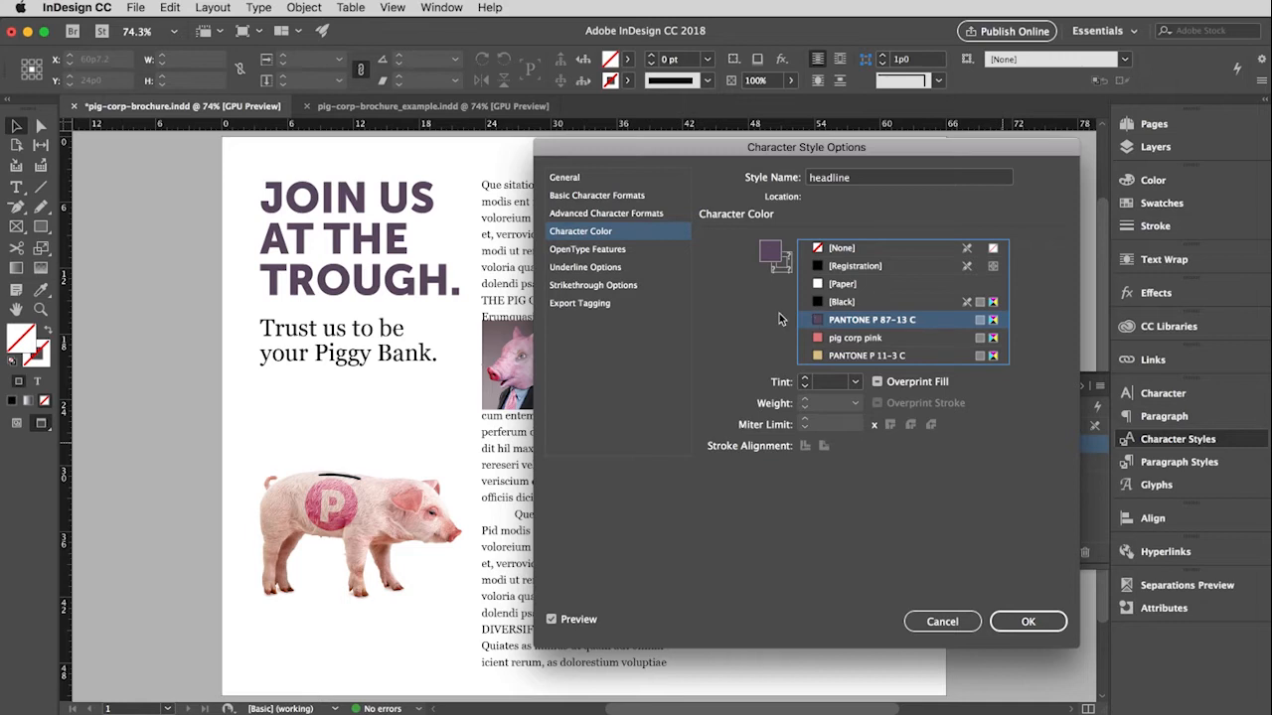
left_click(785, 266)
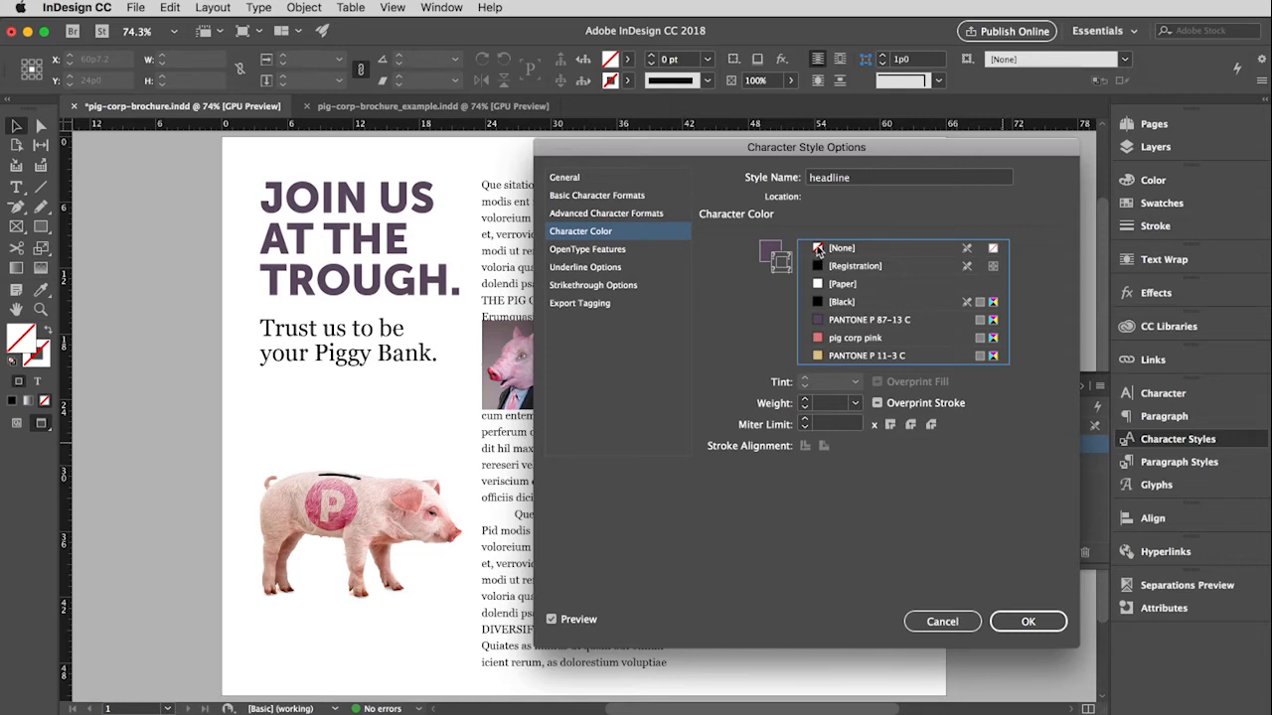
left_click(817, 249)
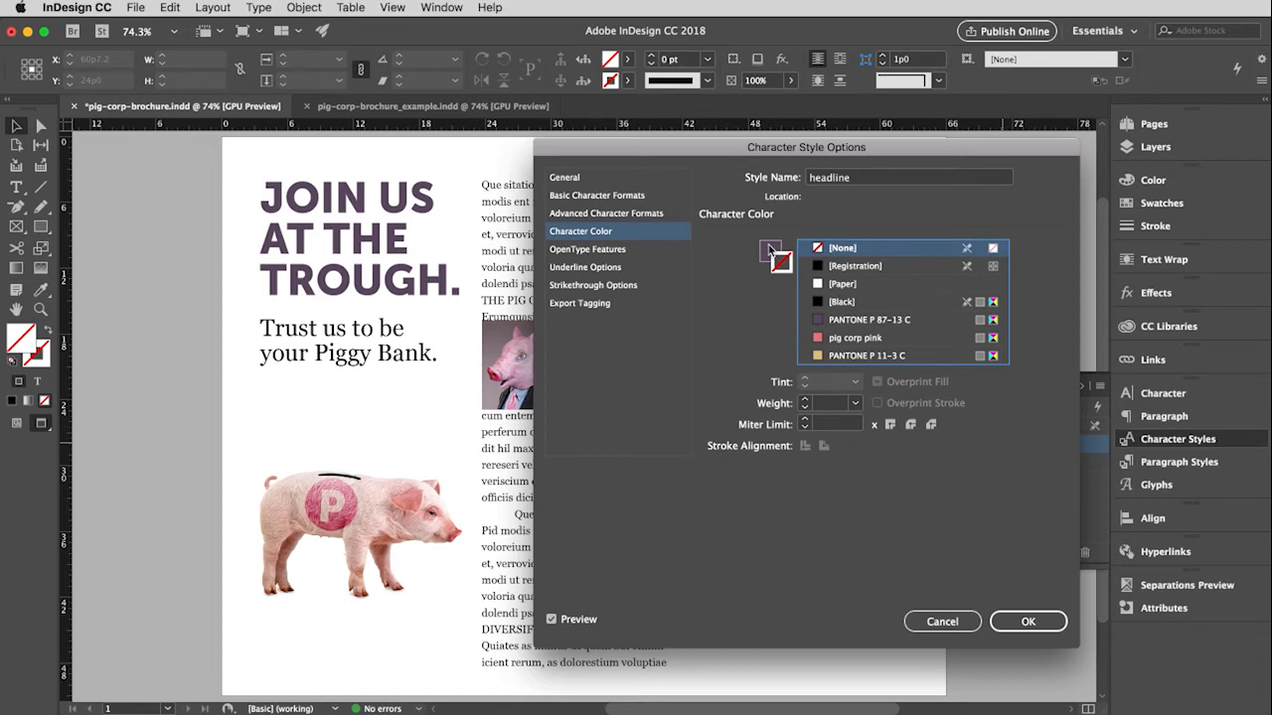
left_click(770, 249)
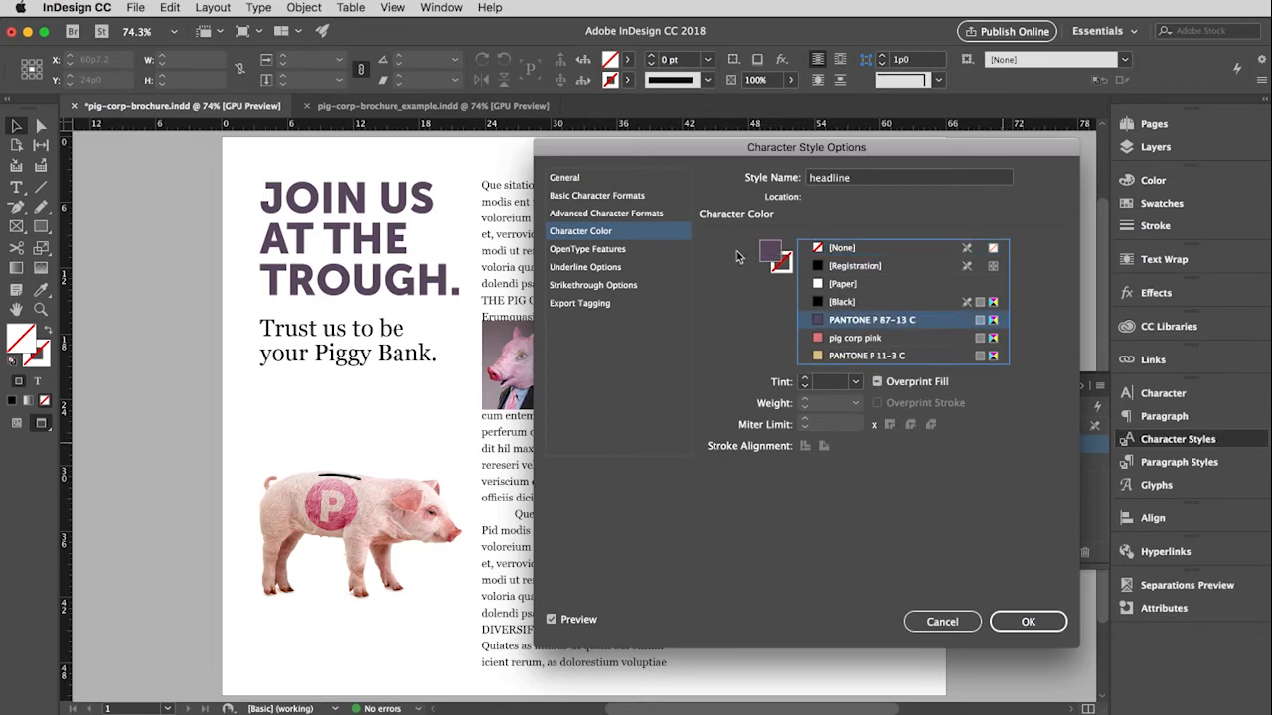
left_click(1046, 622)
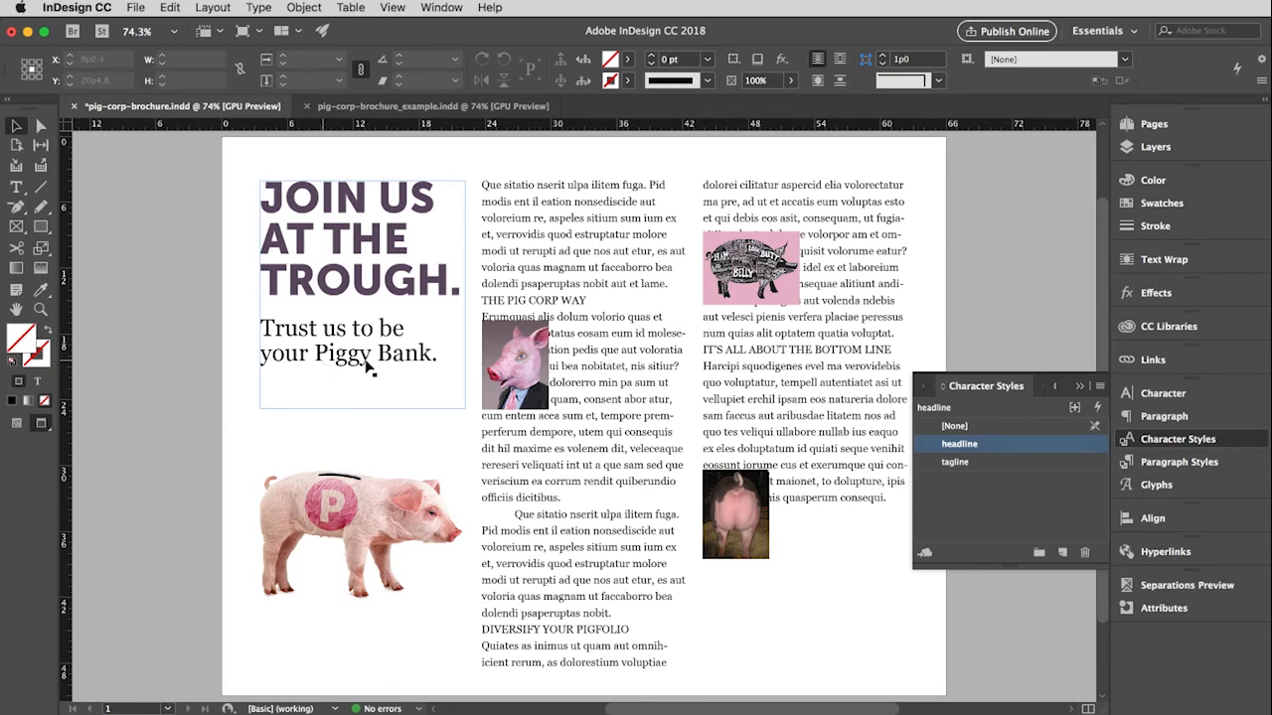
Edit the tagline character style and set its font style to Italic.
double_click(988, 462)
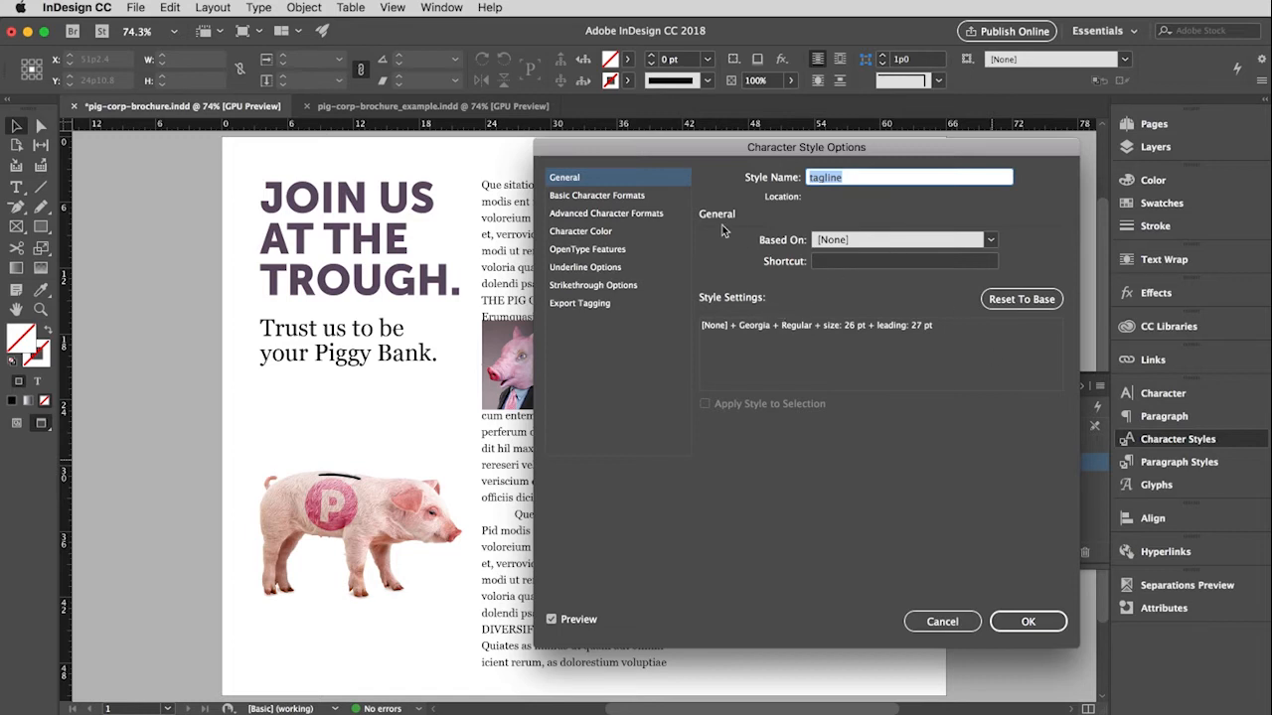
left_click(590, 196)
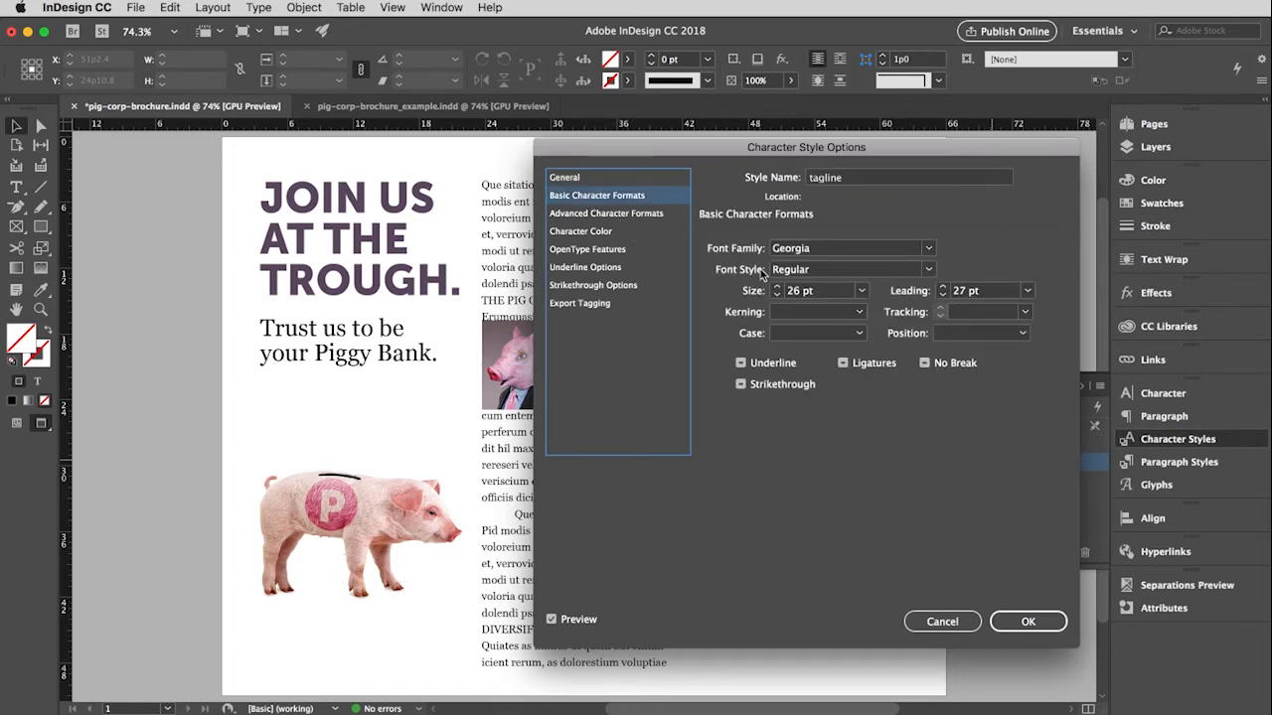
left_click(929, 271)
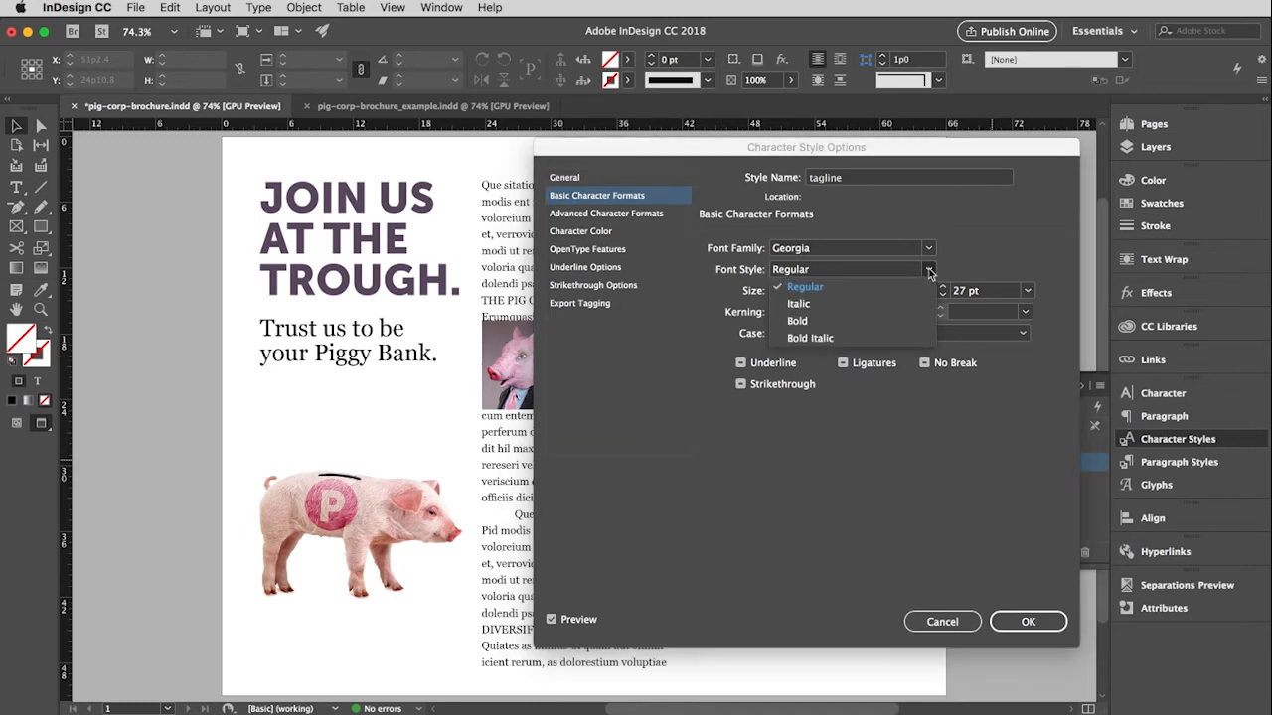
left_click(884, 307)
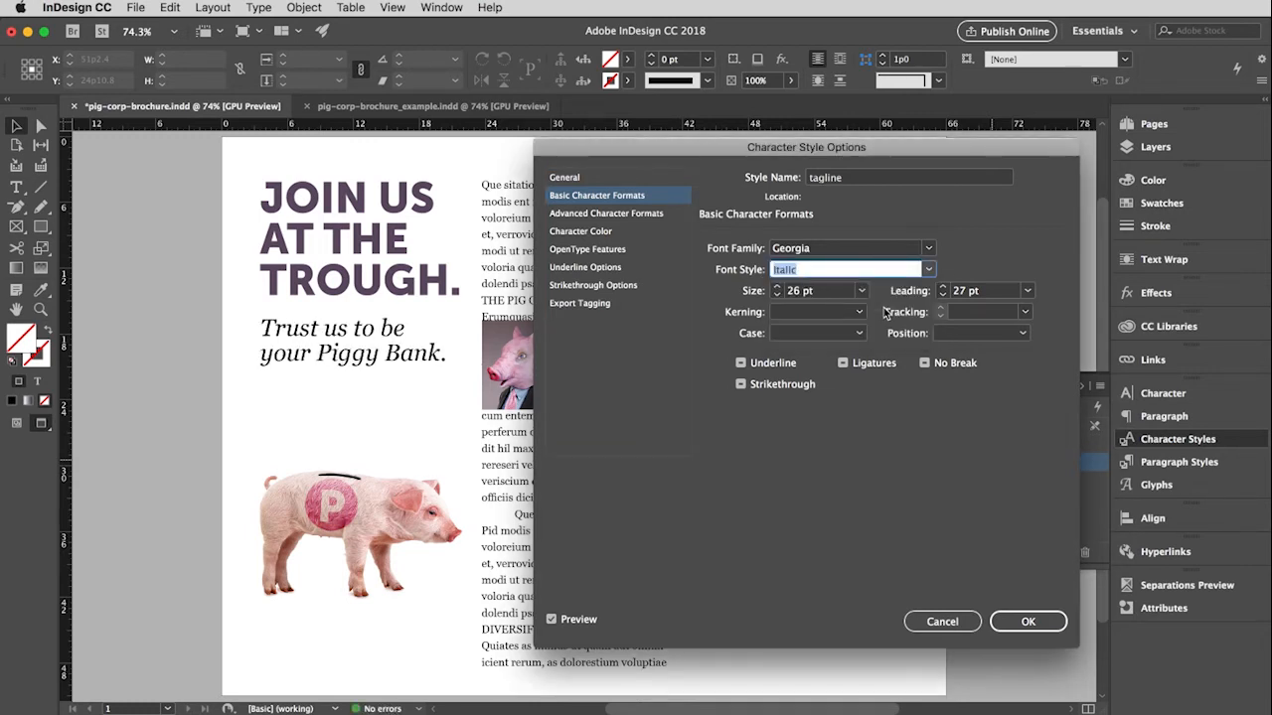
Set the tagline character style's fill colour to pig corp pink and apply the style changes.
left_click(599, 235)
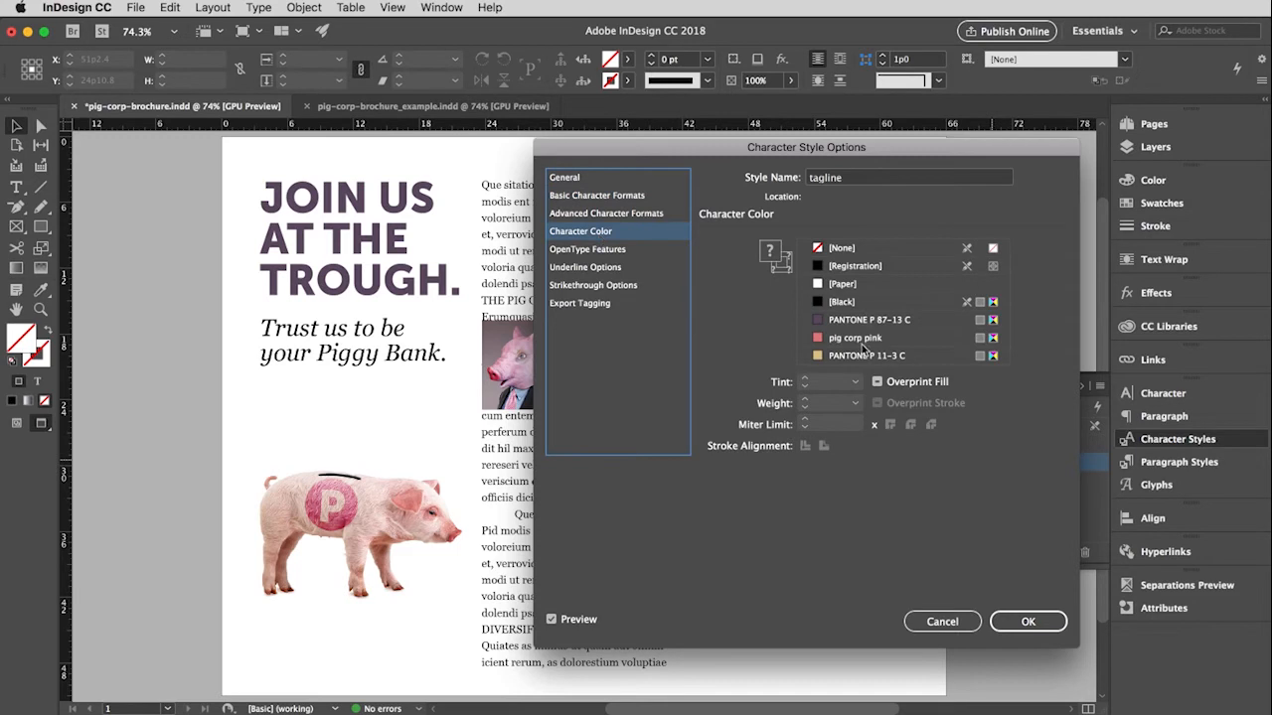
left_click(818, 339)
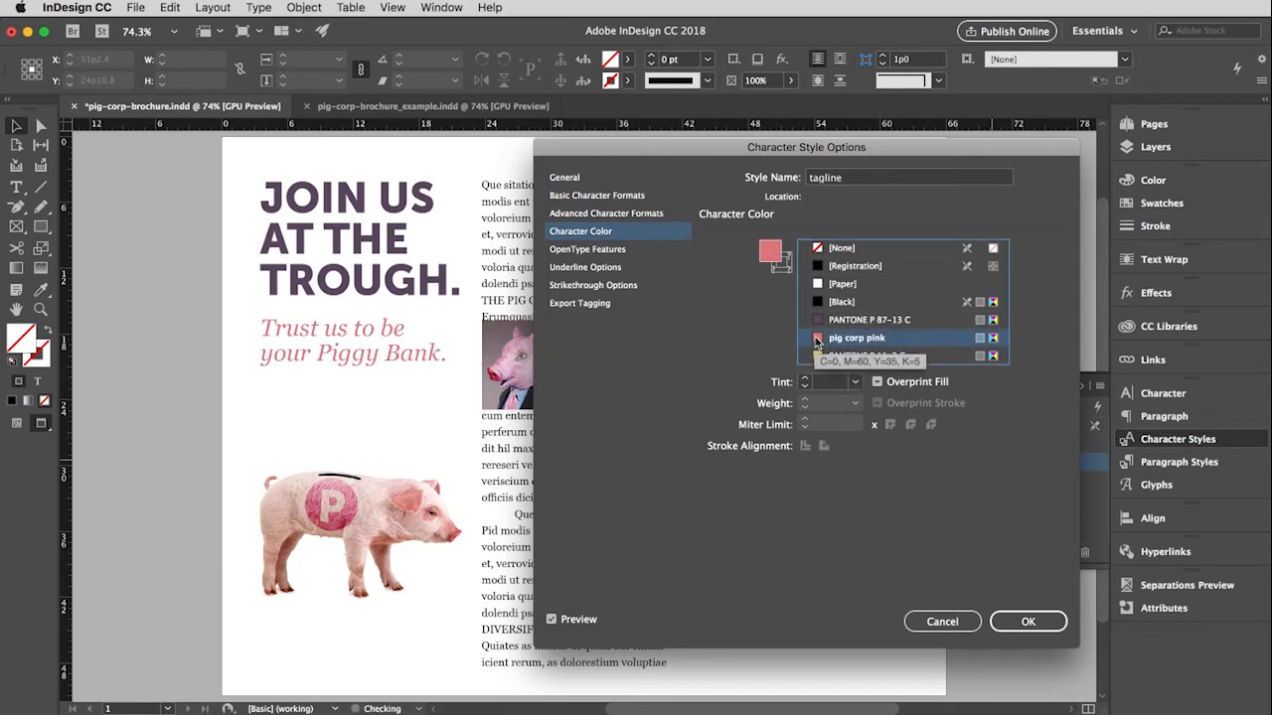
left_click(1023, 621)
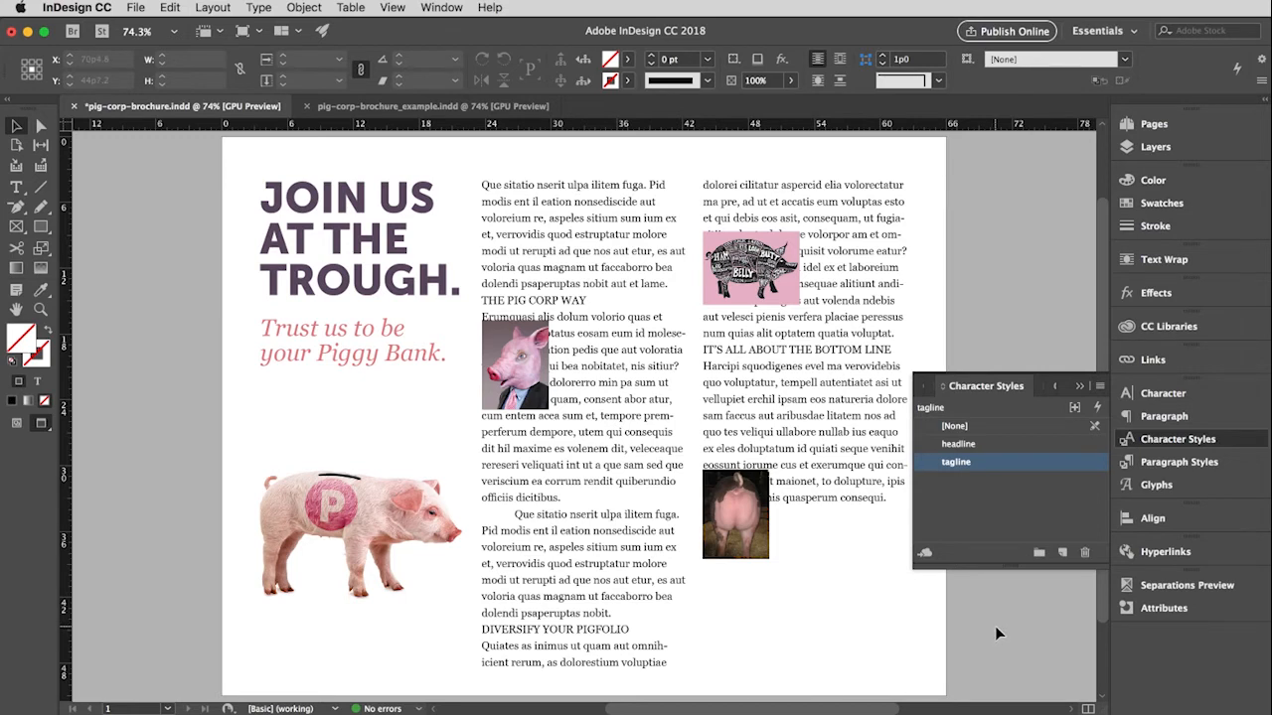
Create a new paragraph style and name it "body copy".
left_click(1158, 464)
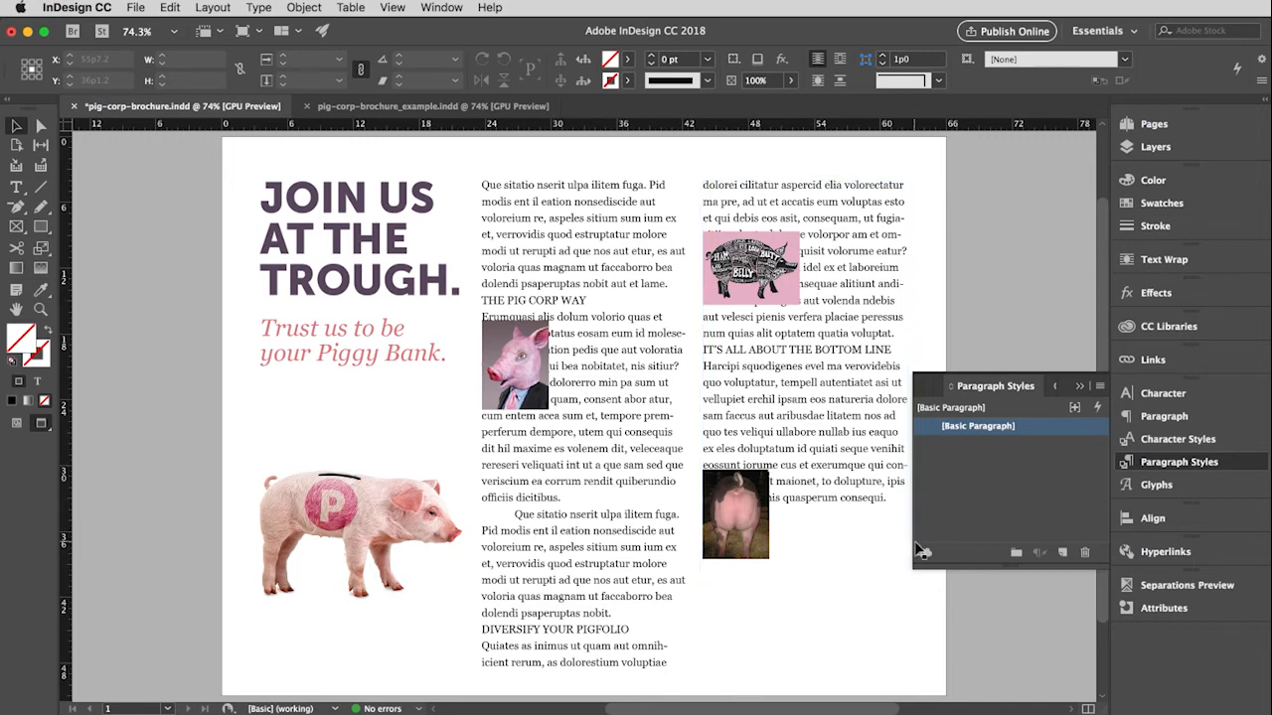
left_click(1062, 554)
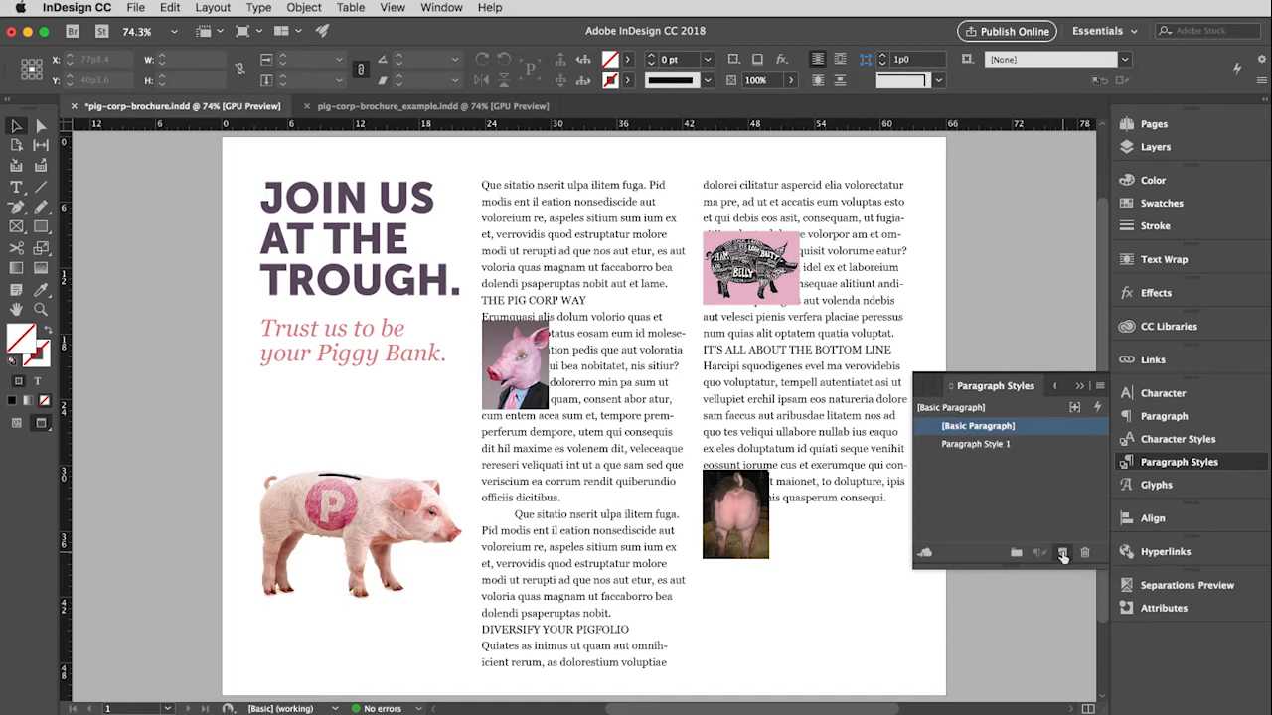
double_click(983, 446)
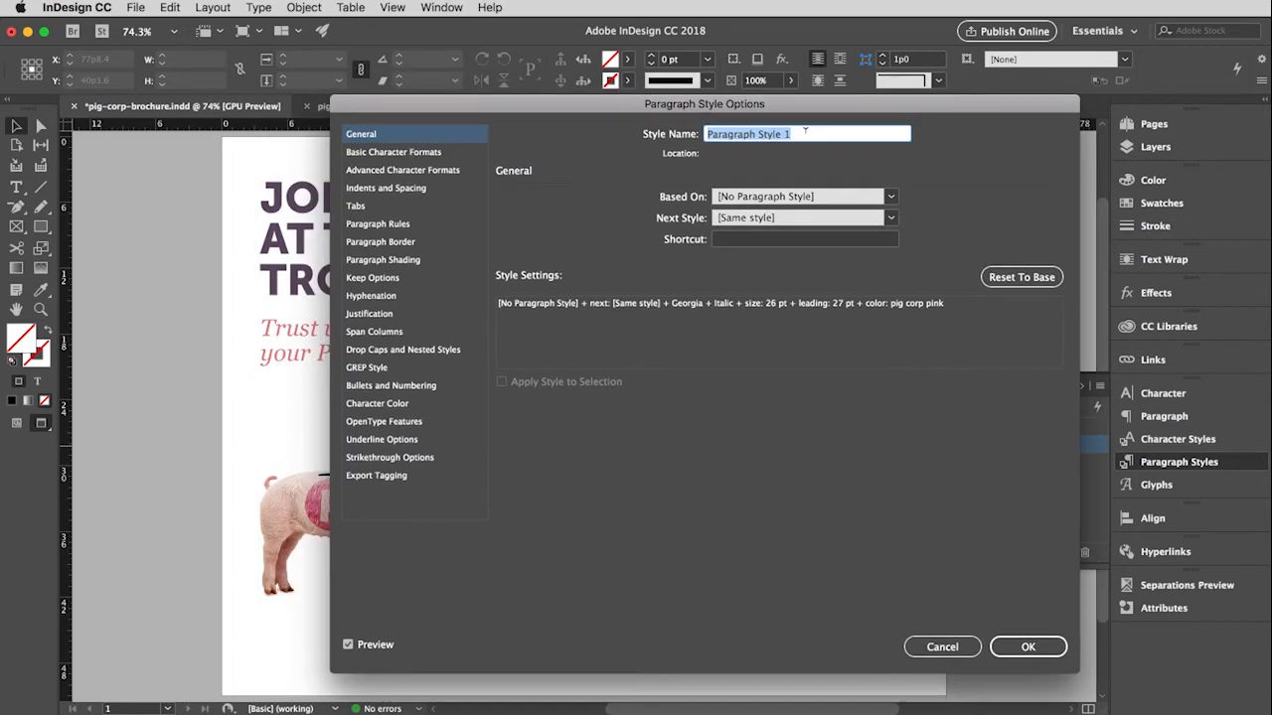
type("body co")
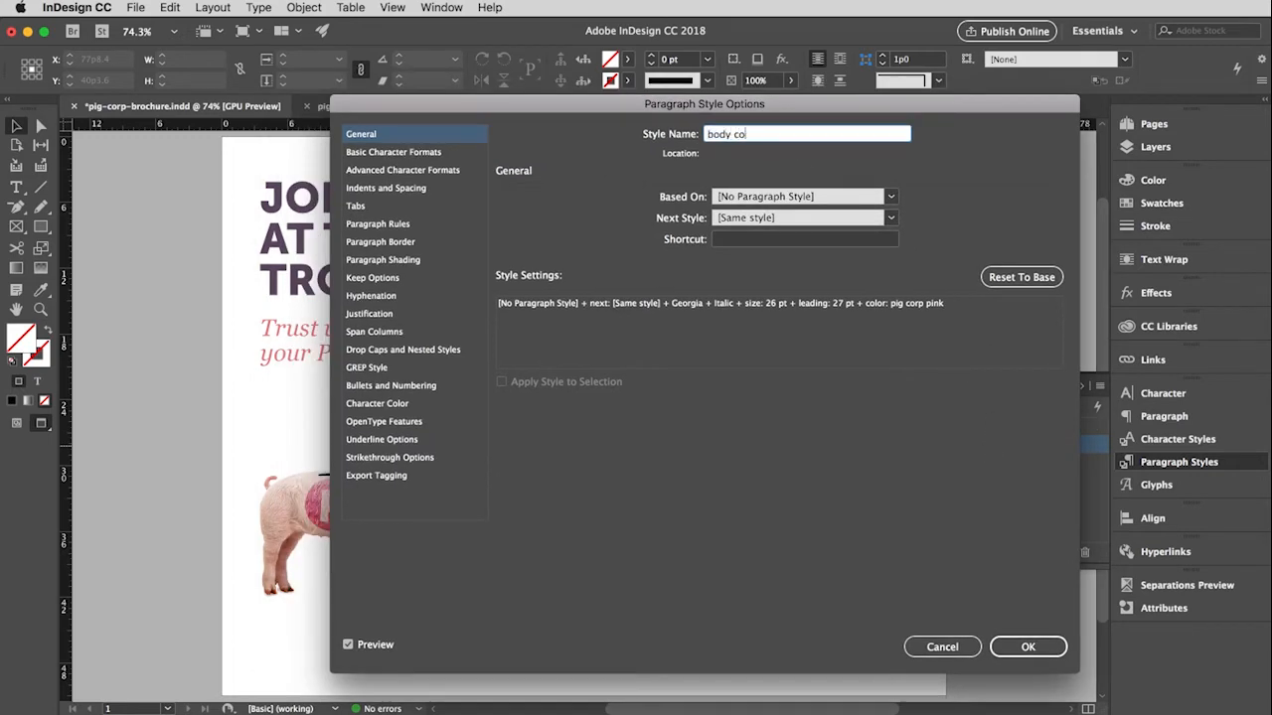
type("py")
Set the body copy paragraph style's font style to Regular, size to 12 pt and leading to 18 pt.
left_click(417, 157)
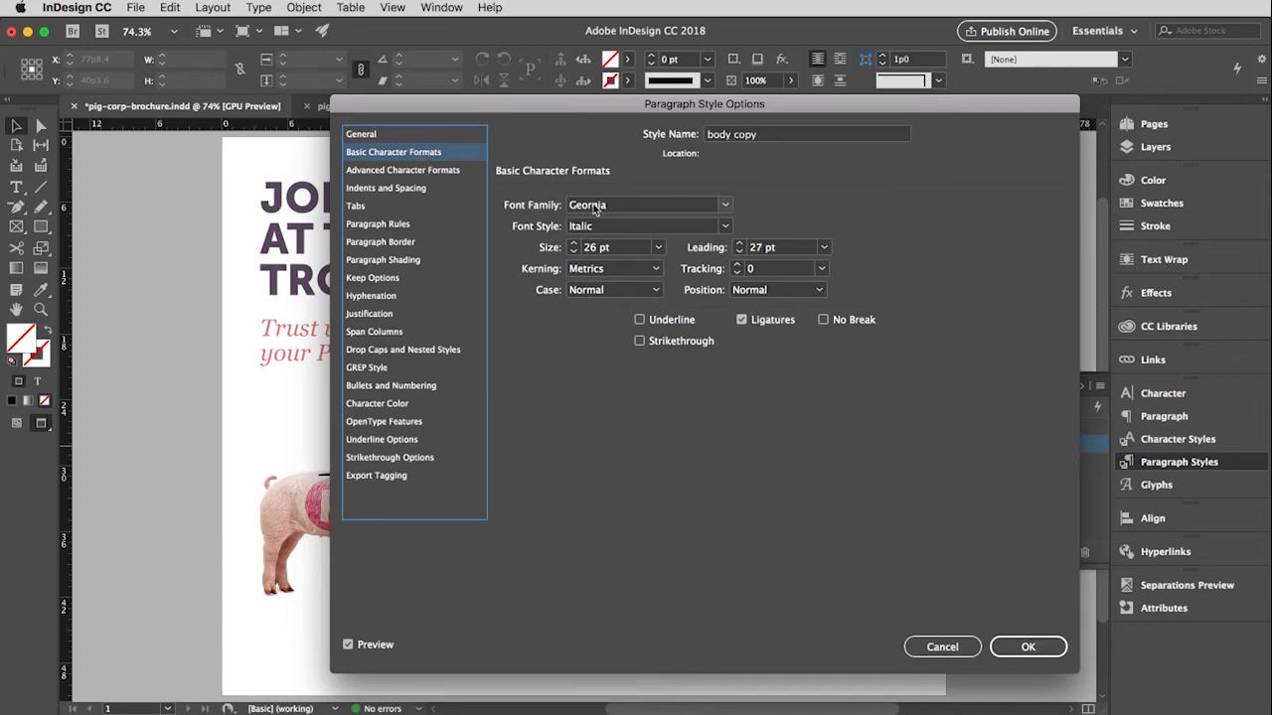
left_click(724, 227)
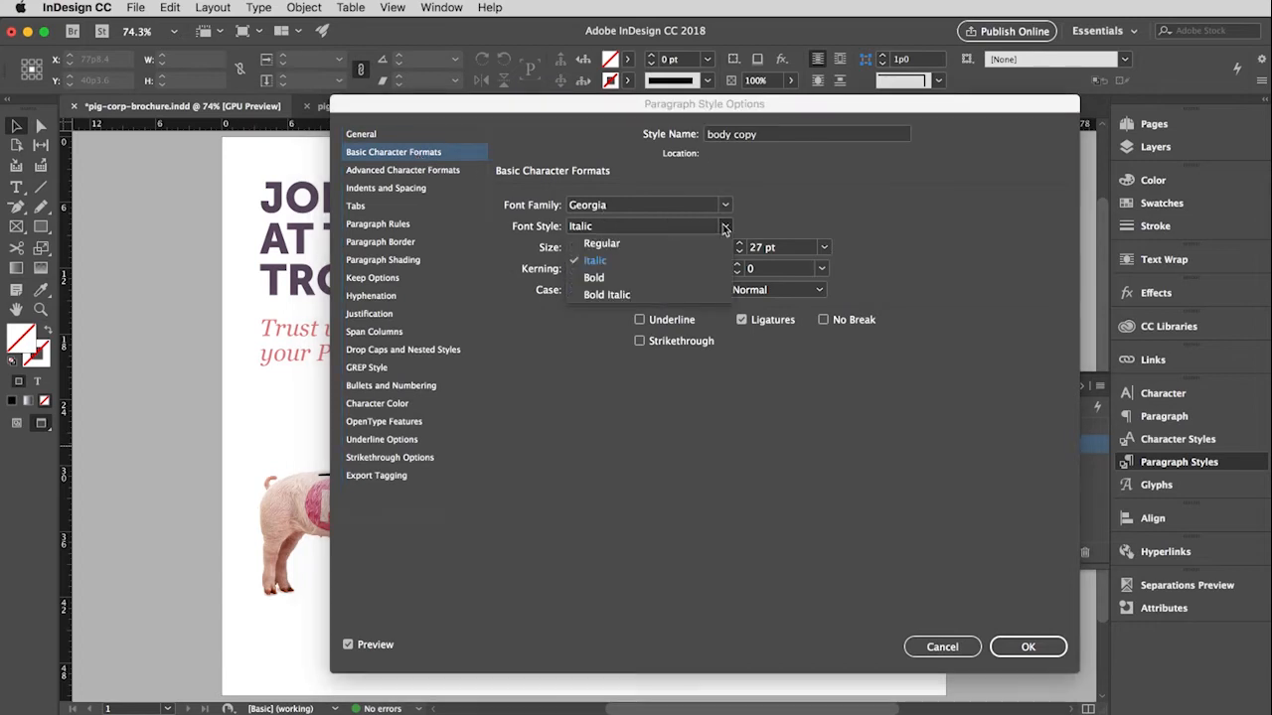
left_click(632, 245)
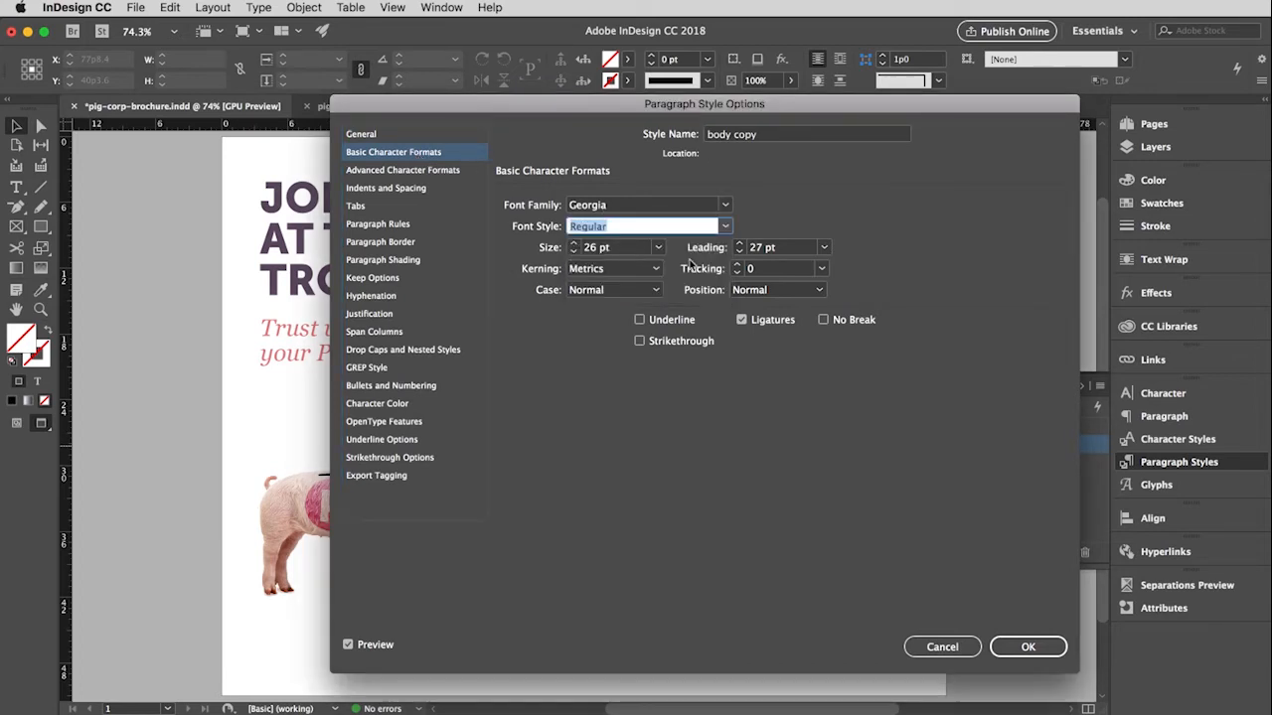
double_click(591, 249)
type("12")
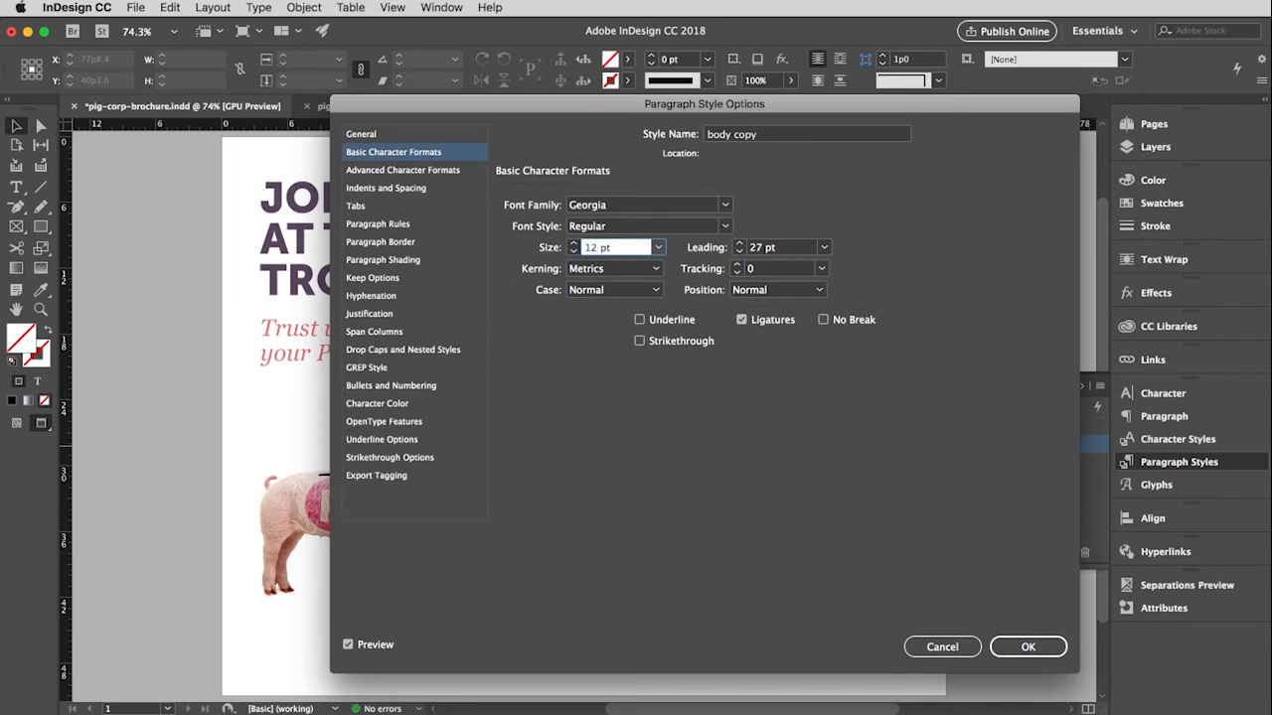
key("Tab")
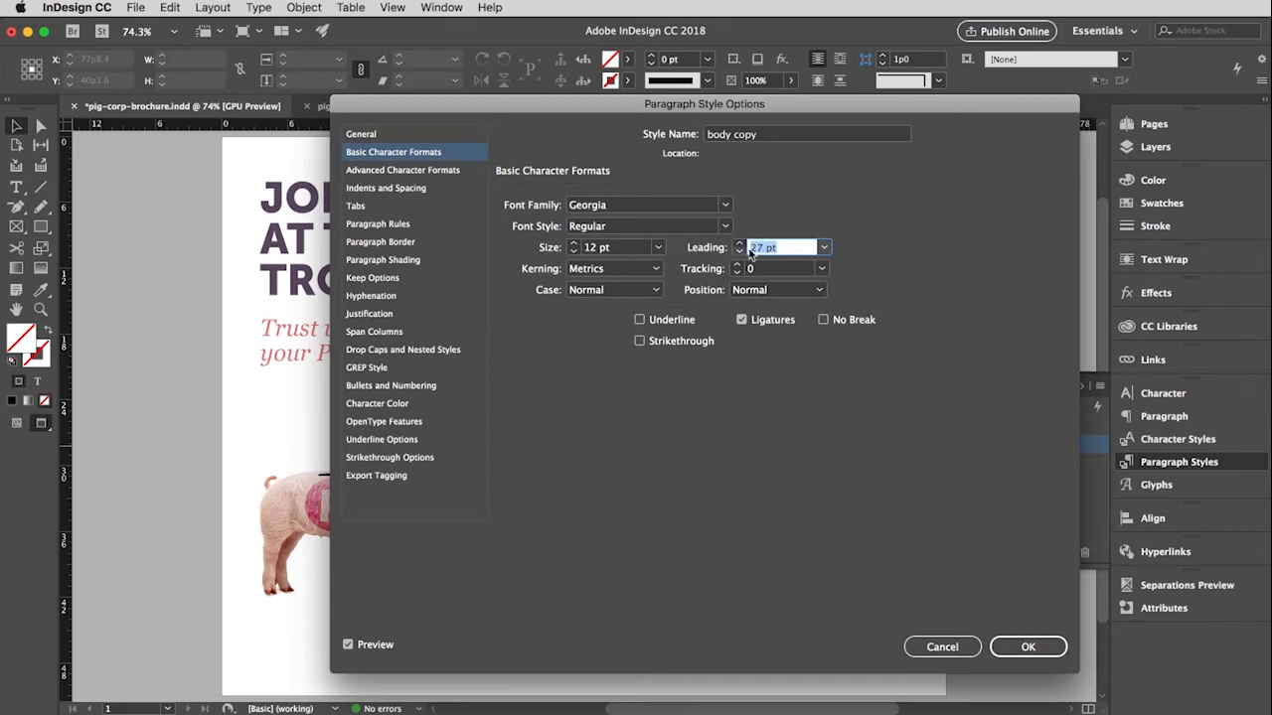
type("18")
key("Tab")
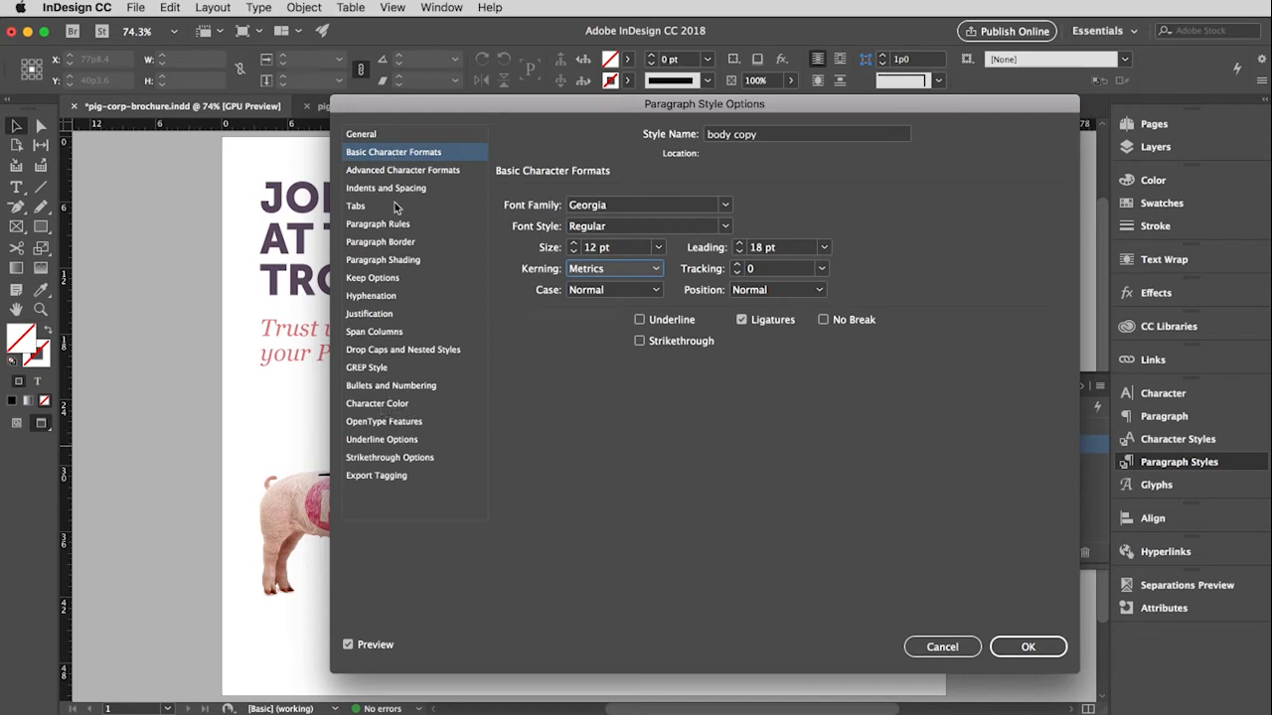
Set the body copy style's character colour to [Black] and apply the style changes.
left_click(389, 405)
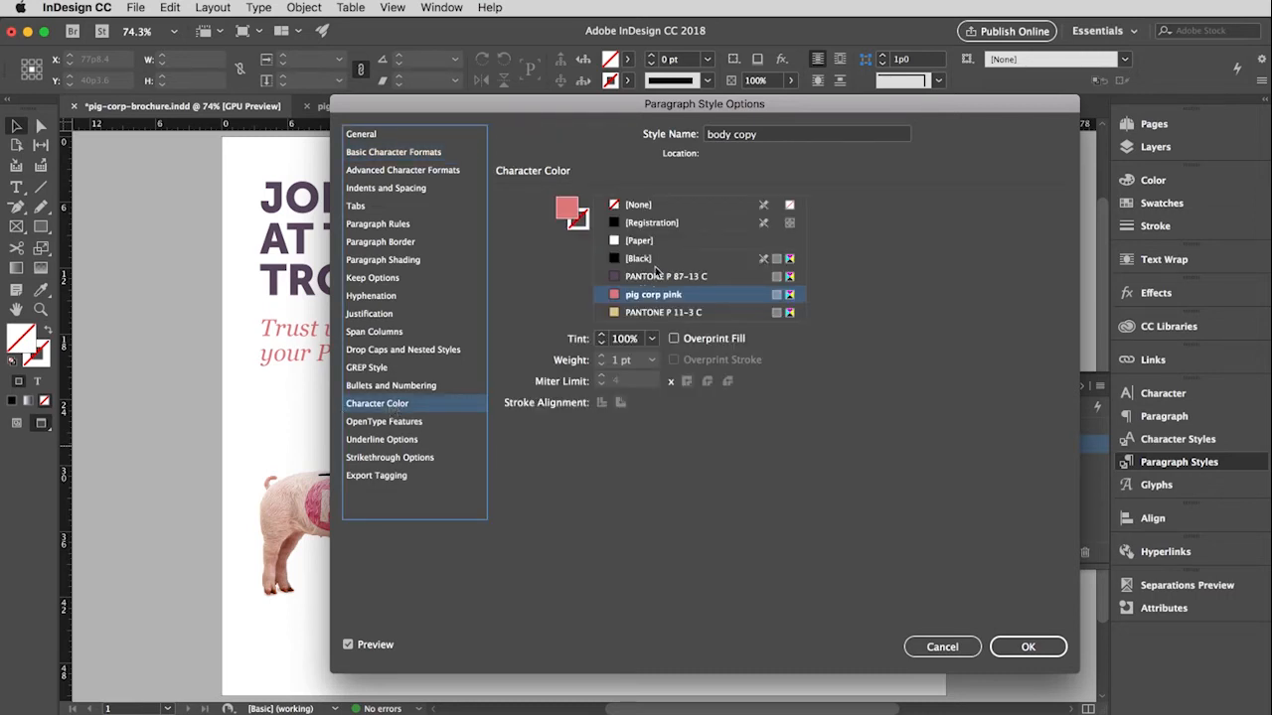
left_click(615, 260)
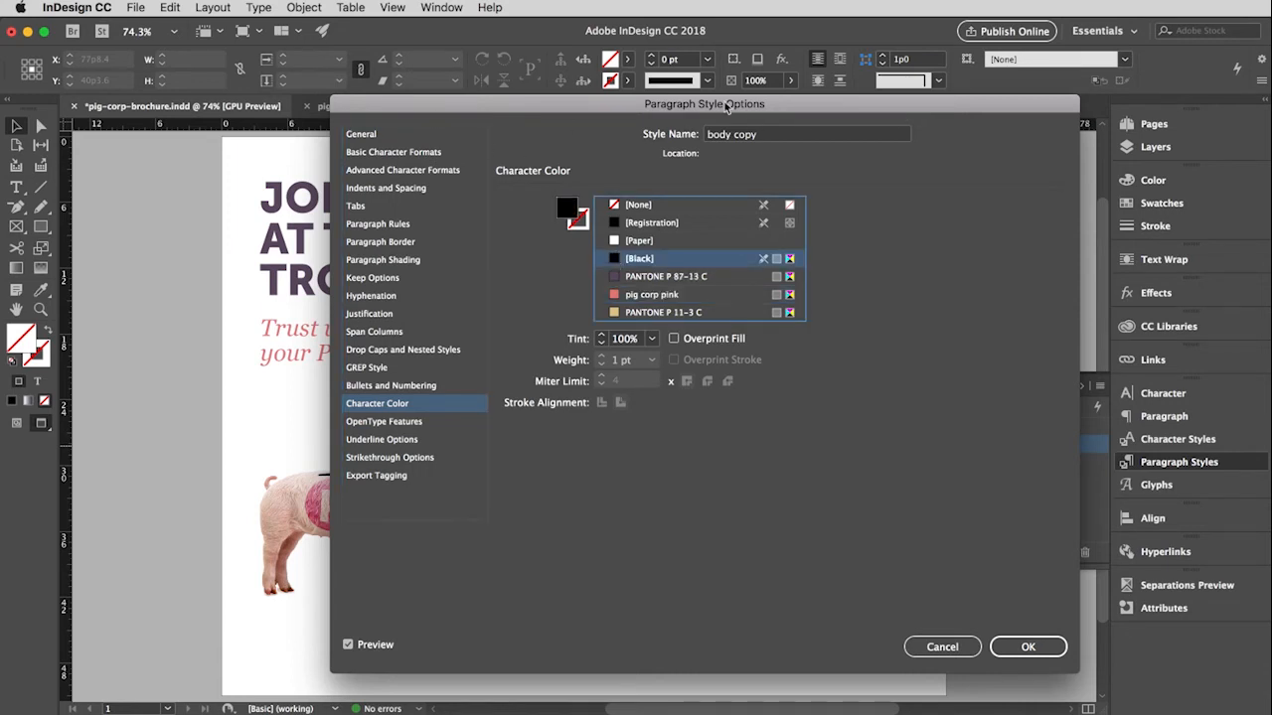
left_click_drag(558, 104, 934, 114)
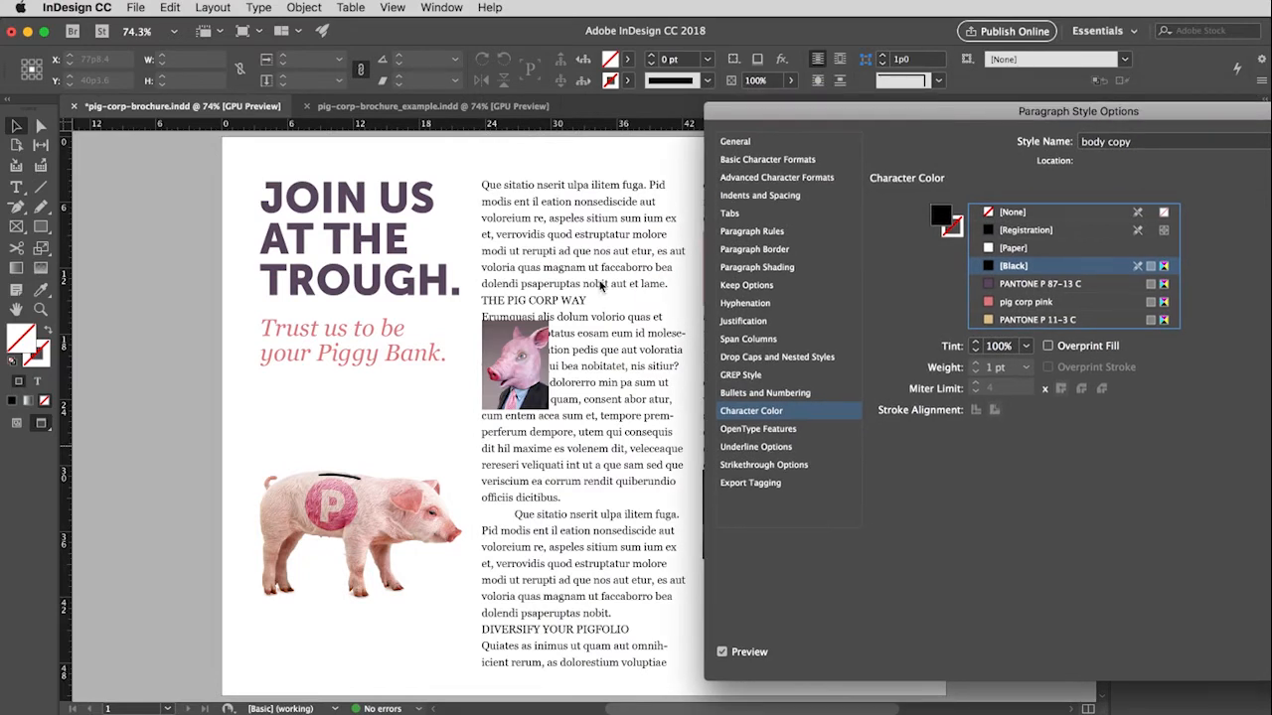
left_click_drag(811, 111, 394, 102)
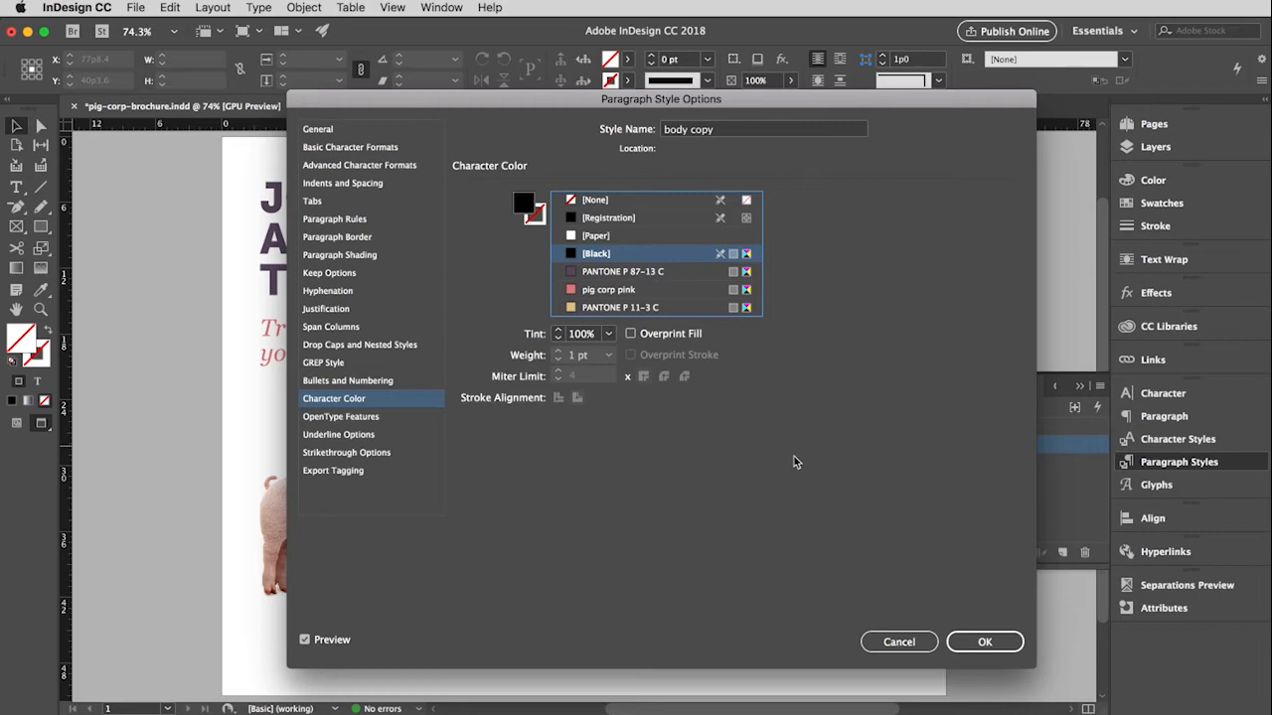
left_click(984, 642)
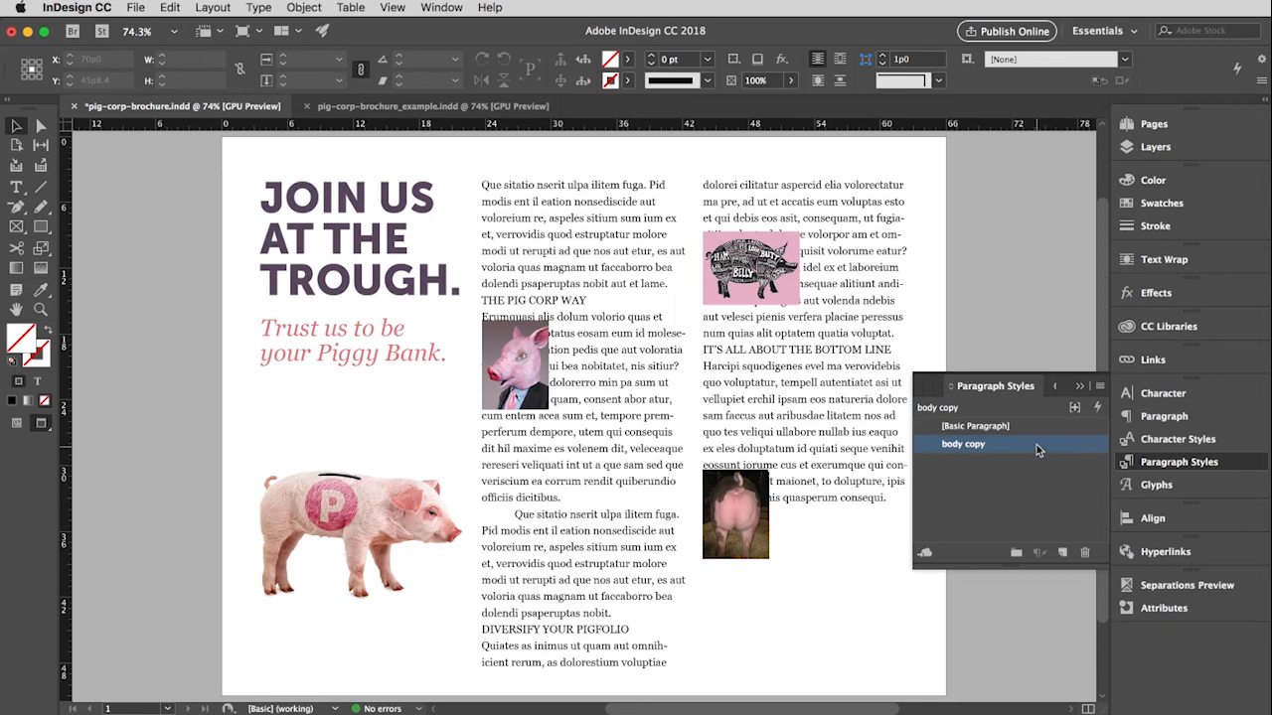
Apply the body copy paragraph style to all of the text in the two-column story.
left_click(19, 189)
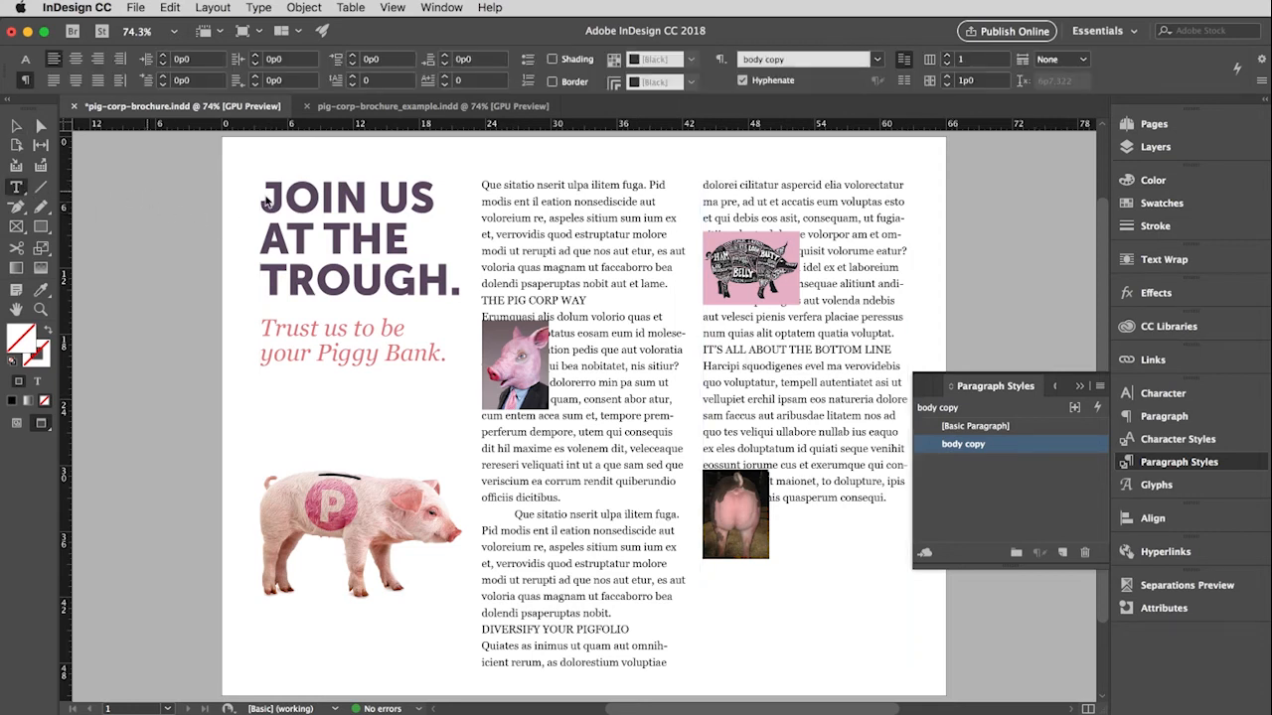
left_click(514, 217)
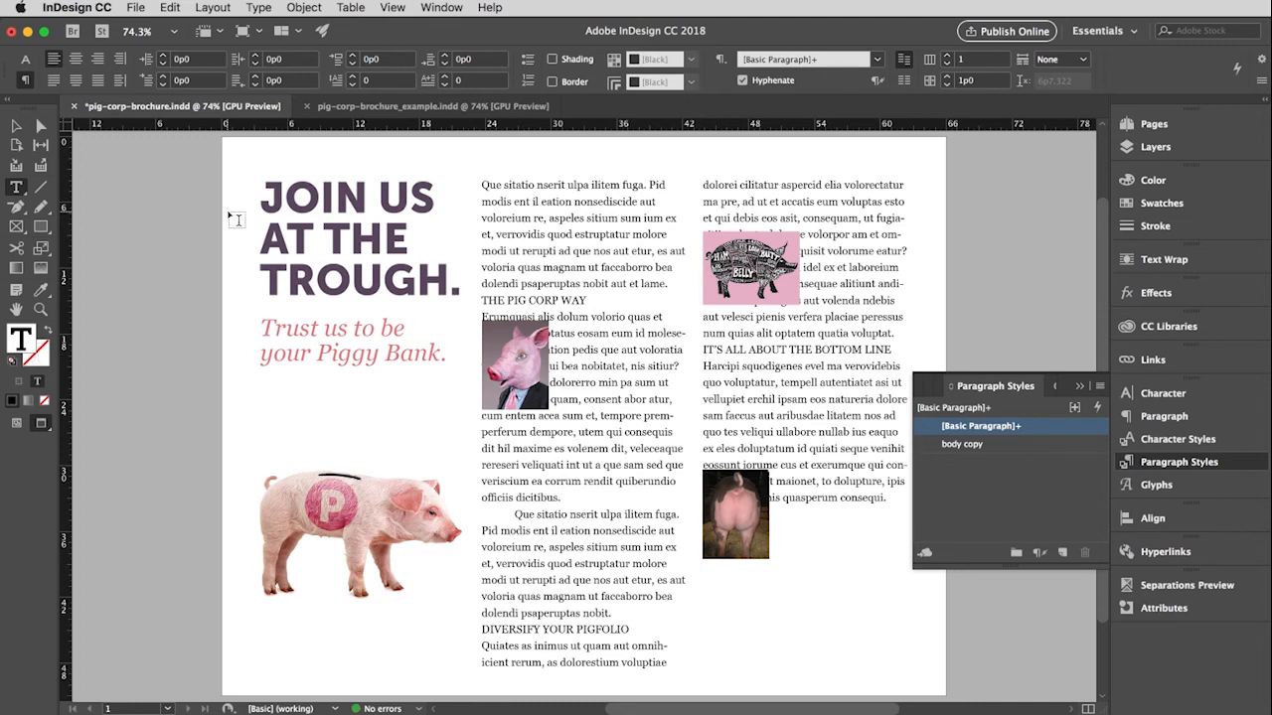
key("super+a")
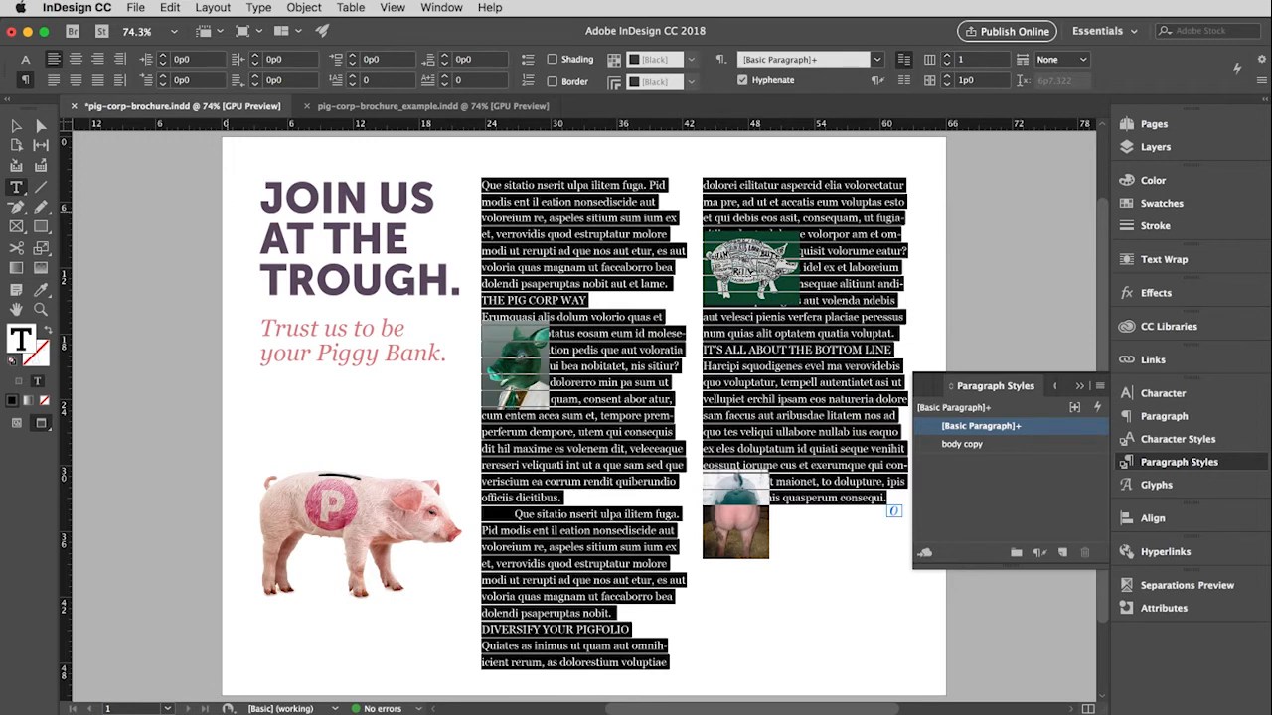
left_click(1005, 444)
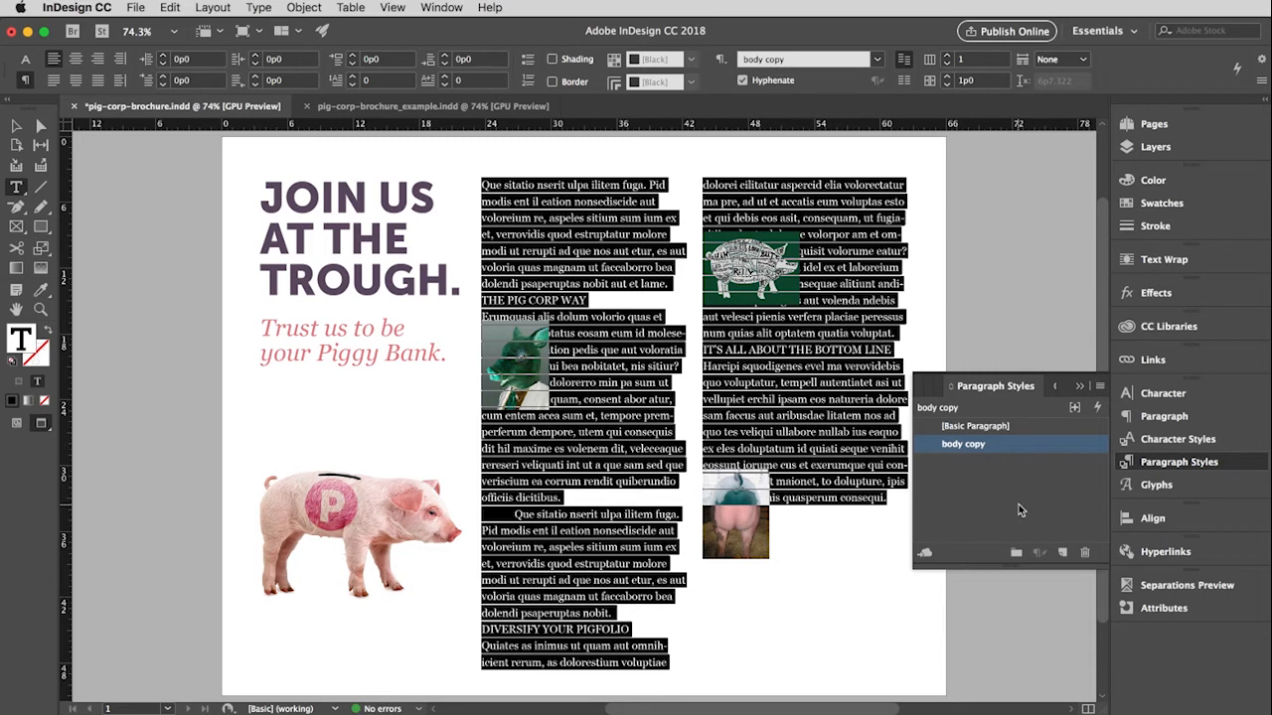
left_click(796, 449)
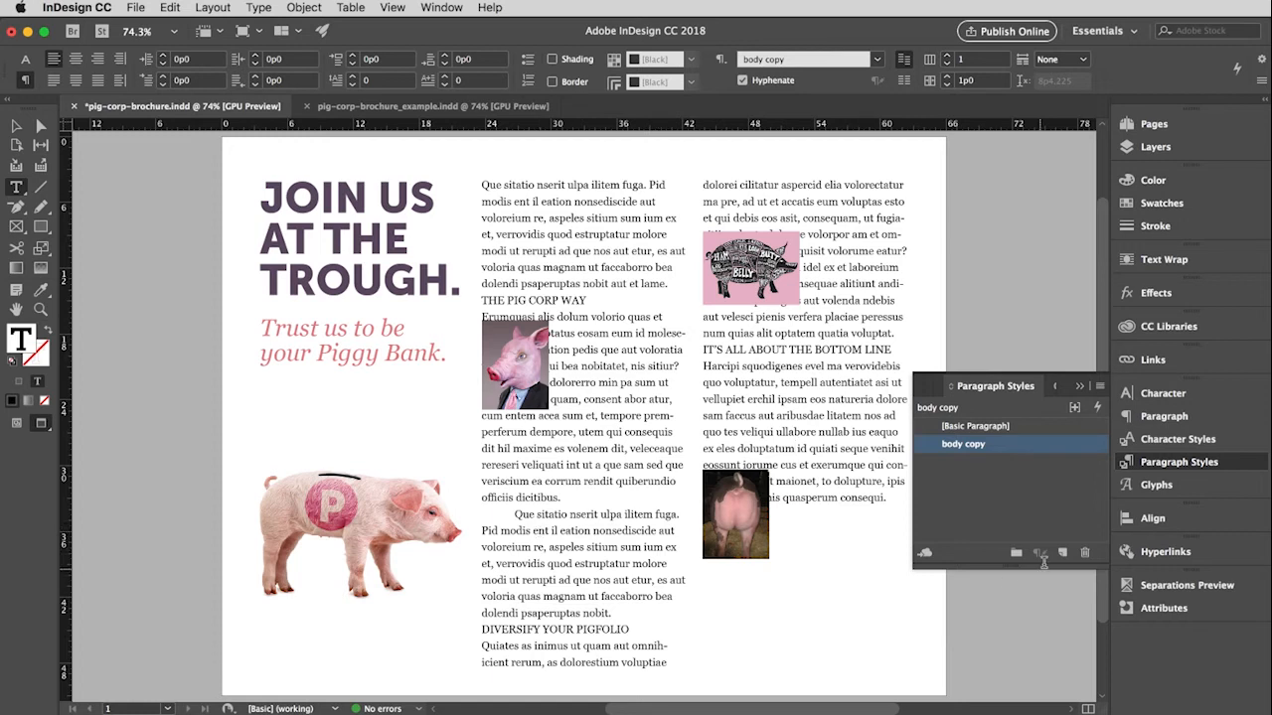
Edit the body copy paragraph style and add a left-justified tab stop at 2p0.
double_click(1028, 444)
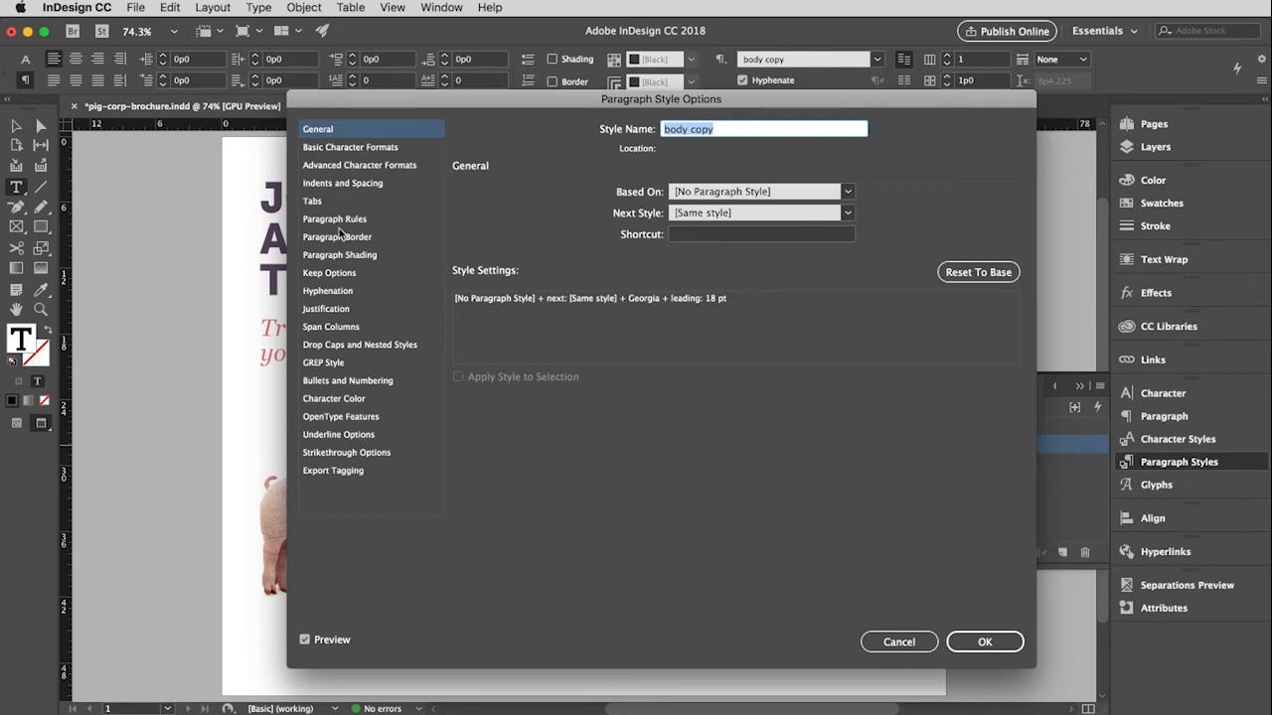
left_click(314, 202)
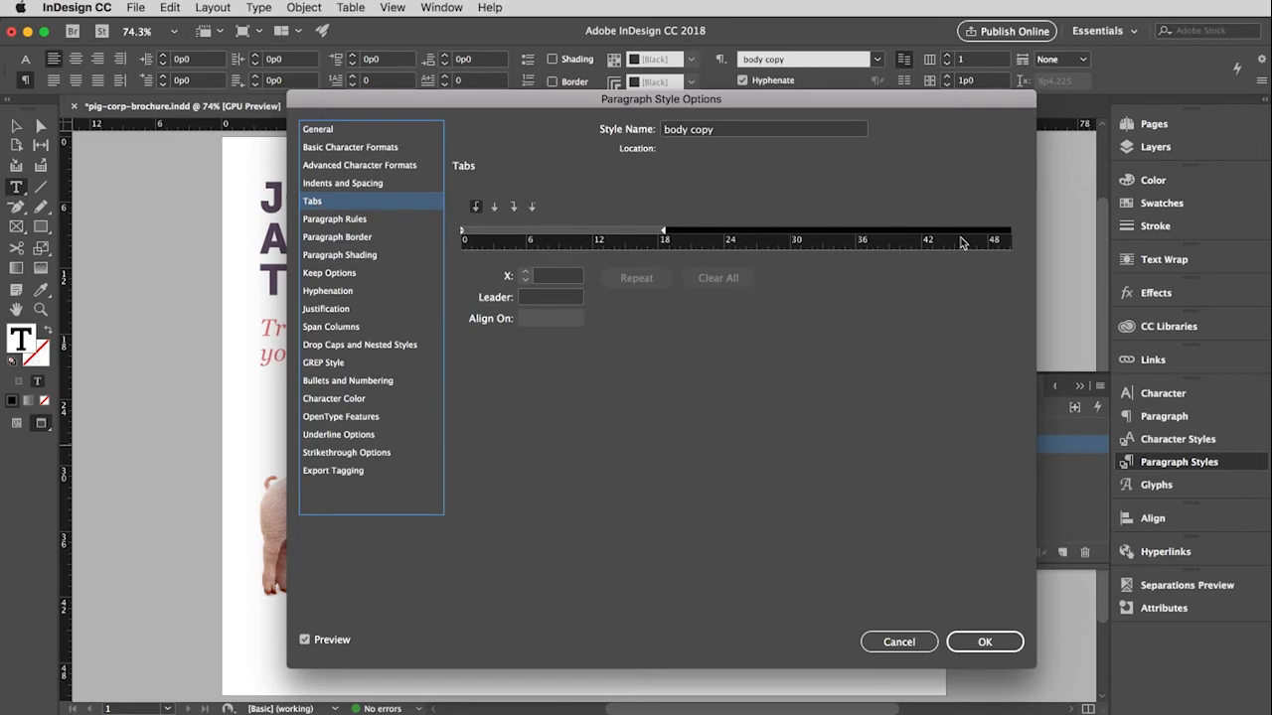
left_click(477, 208)
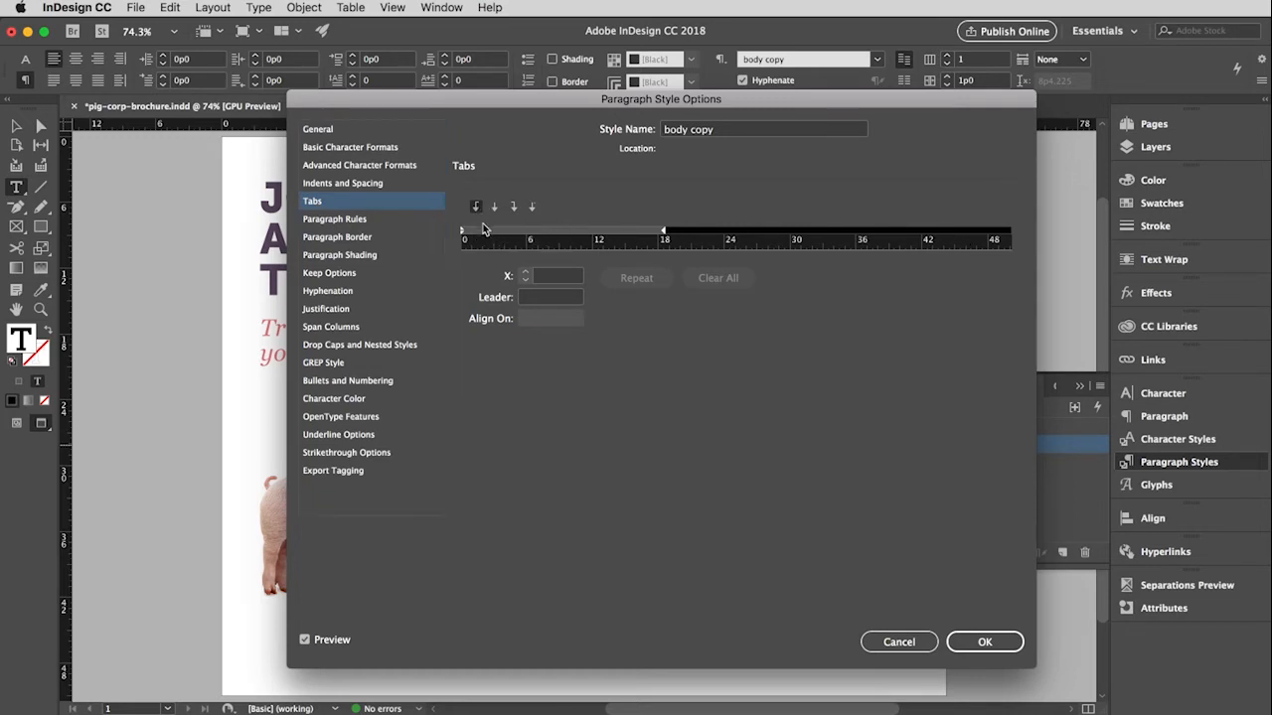
left_click(483, 235)
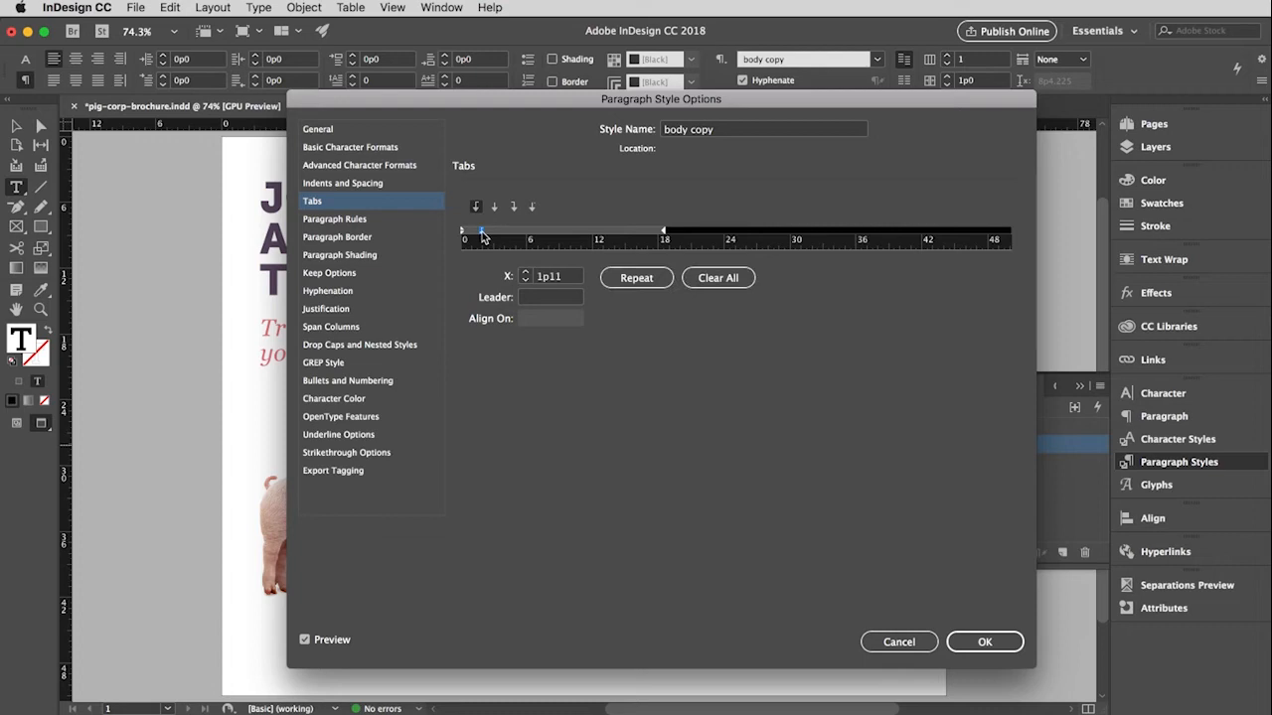
left_click_drag(482, 235, 485, 235)
Compare the brochure text with and without the tab stop using Preview, leave Preview on and apply the style changes.
left_click_drag(442, 111, 717, 105)
left_click(580, 635)
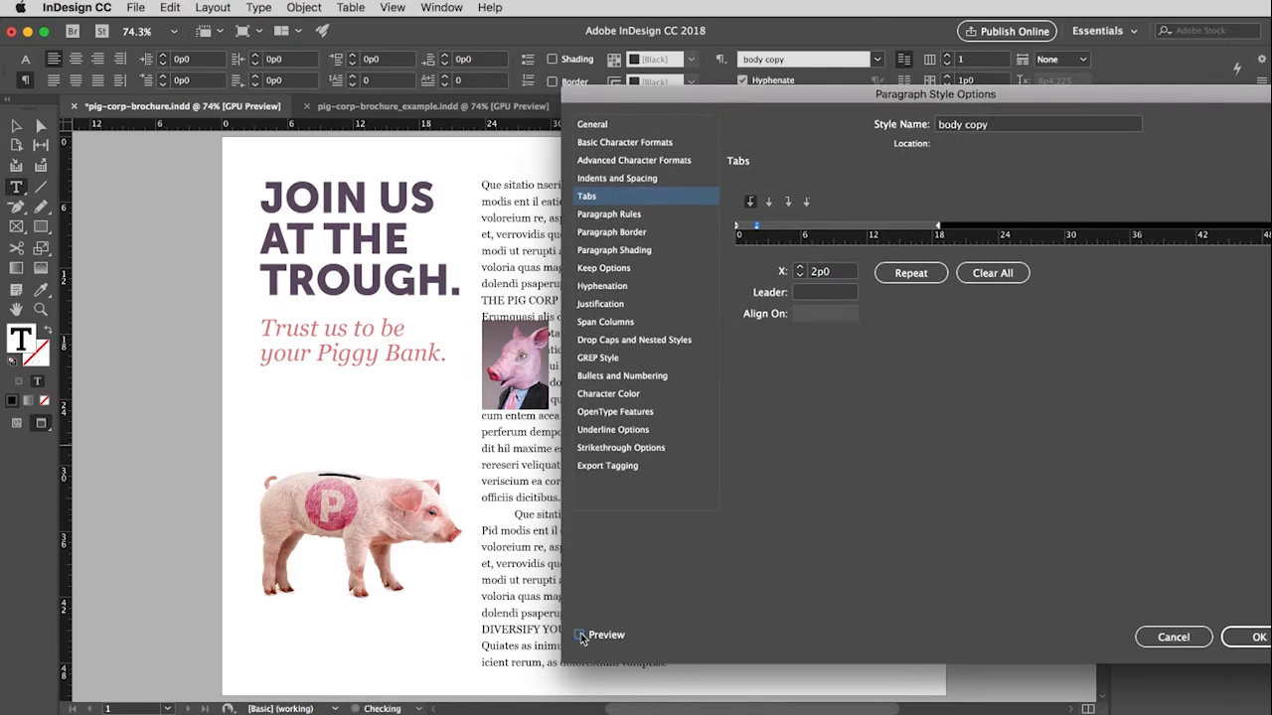
left_click(581, 635)
left_click(581, 635)
left_click(580, 635)
left_click(580, 635)
left_click(580, 635)
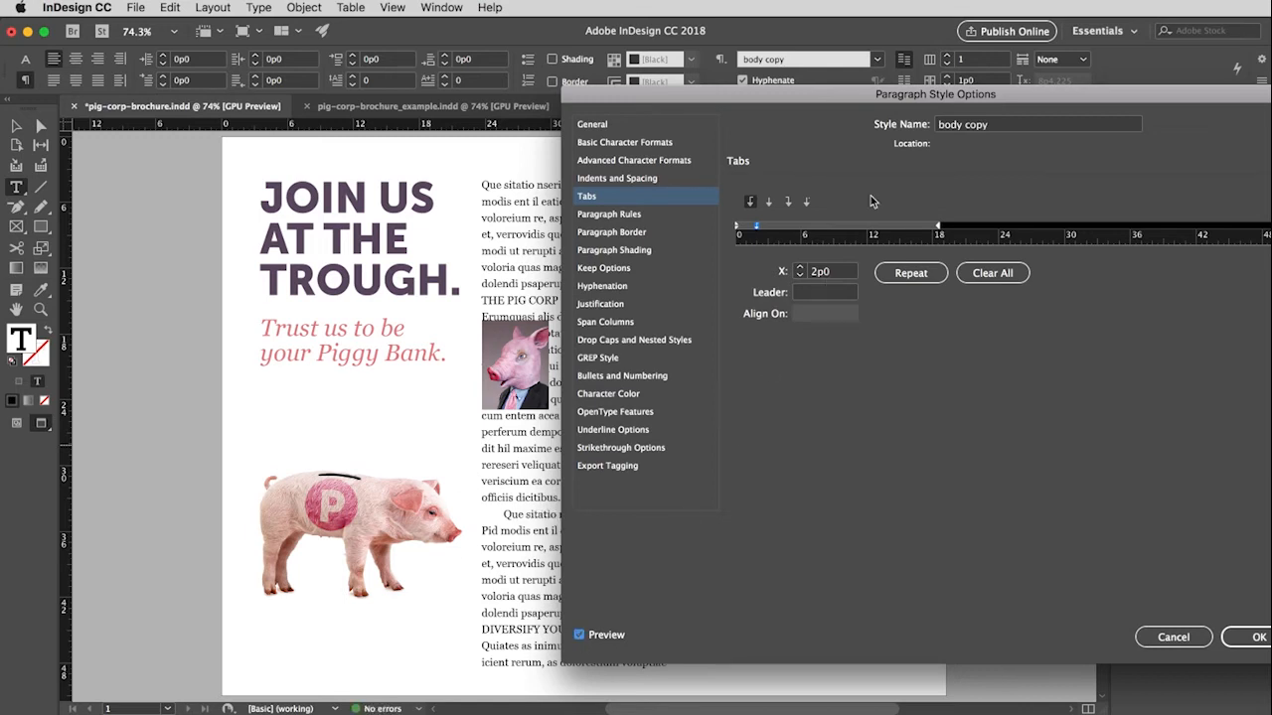
left_click_drag(838, 102, 548, 88)
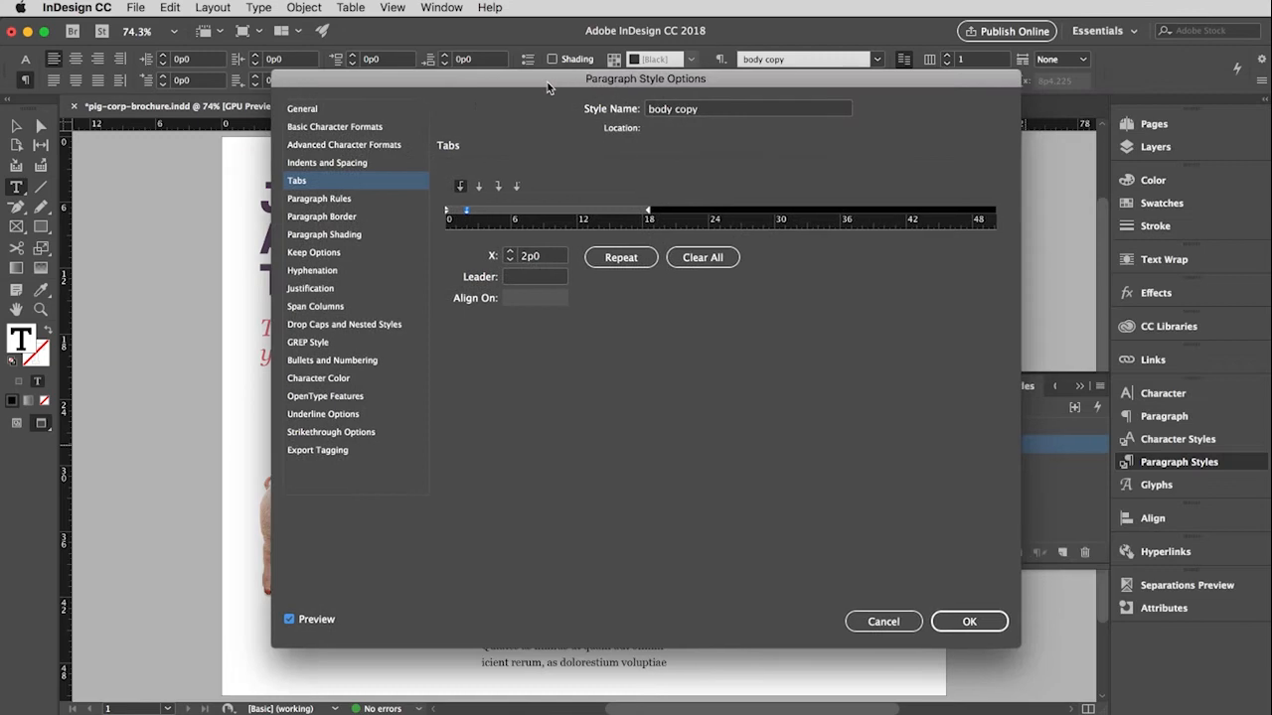
left_click(969, 622)
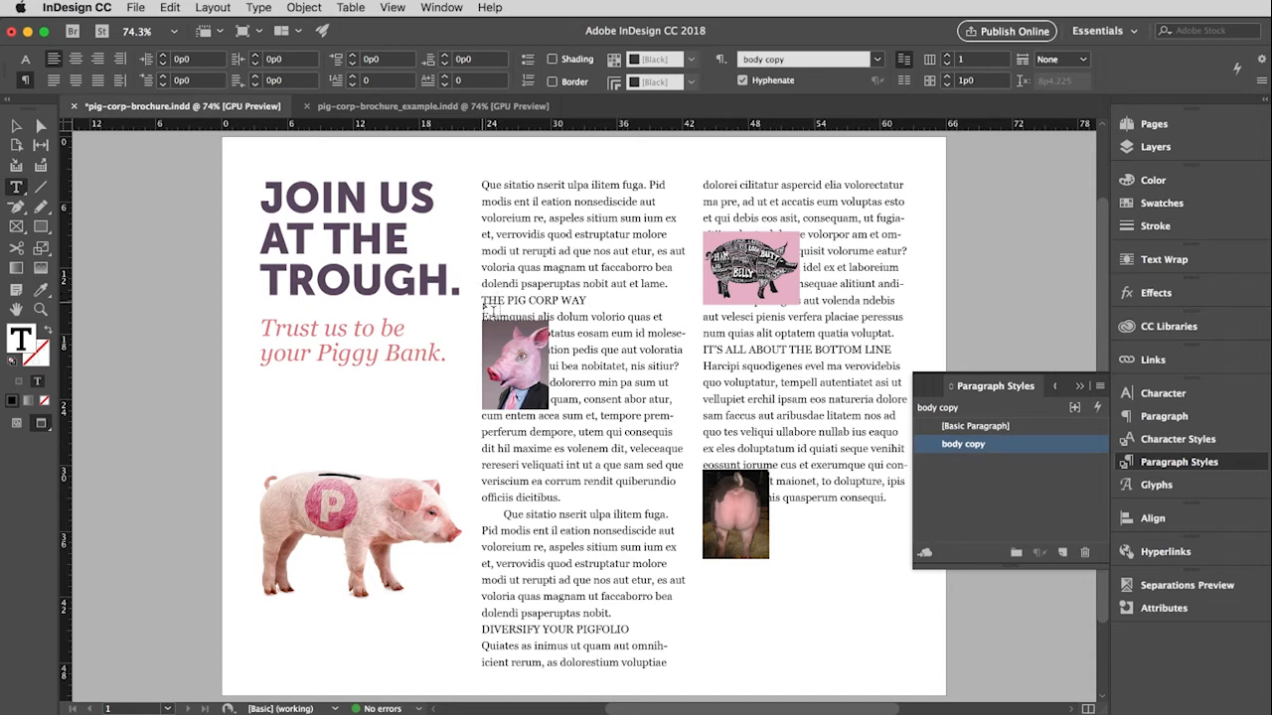
Select the "THE PIG CORP WAY" subheading and create a new character style named "subheads".
left_click_drag(482, 300, 586, 300)
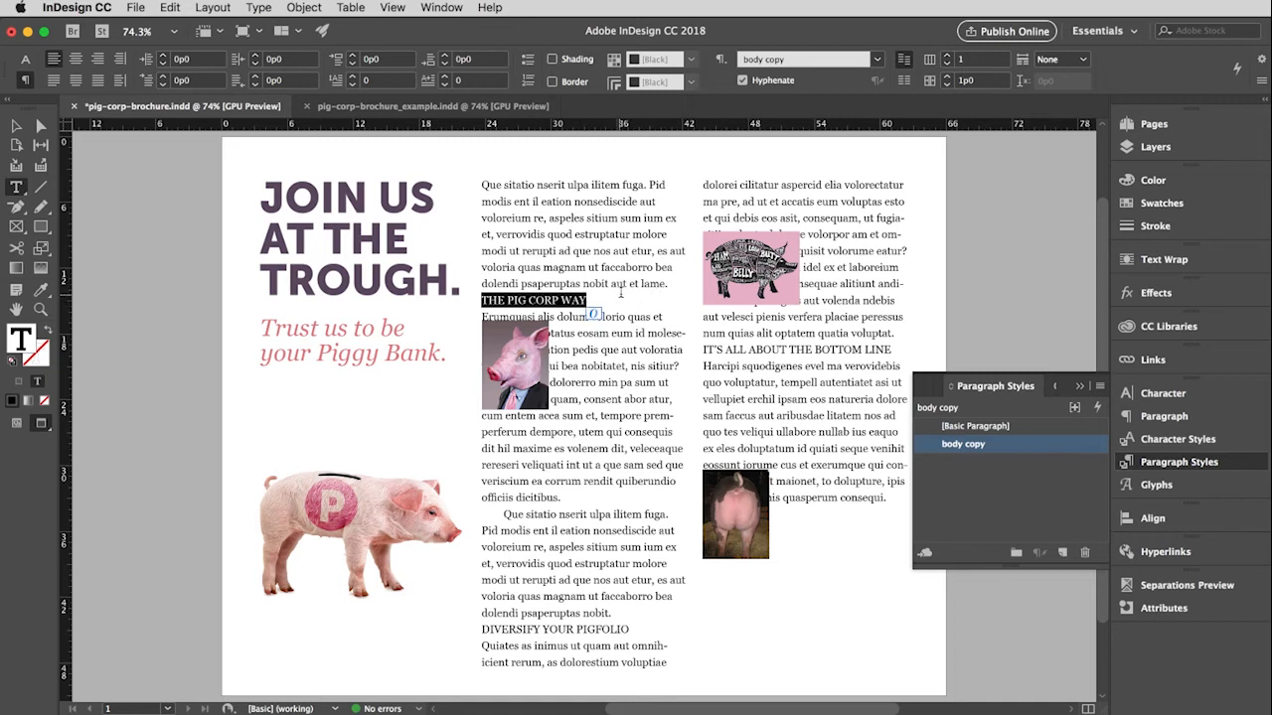
left_click(1161, 439)
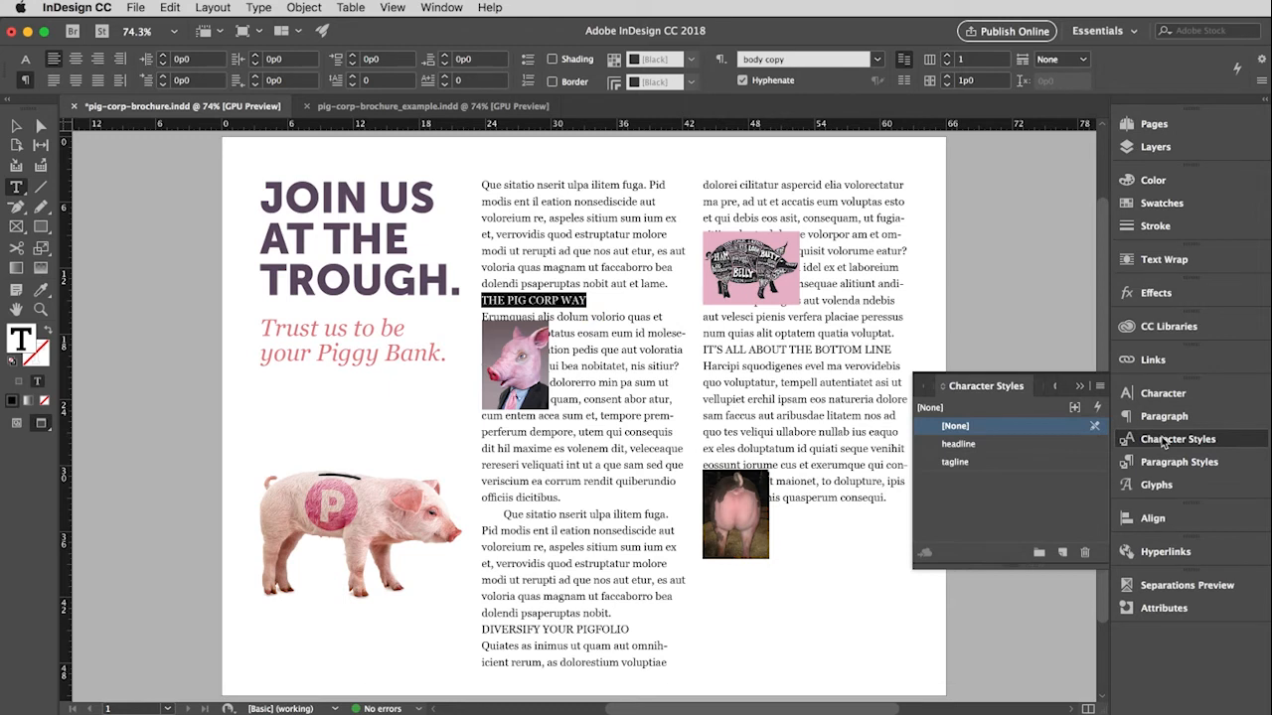
left_click(1062, 554)
double_click(971, 482)
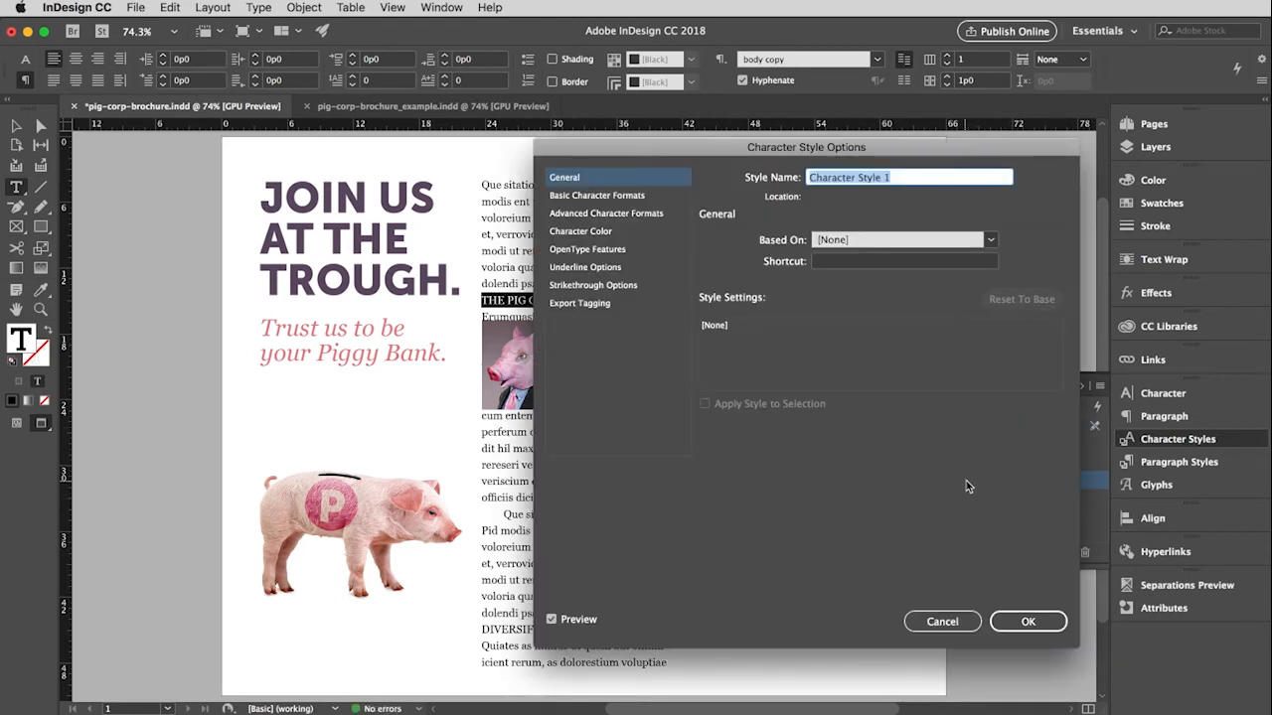
type("subheads")
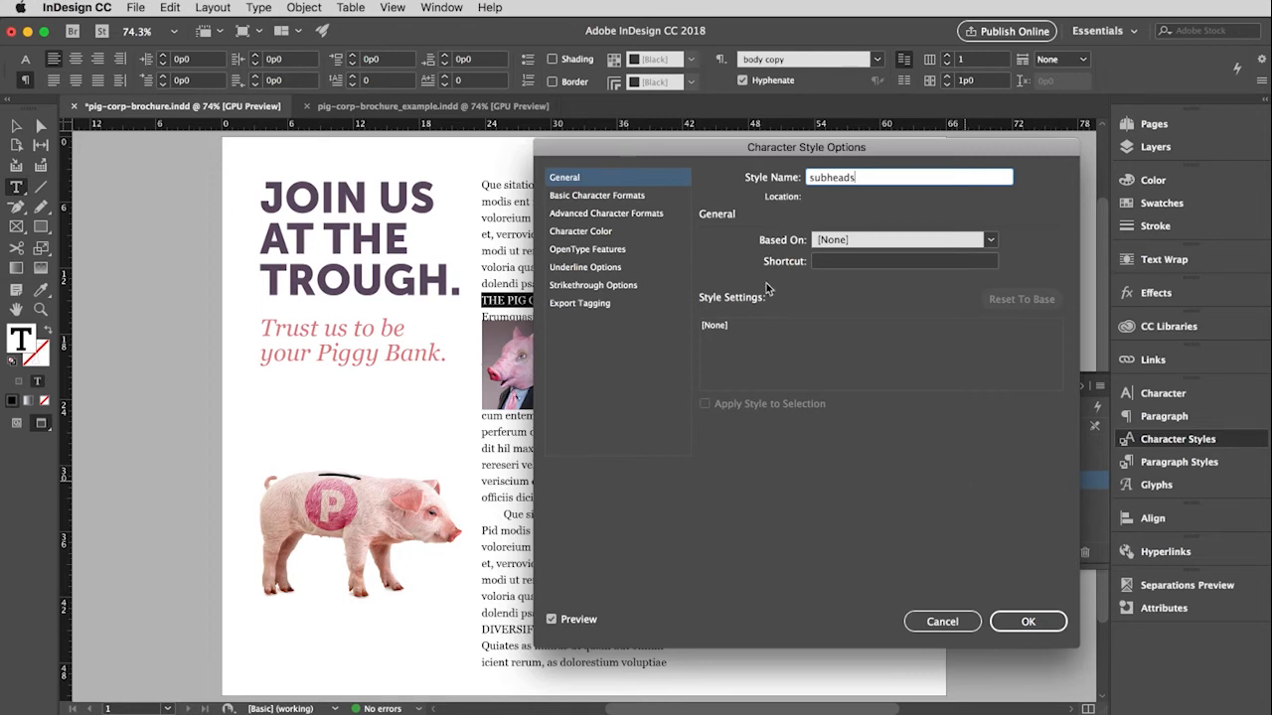
Set the subheads character style's font family to Museo Sans and its font style to 900.
left_click(640, 197)
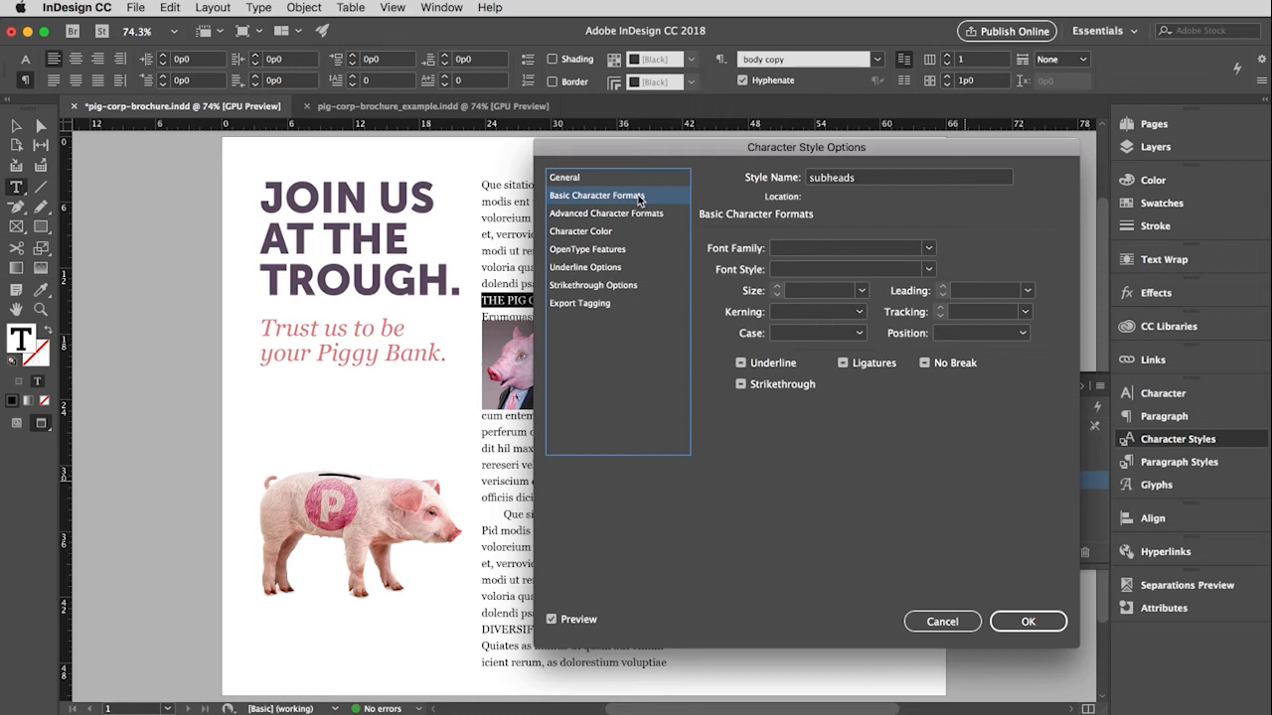
left_click(875, 249)
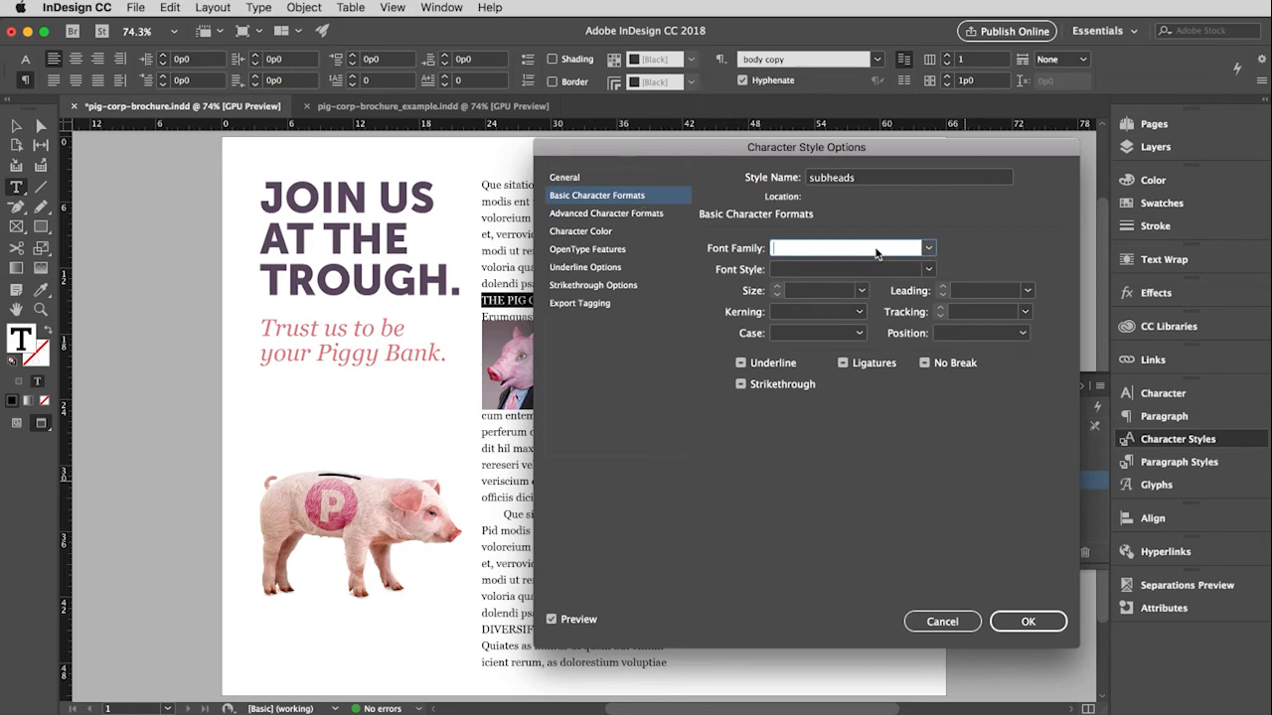
type("Museo Sans")
key("Tab")
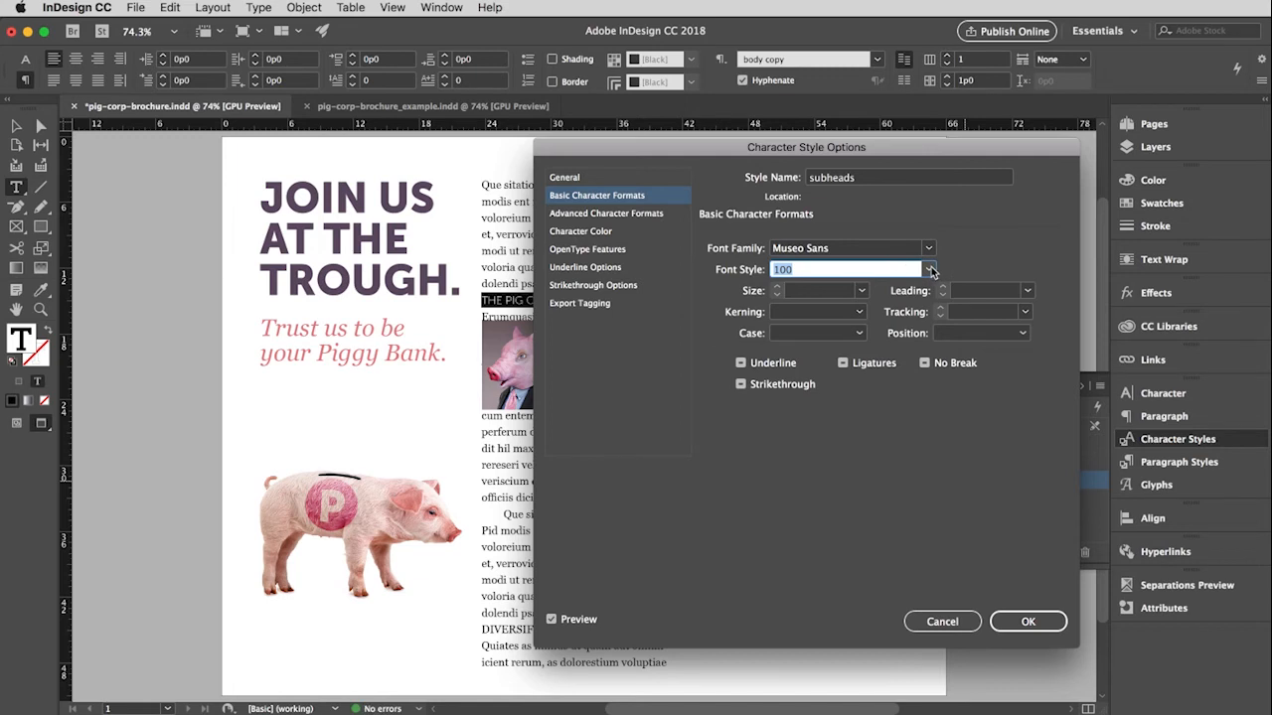
left_click(931, 270)
left_click(806, 422)
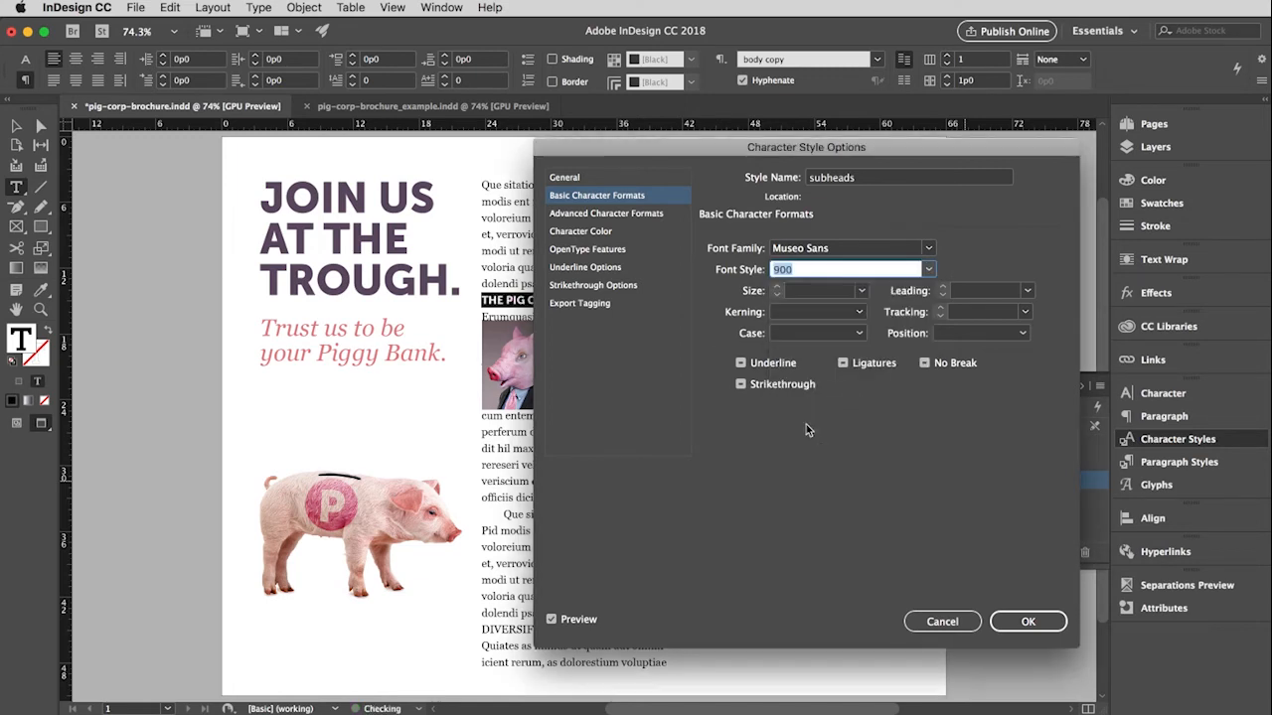
Set the subheads character style's size to 12 pt and its leading to 26 pt.
left_click(808, 292)
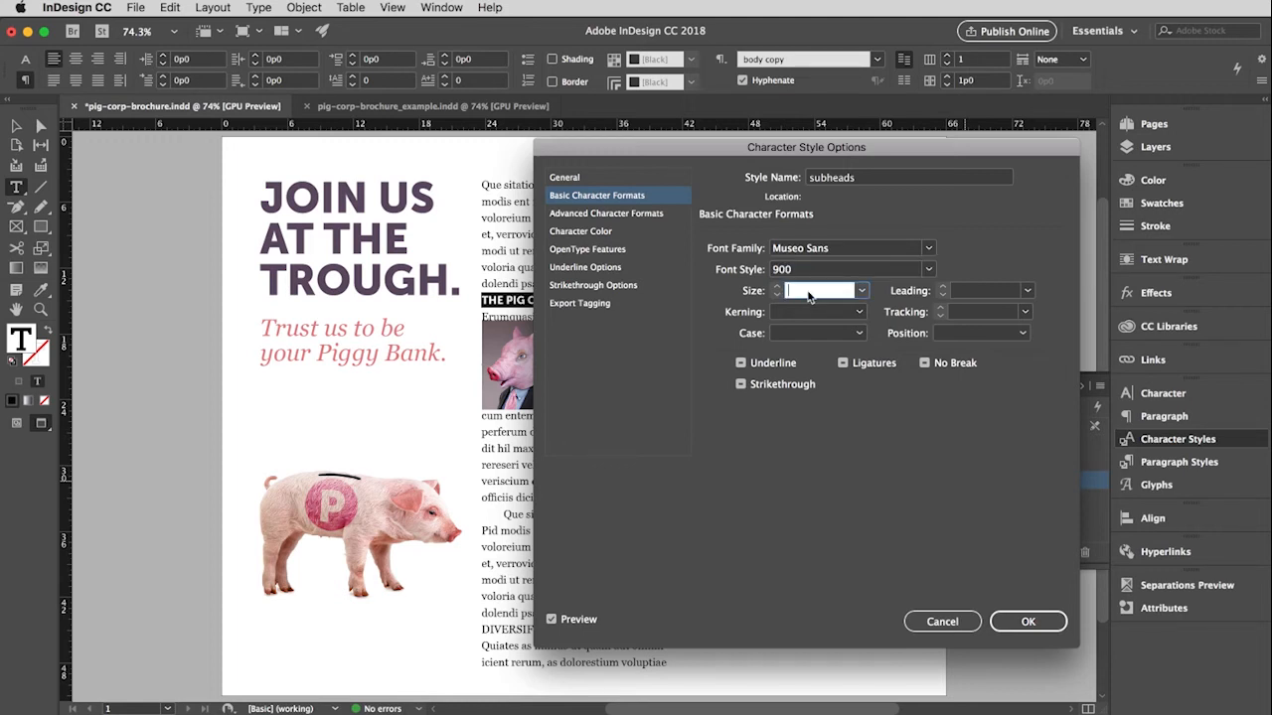
type("12")
left_click(964, 292)
type("2")
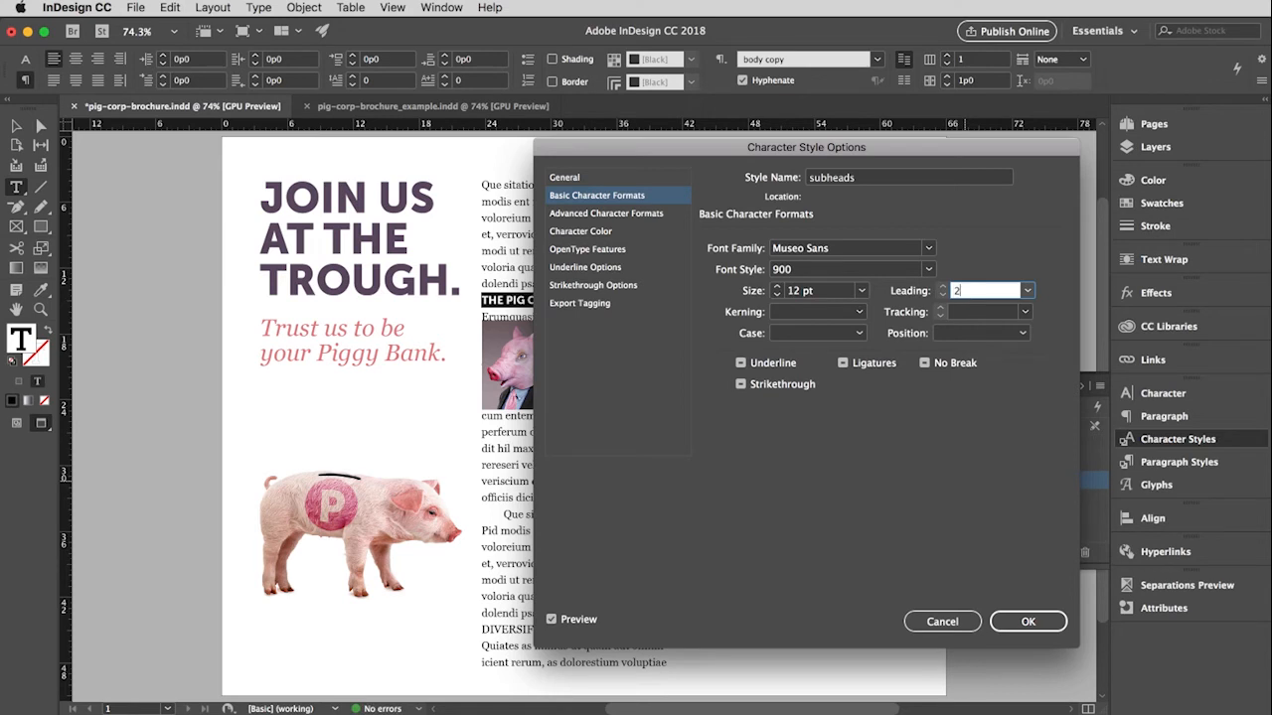
type("6")
key("Tab")
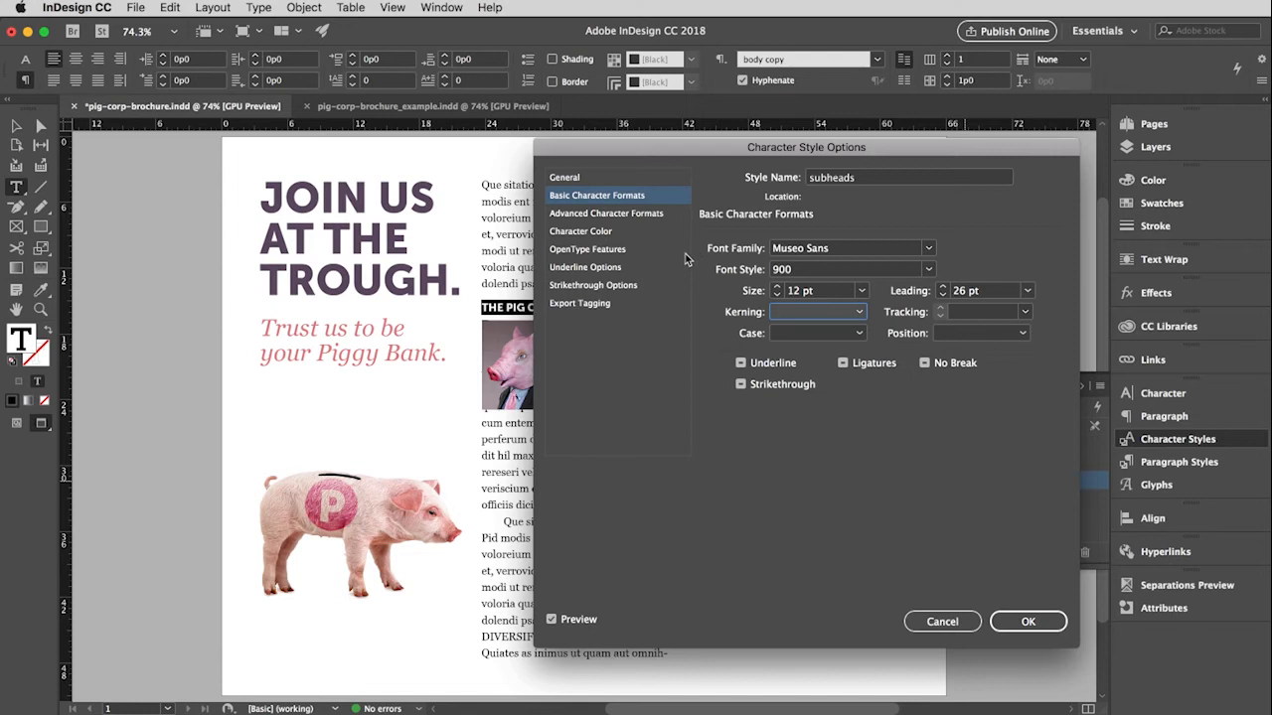
Give the subheads character style a PANTONE P 87-13 C fill and no stroke, and apply the style options.
left_click(582, 233)
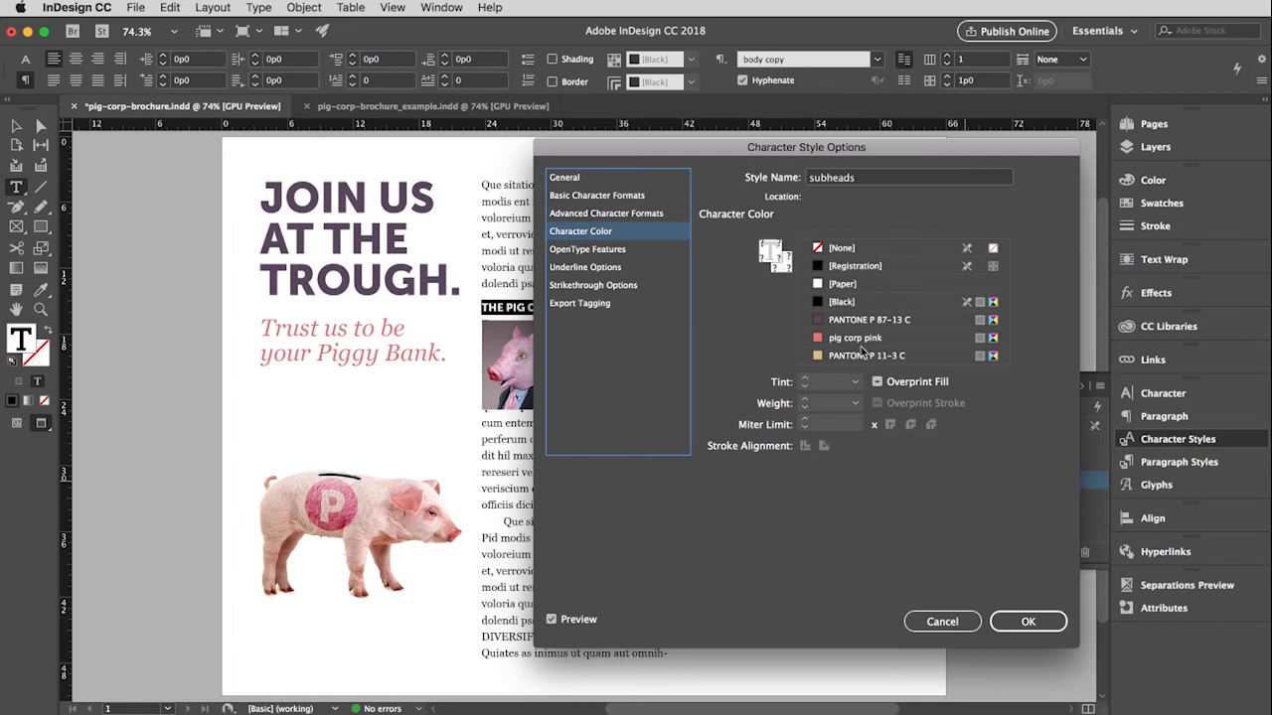
left_click(853, 321)
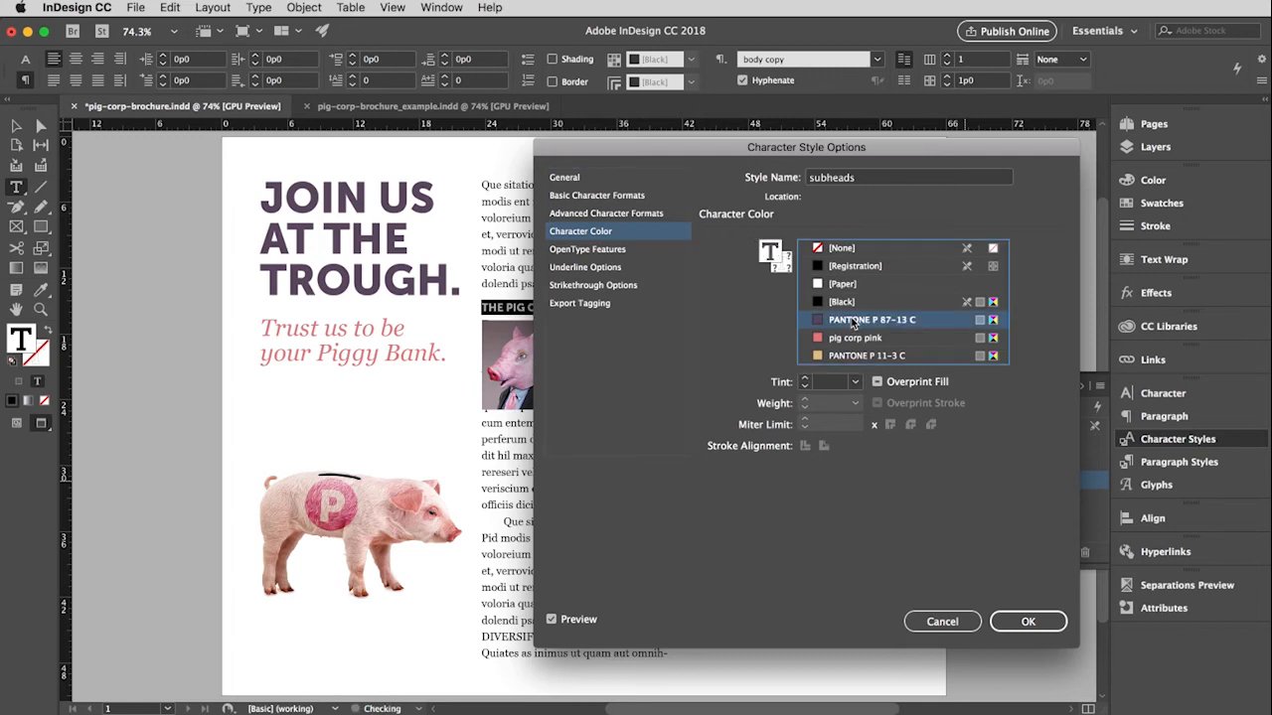
left_click(788, 270)
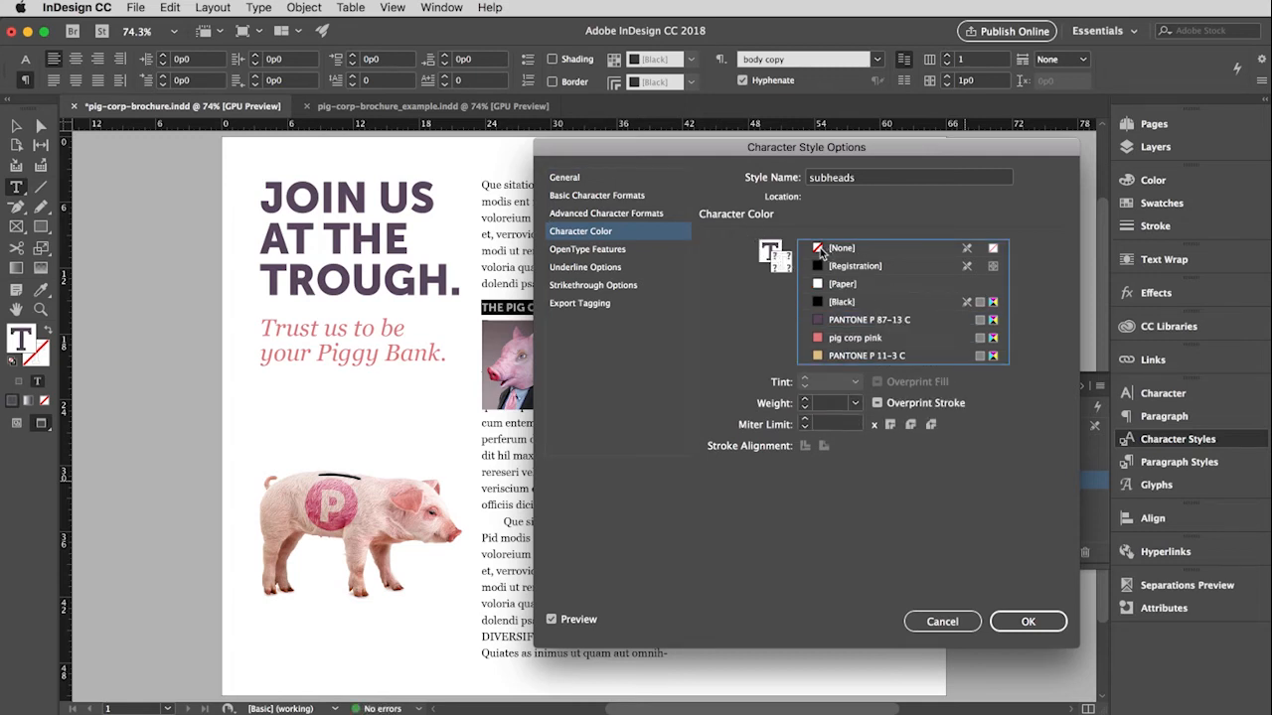
left_click(820, 249)
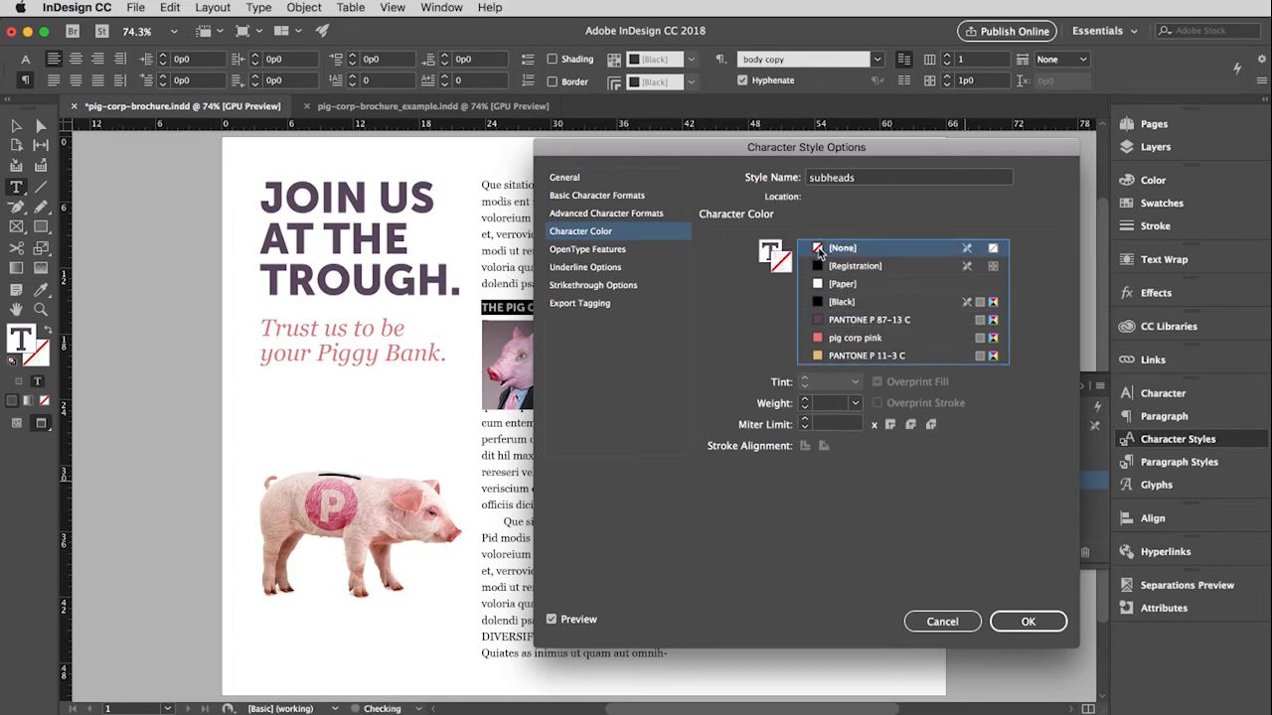
left_click(768, 249)
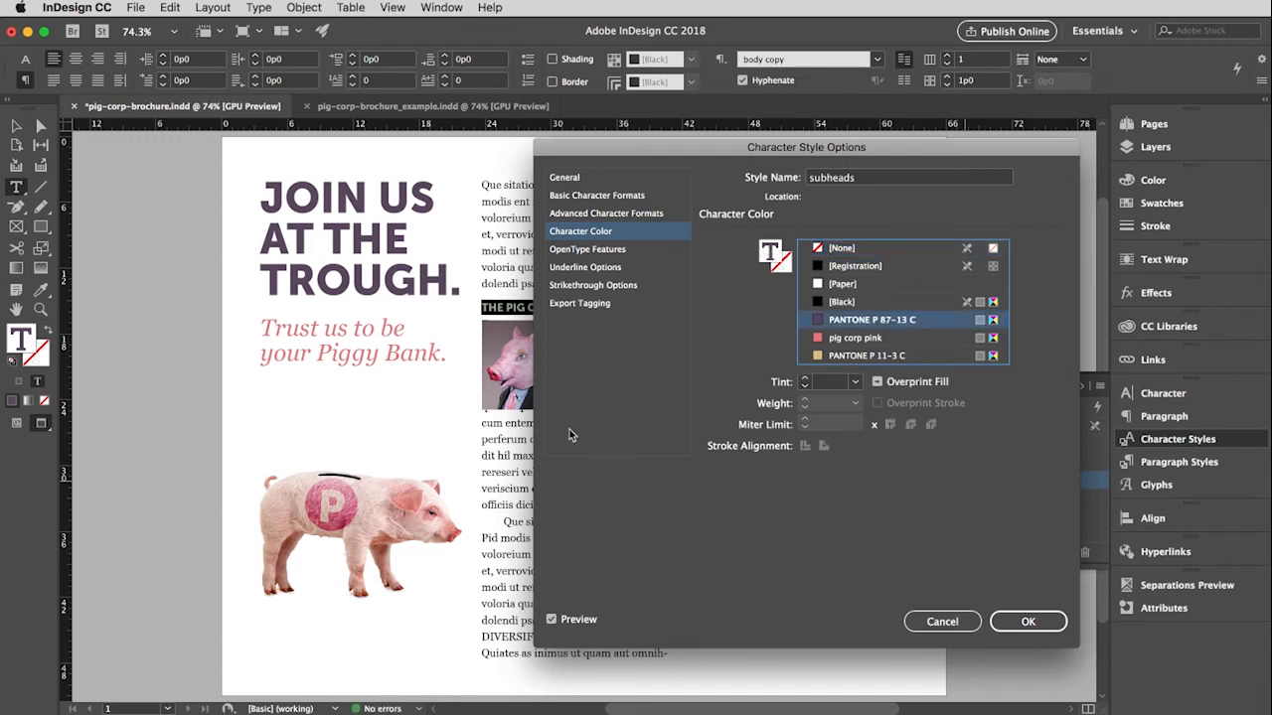
left_click(1034, 622)
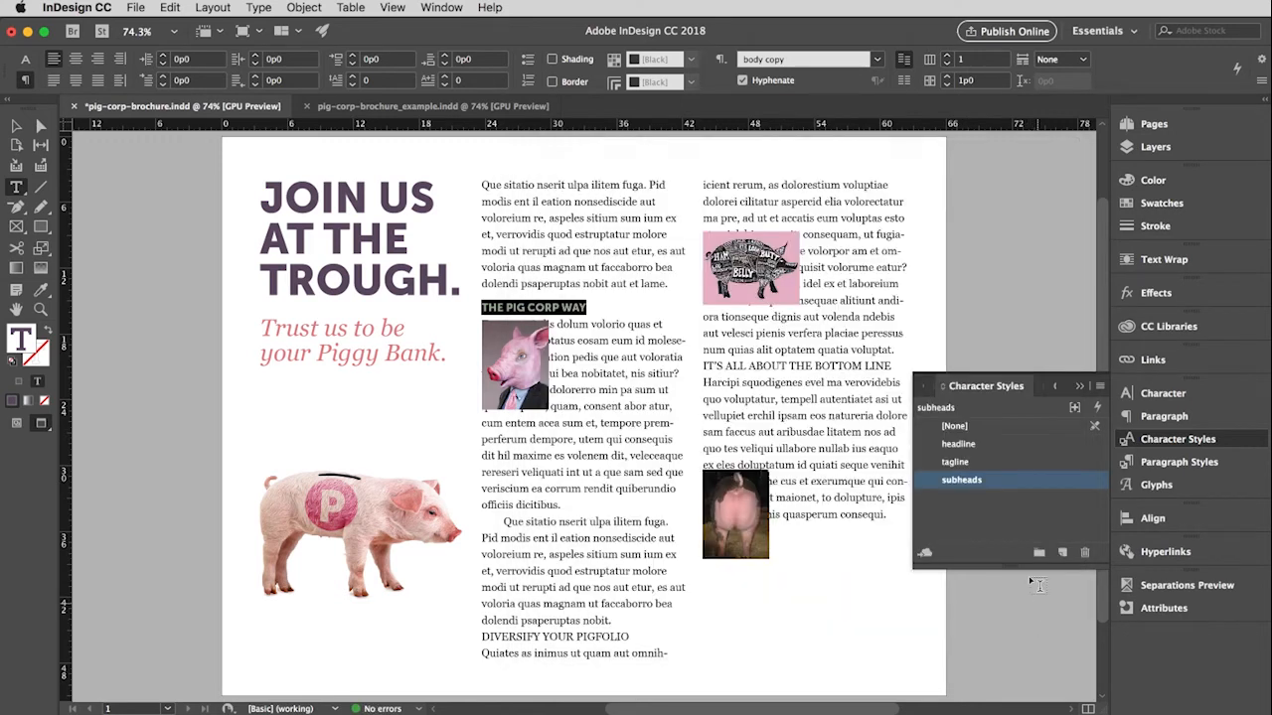
Apply the subheads character style to the "DIVERSIFY YOUR PIGFOLIO" and "IT'S ALL ABOUT THE BOTTOM LINE" subheadings.
left_click(512, 308)
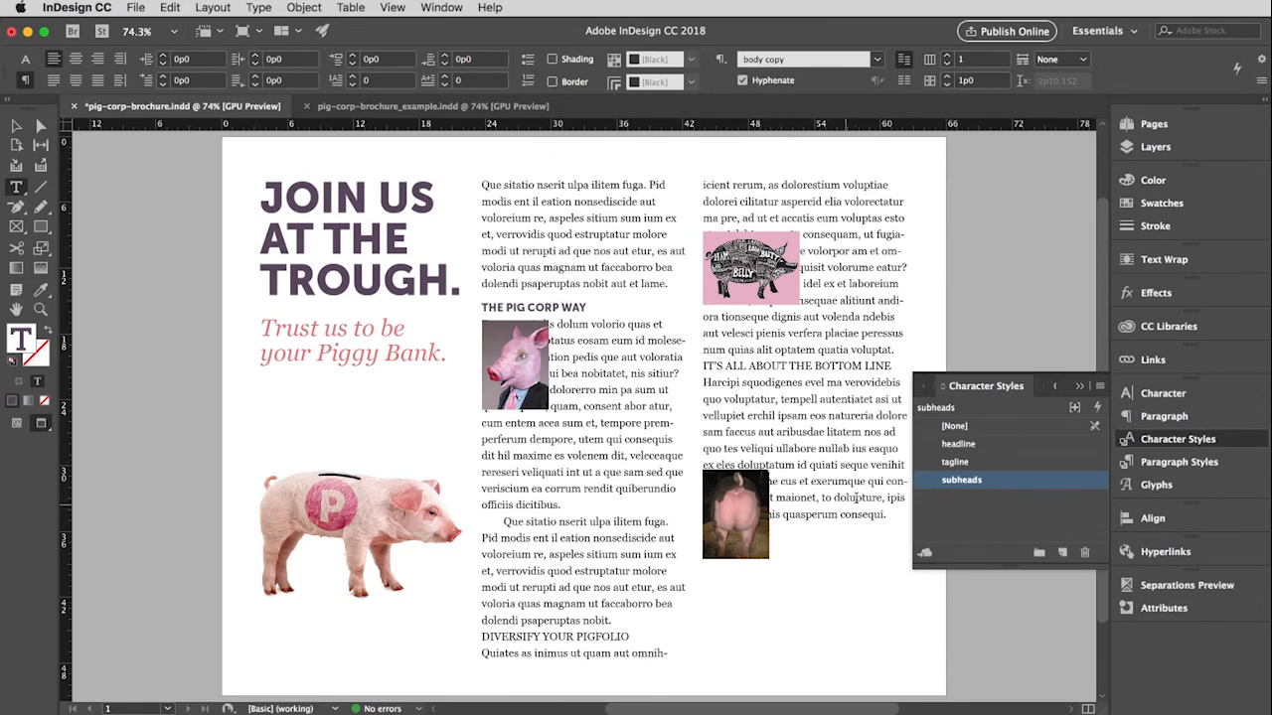
left_click(553, 307)
left_click_drag(484, 636, 632, 636)
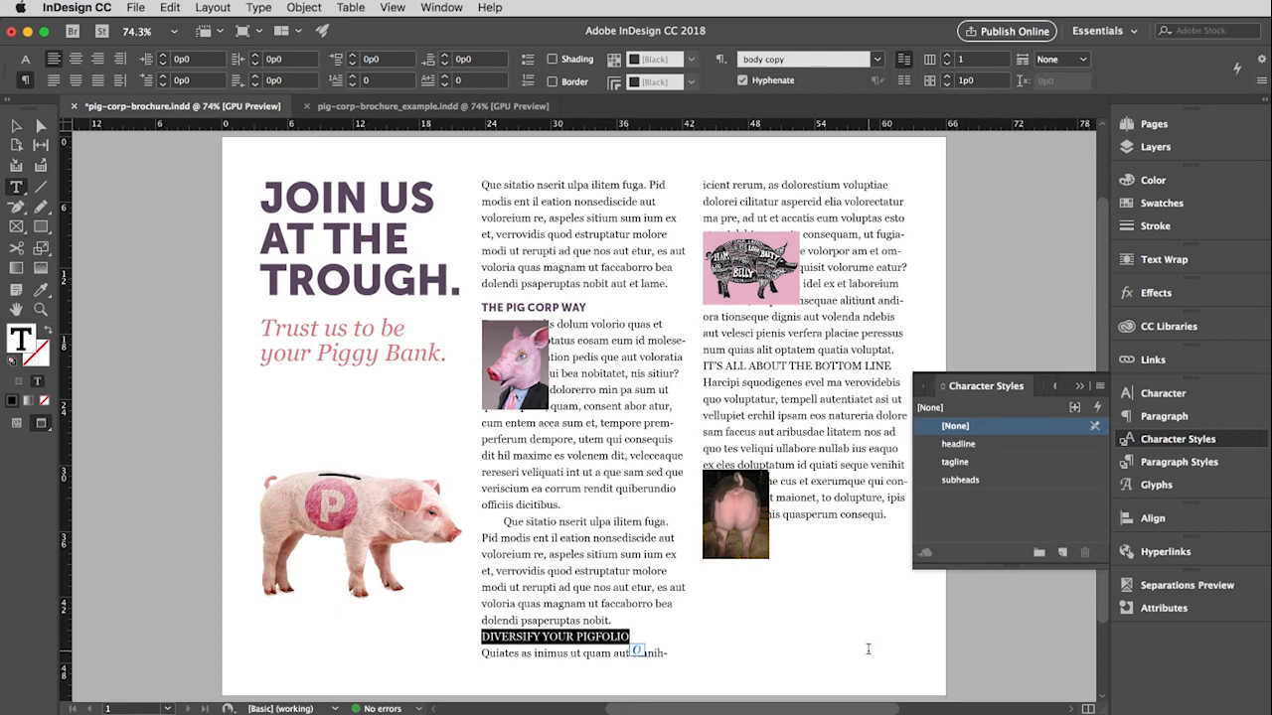
left_click(999, 484)
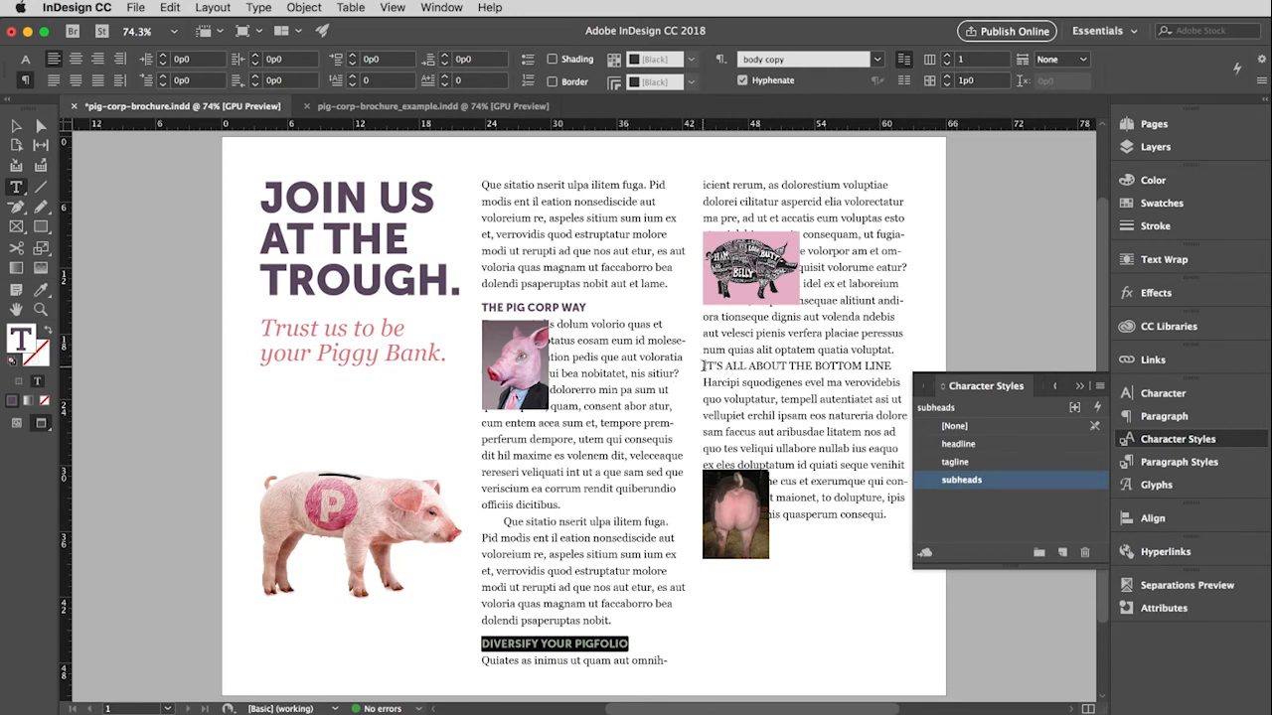
left_click_drag(702, 365, 892, 366)
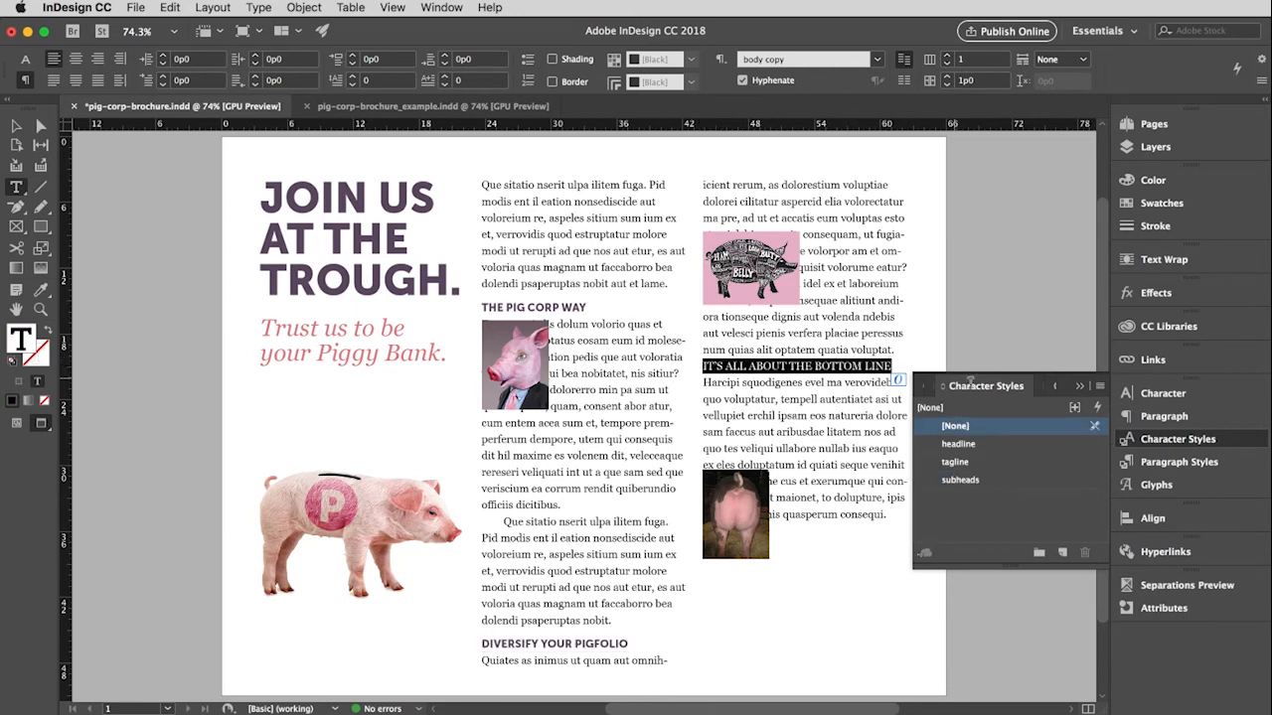
left_click(999, 481)
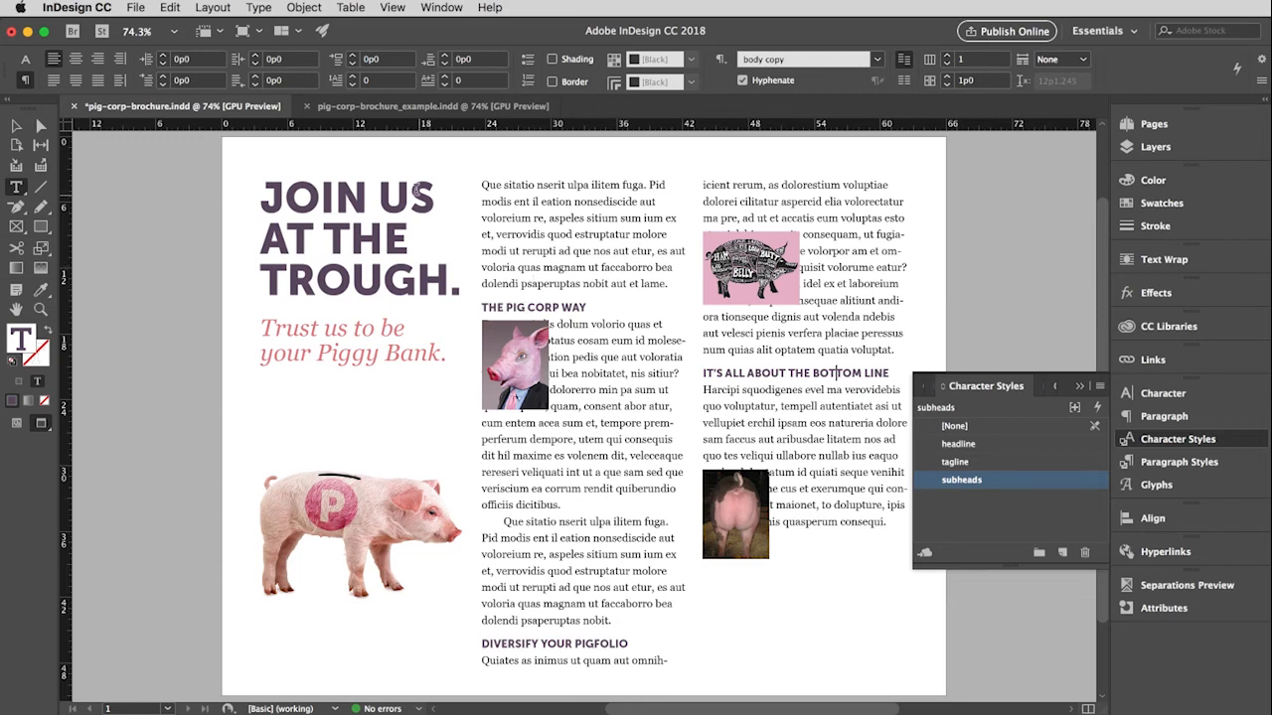
Select the pig-in-a-suit picture below "THE PIG CORP WAY" and bring up the object styles beside the page.
left_click(17, 126)
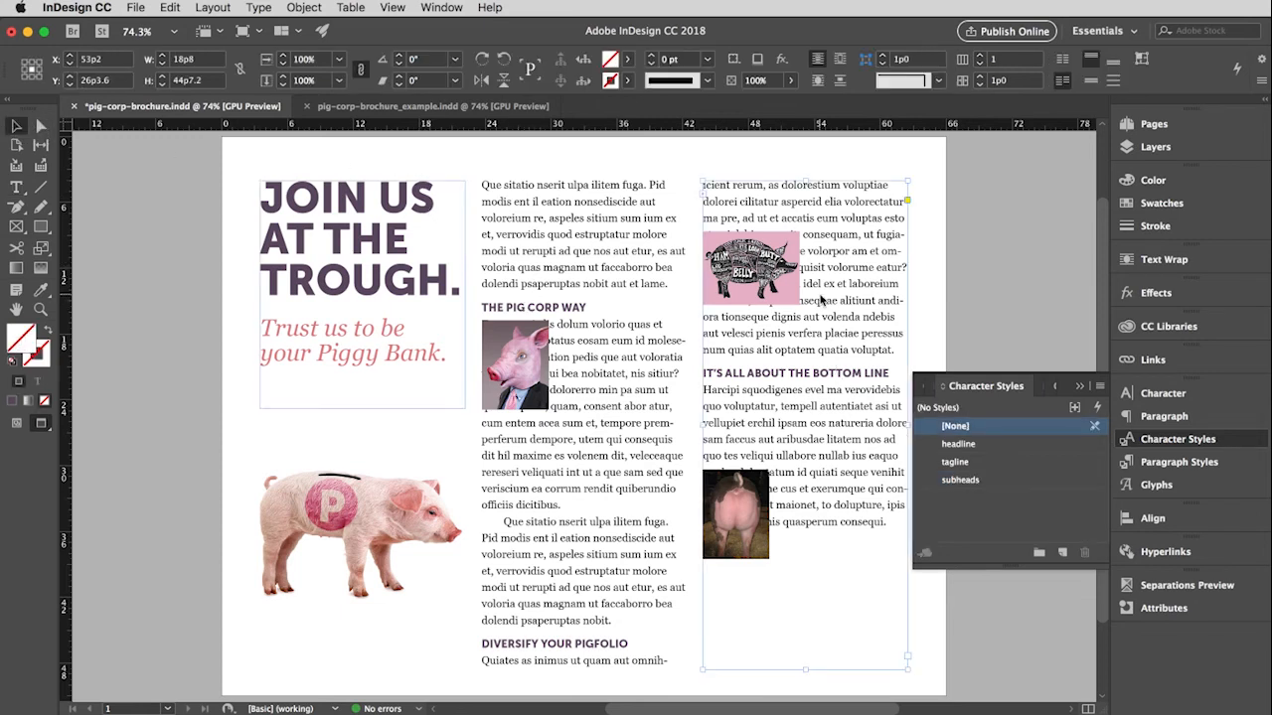
left_click(1080, 387)
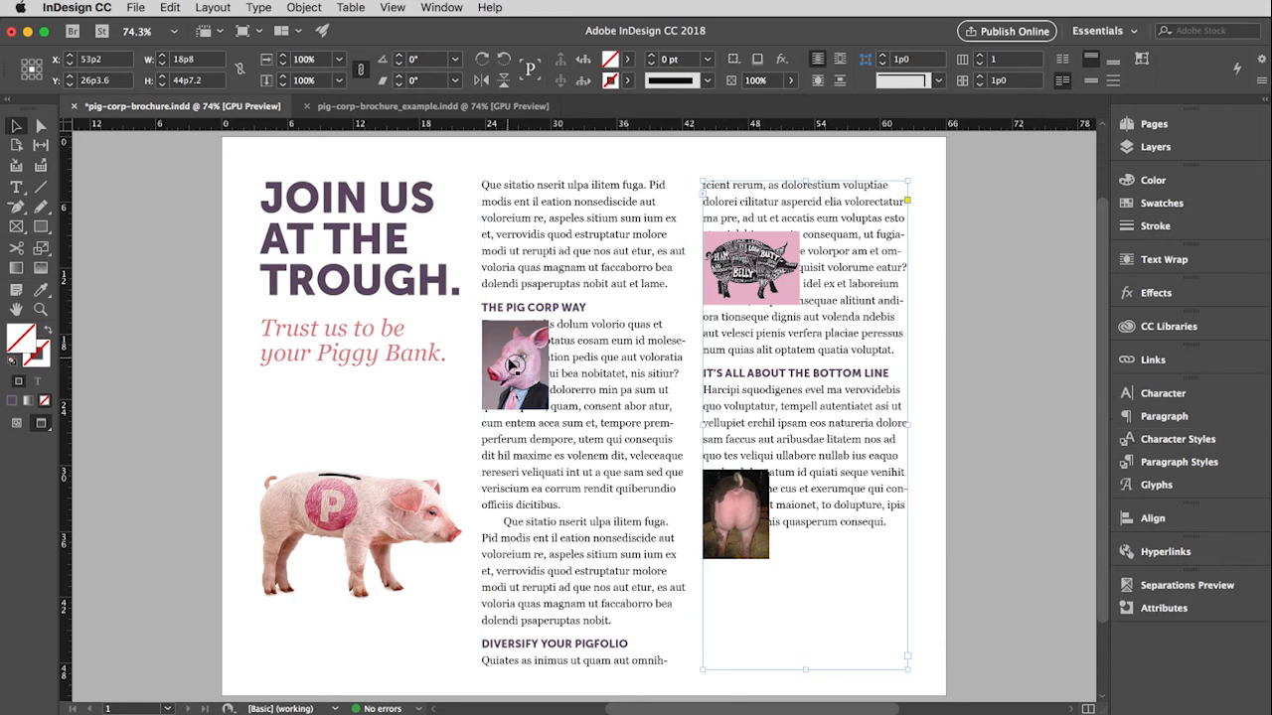
left_click(534, 343)
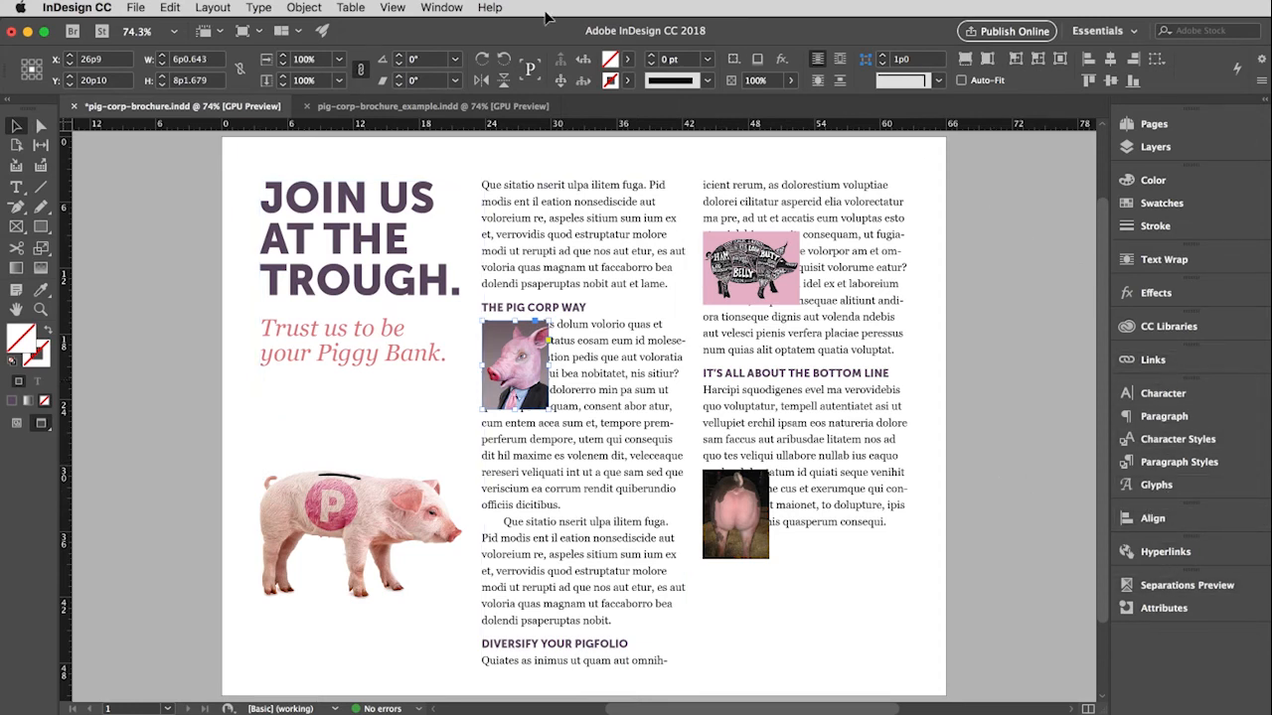
left_click(443, 8)
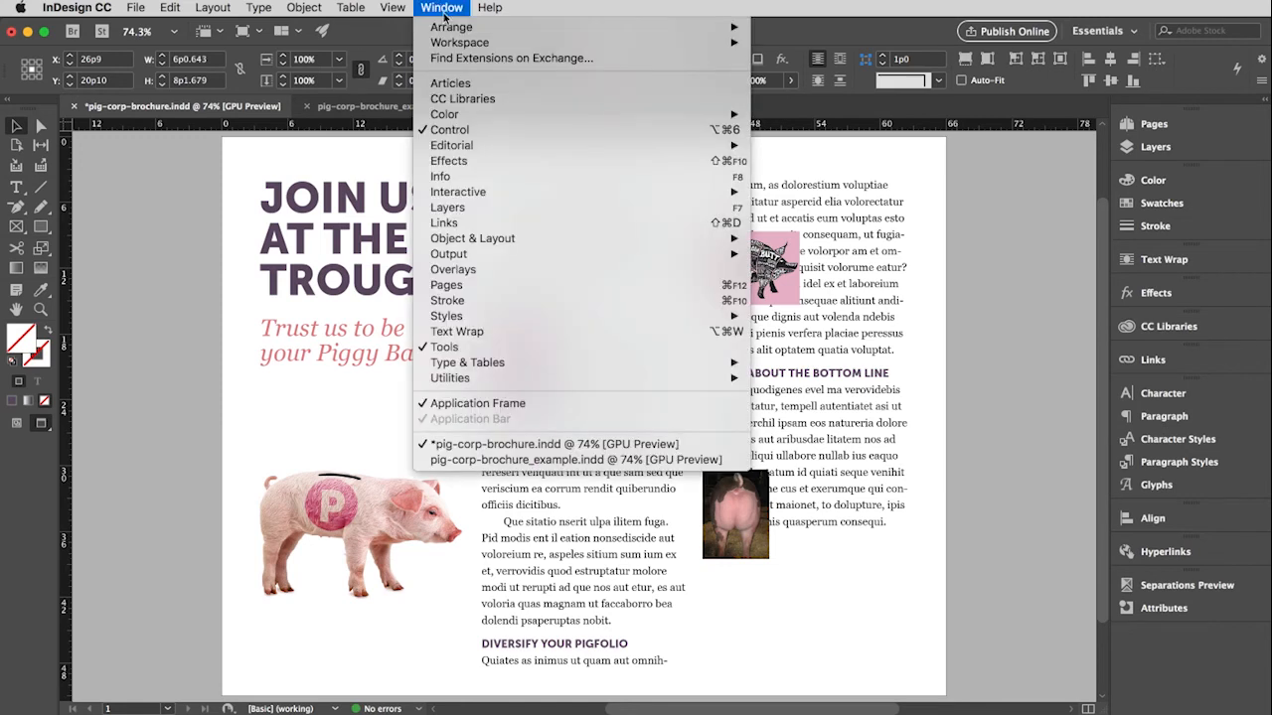
mouse_move(515, 318)
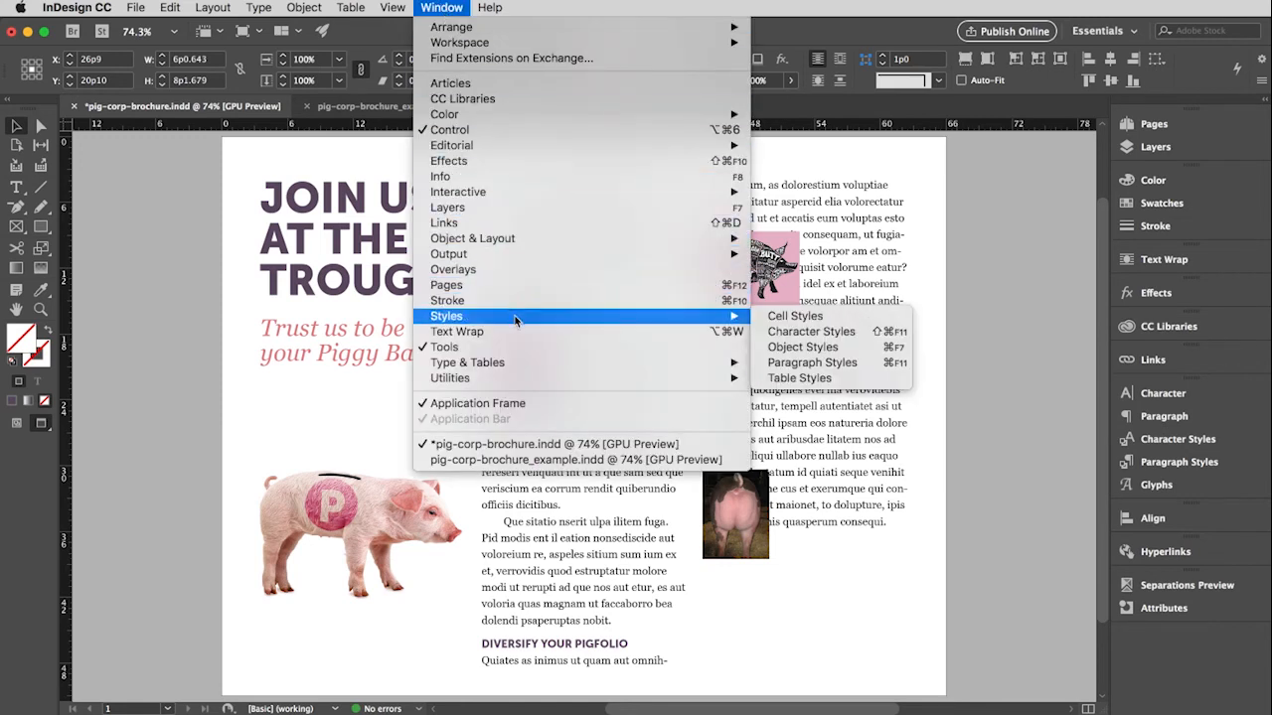
left_click(803, 347)
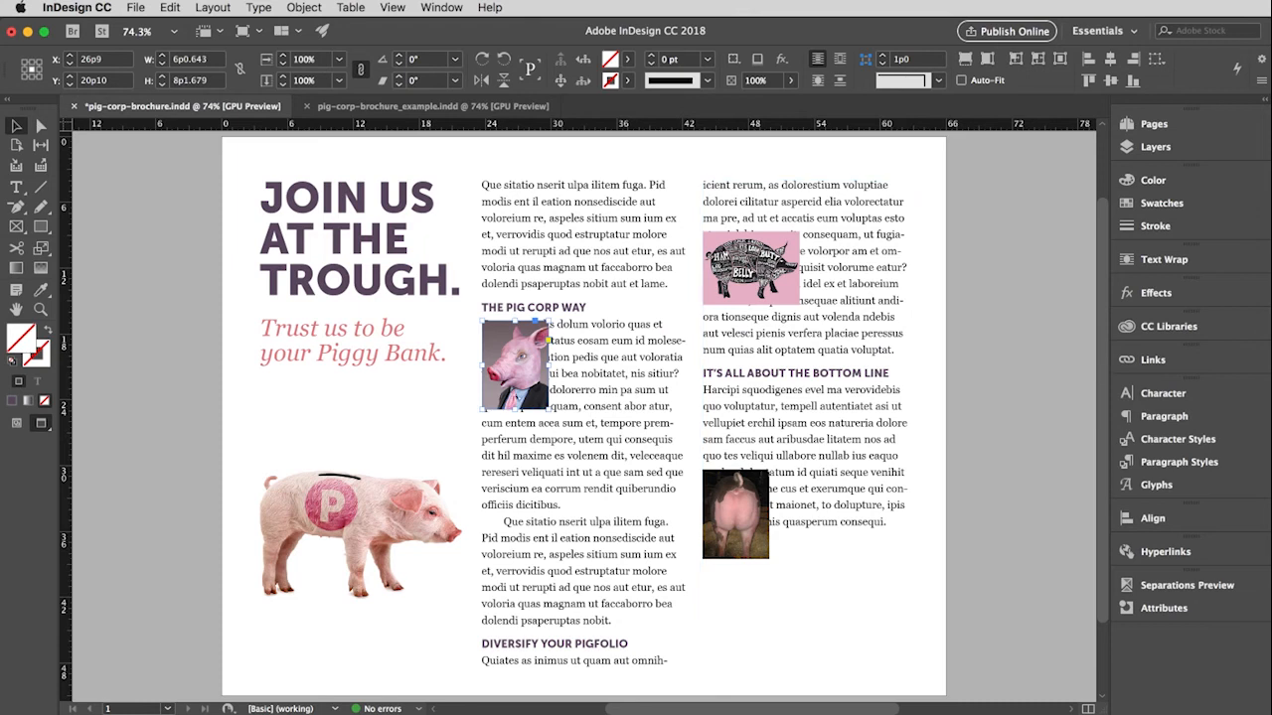
left_click_drag(1271, 375, 1003, 330)
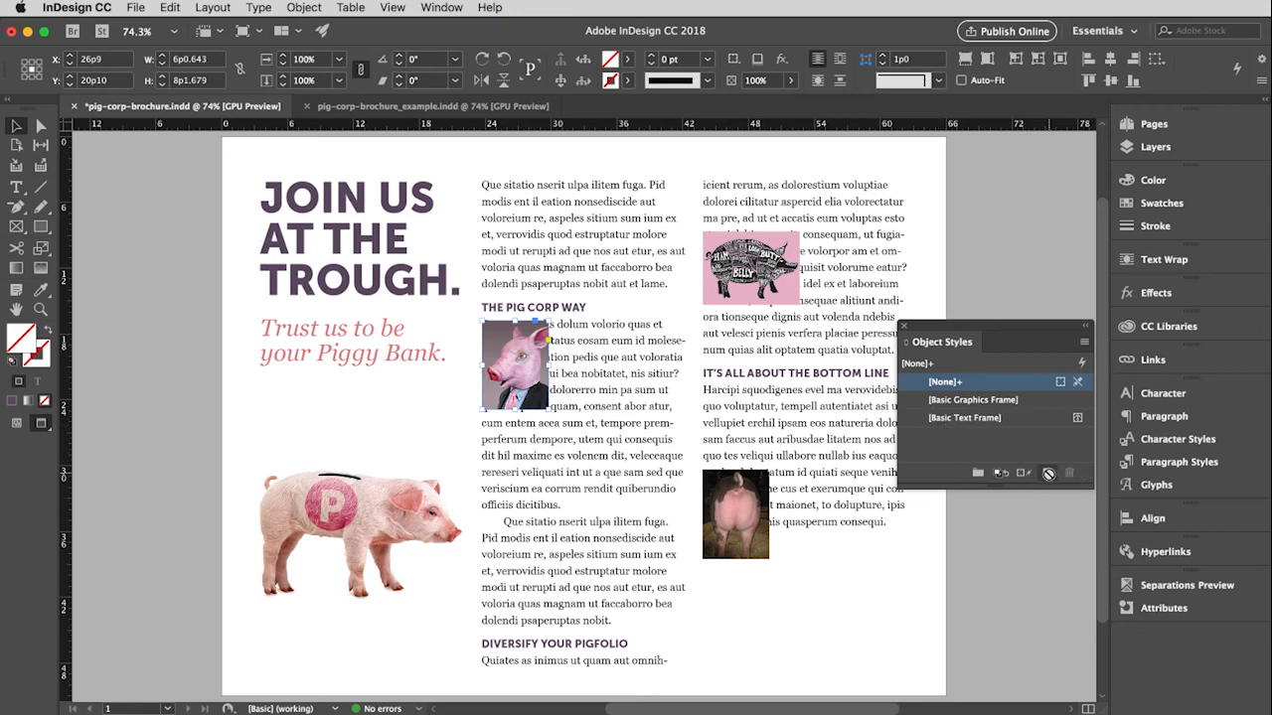
Create a new object style named "pics" from the selected picture.
left_click(1048, 478)
left_click(958, 440)
double_click(957, 440)
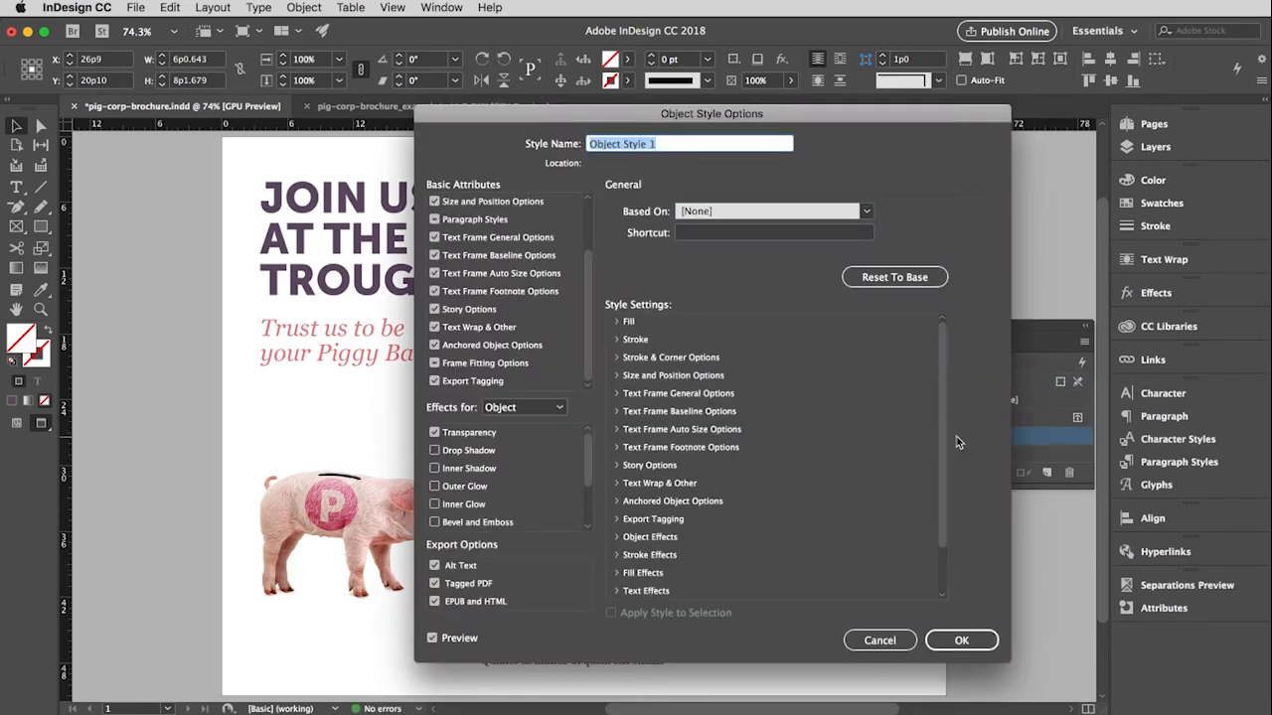
type("pics")
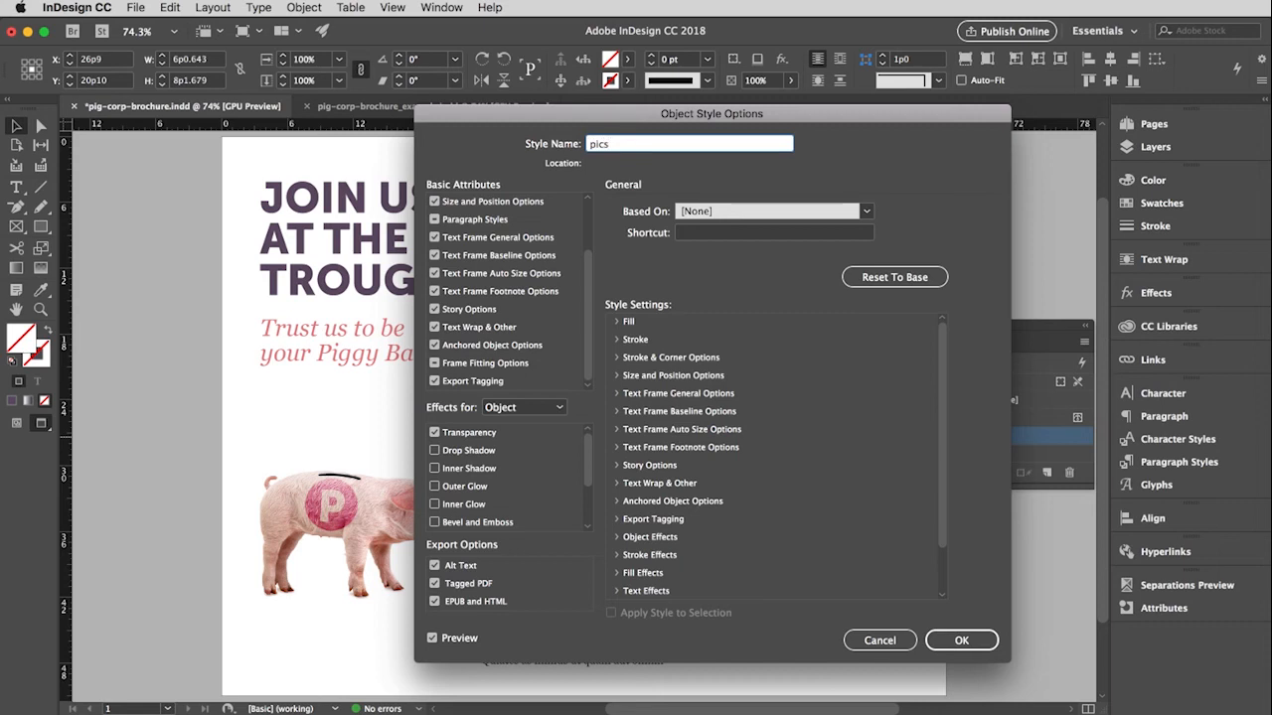
key("Tab")
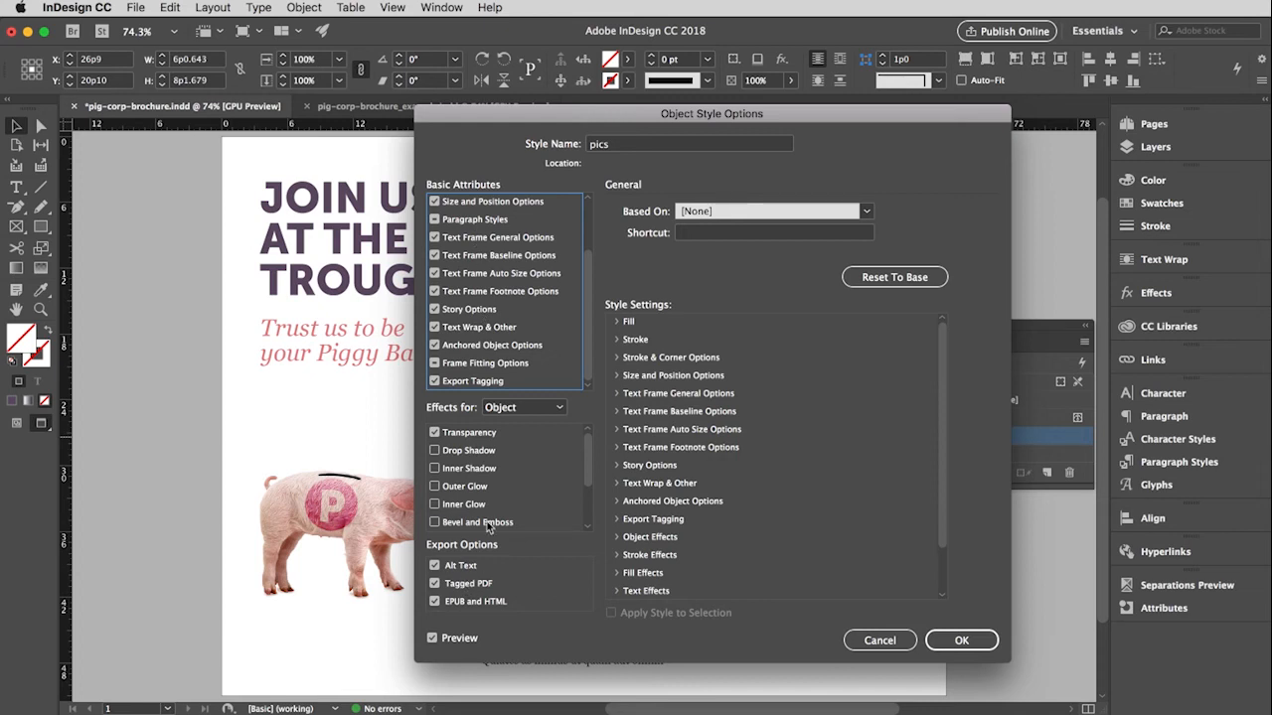
Set the pics style's text wrap to wrap around the bounding box with a right offset of 0p6.
left_click_drag(505, 124, 762, 120)
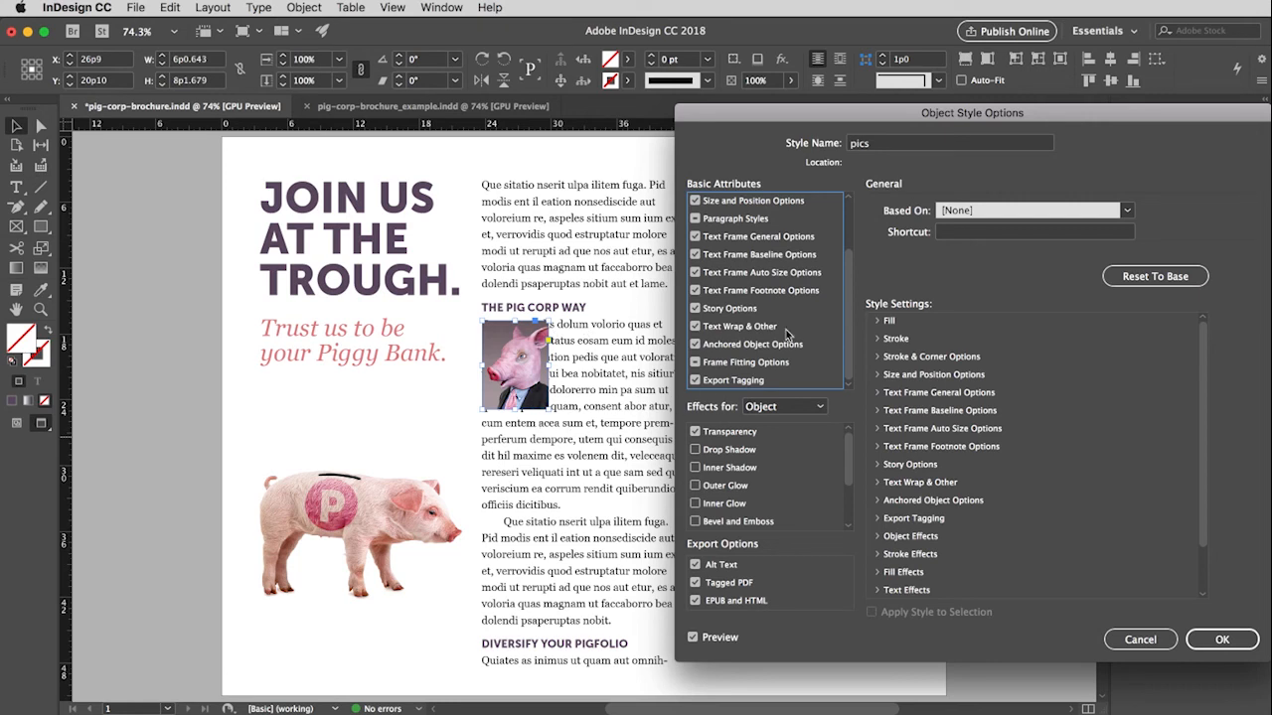
left_click(734, 329)
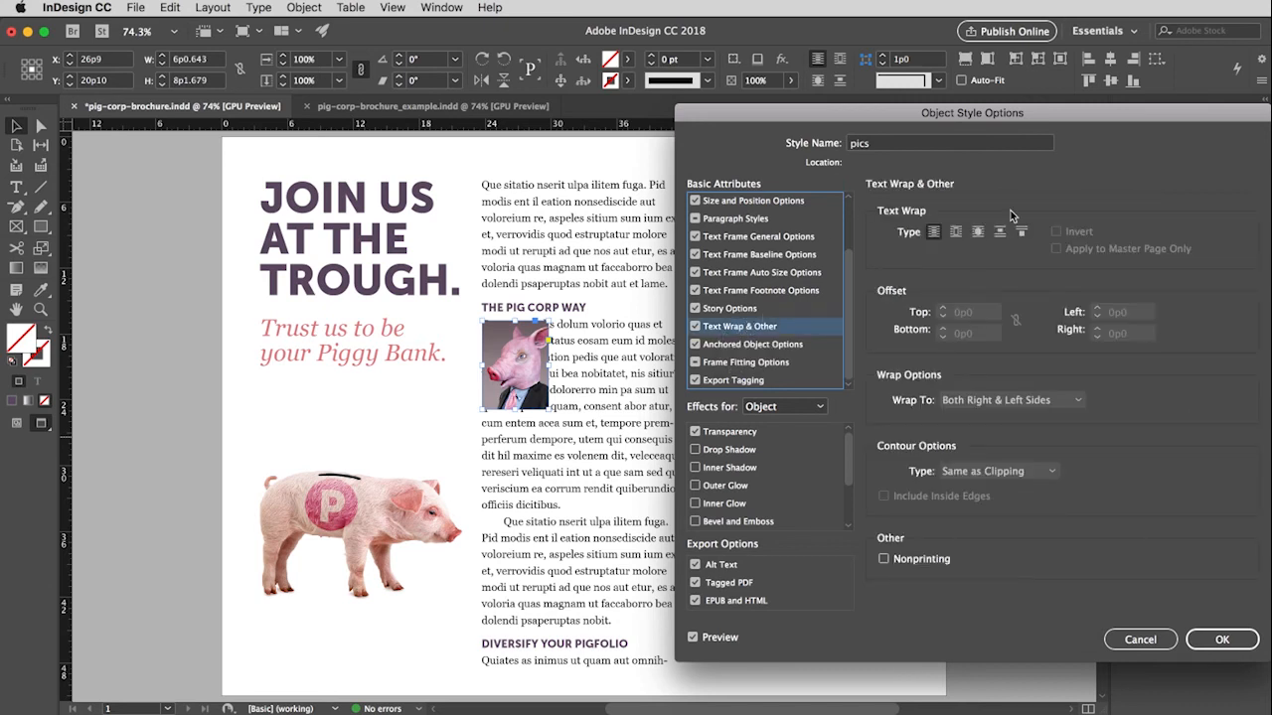
left_click(955, 234)
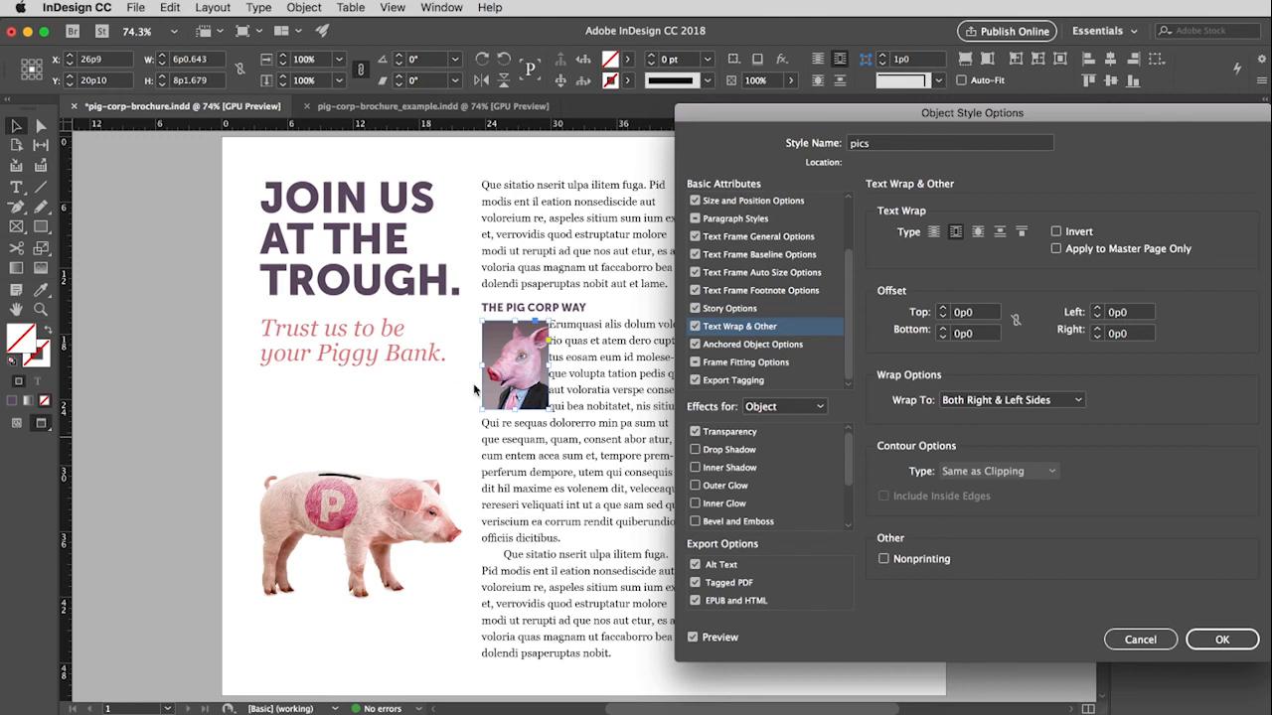
left_click(1098, 329)
left_click(1098, 329)
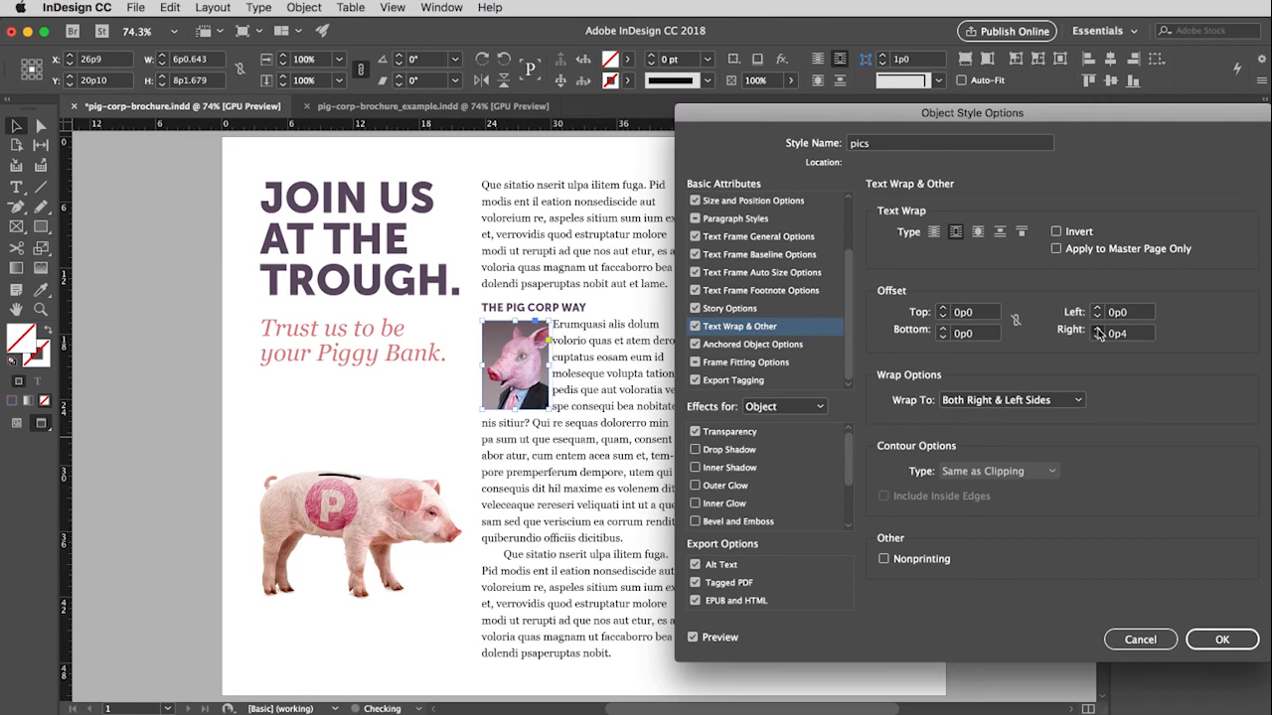
left_click(1098, 329)
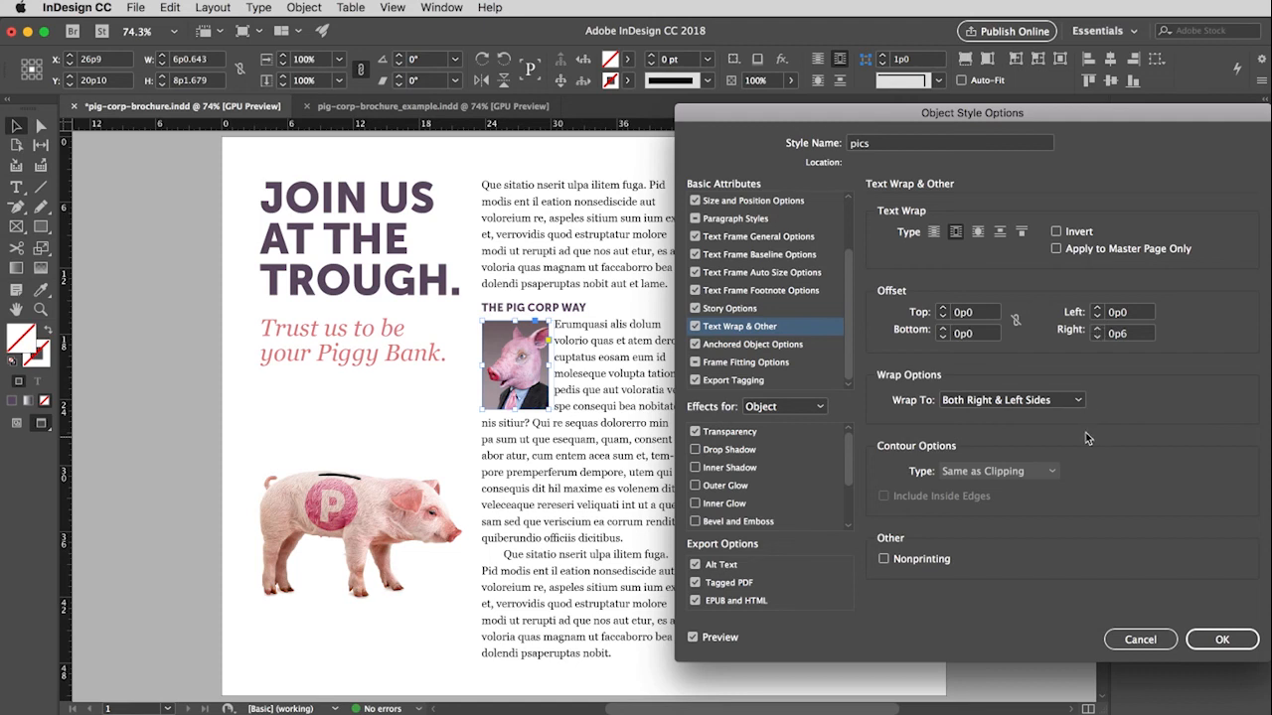
Add a drop shadow to the pics style in PANTONE P 87-13 C with 40% opacity.
left_click(728, 452)
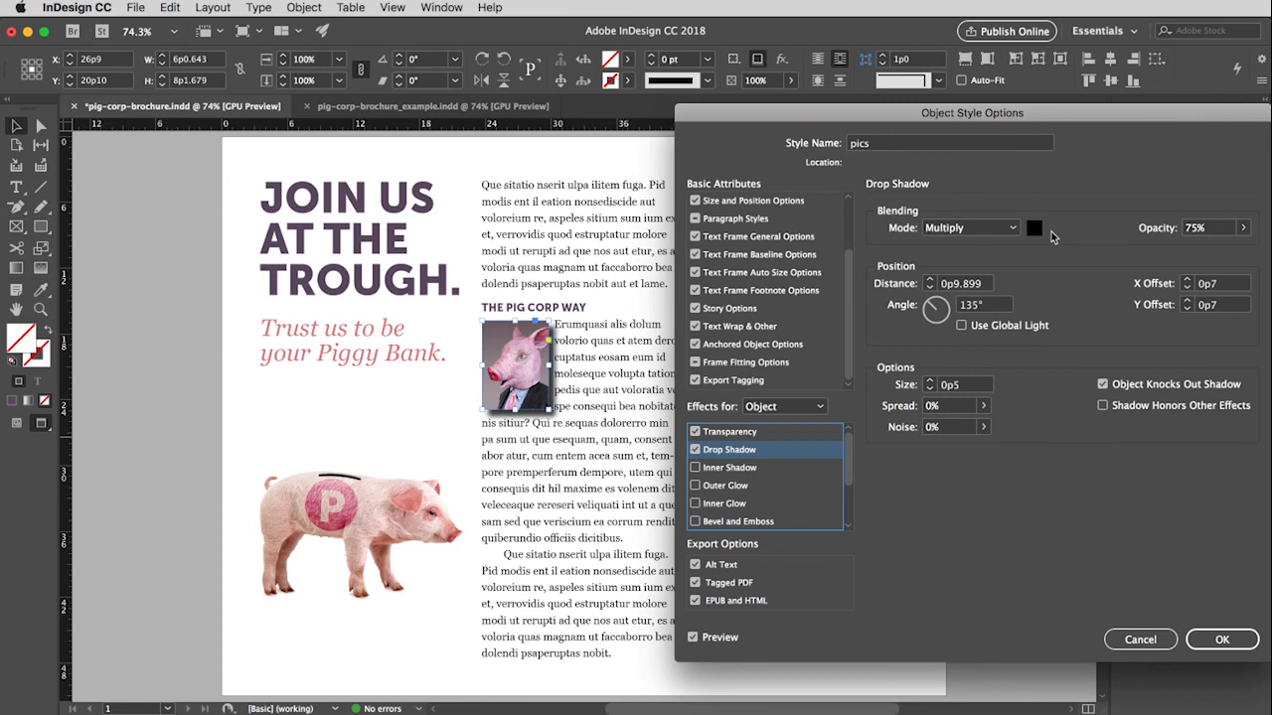
left_click(1035, 231)
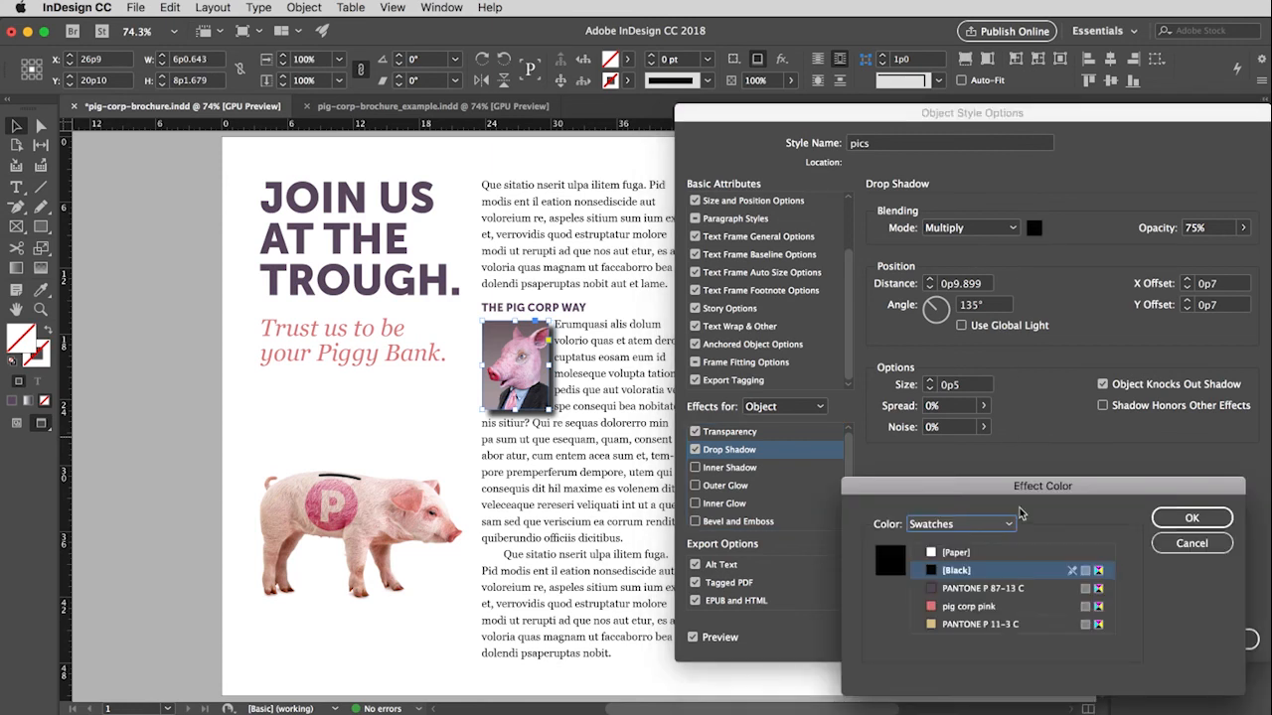
left_click(931, 592)
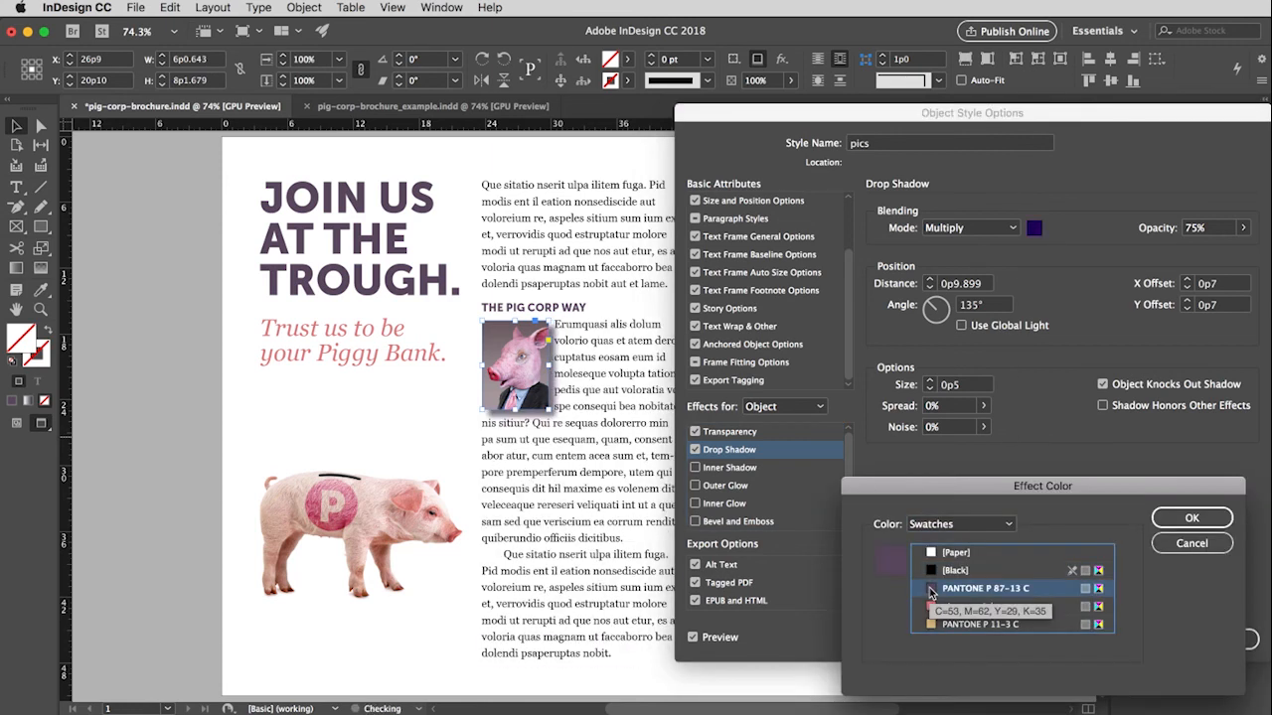
left_click(1192, 520)
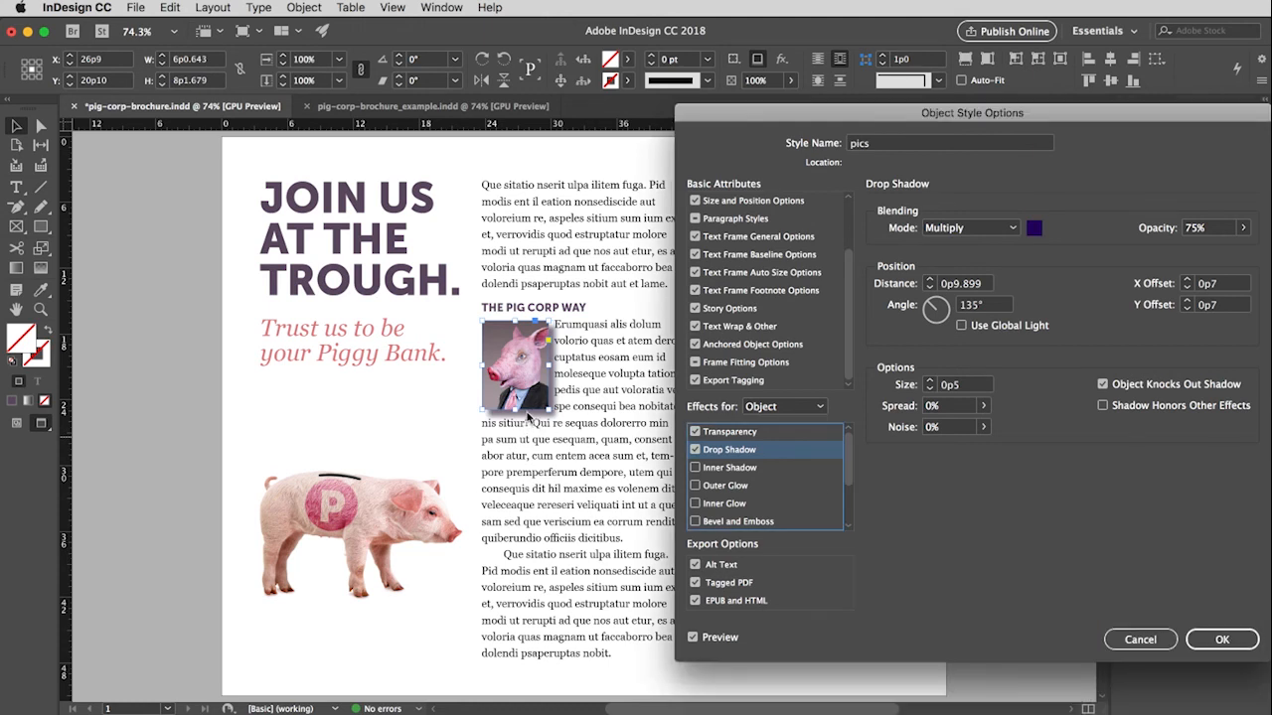
left_click(1242, 228)
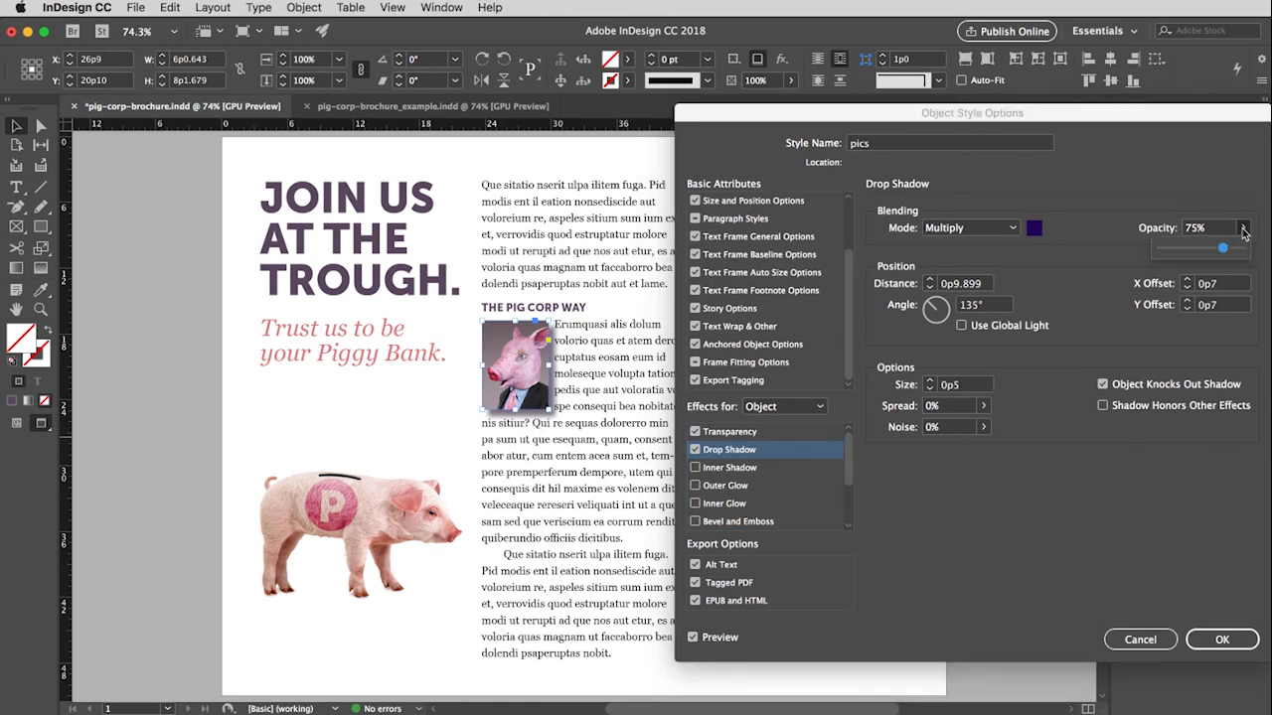
left_click_drag(1225, 252, 1193, 252)
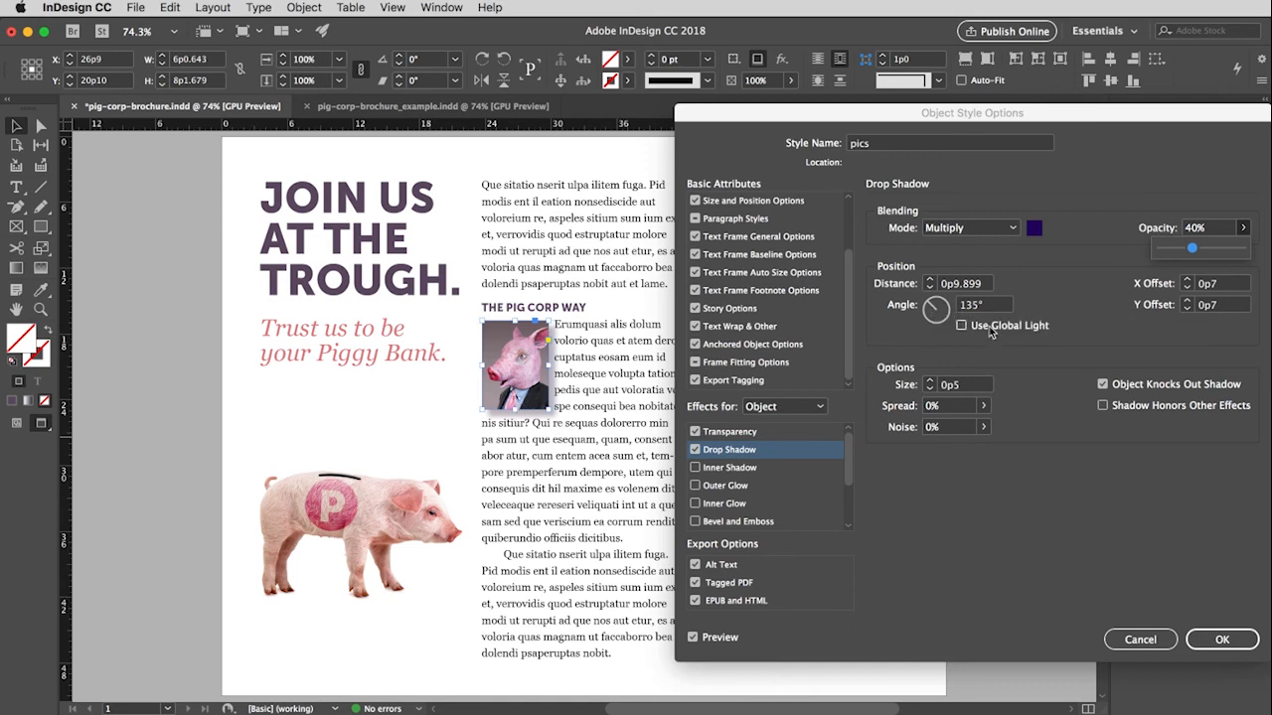
Set the drop shadow's angle to 90° and its distance to 0p5.
left_click(932, 309)
left_click_drag(932, 309, 936, 308)
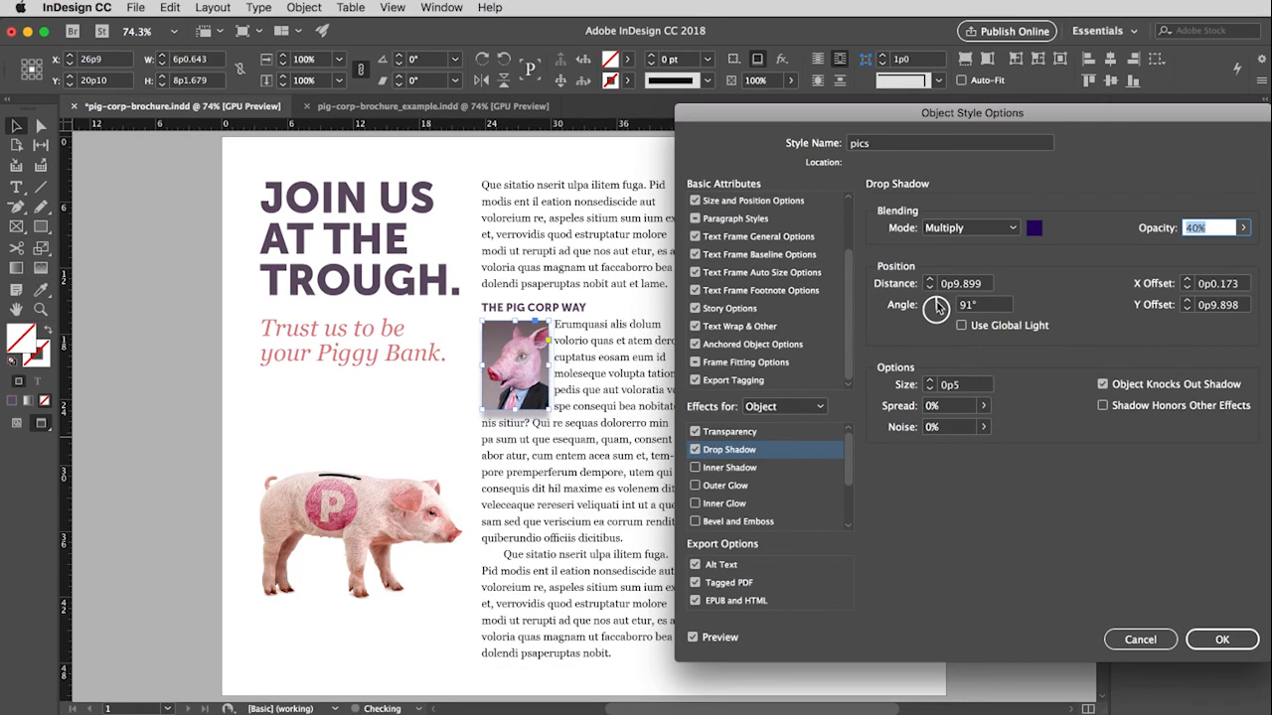
left_click_drag(936, 308, 936, 308)
left_click(930, 288)
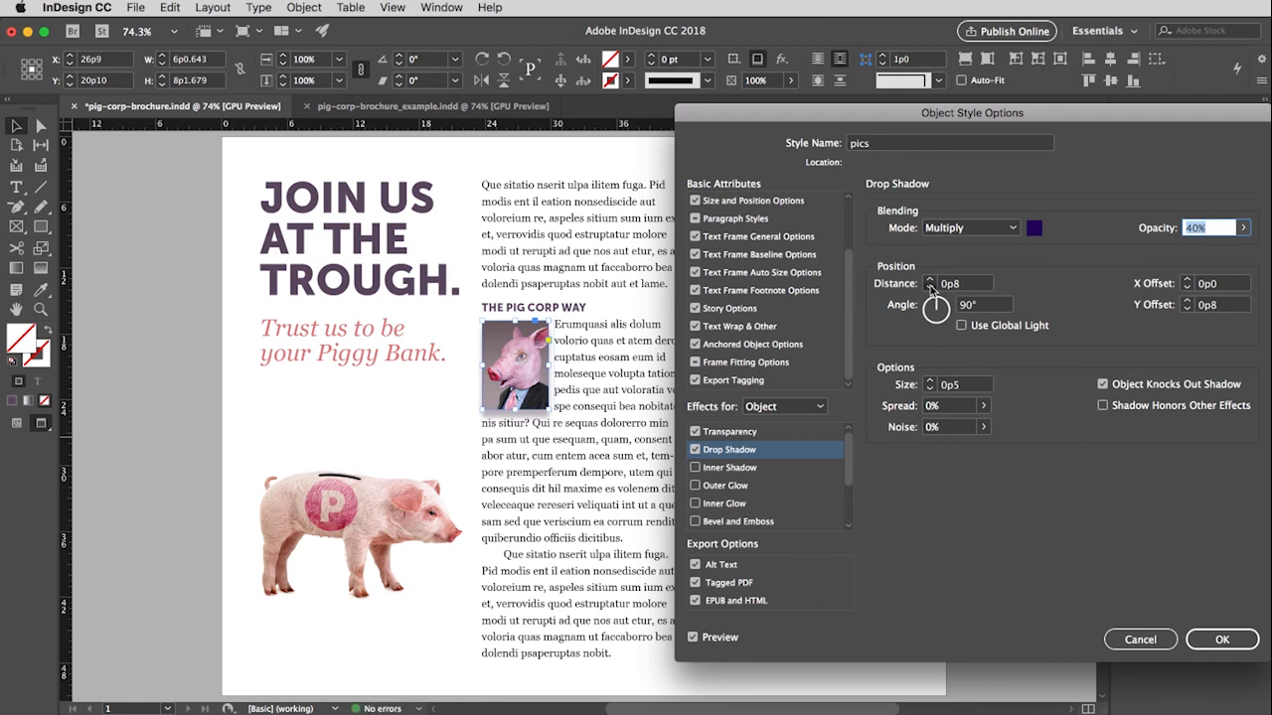
left_click(930, 289)
left_click(930, 288)
left_click(930, 288)
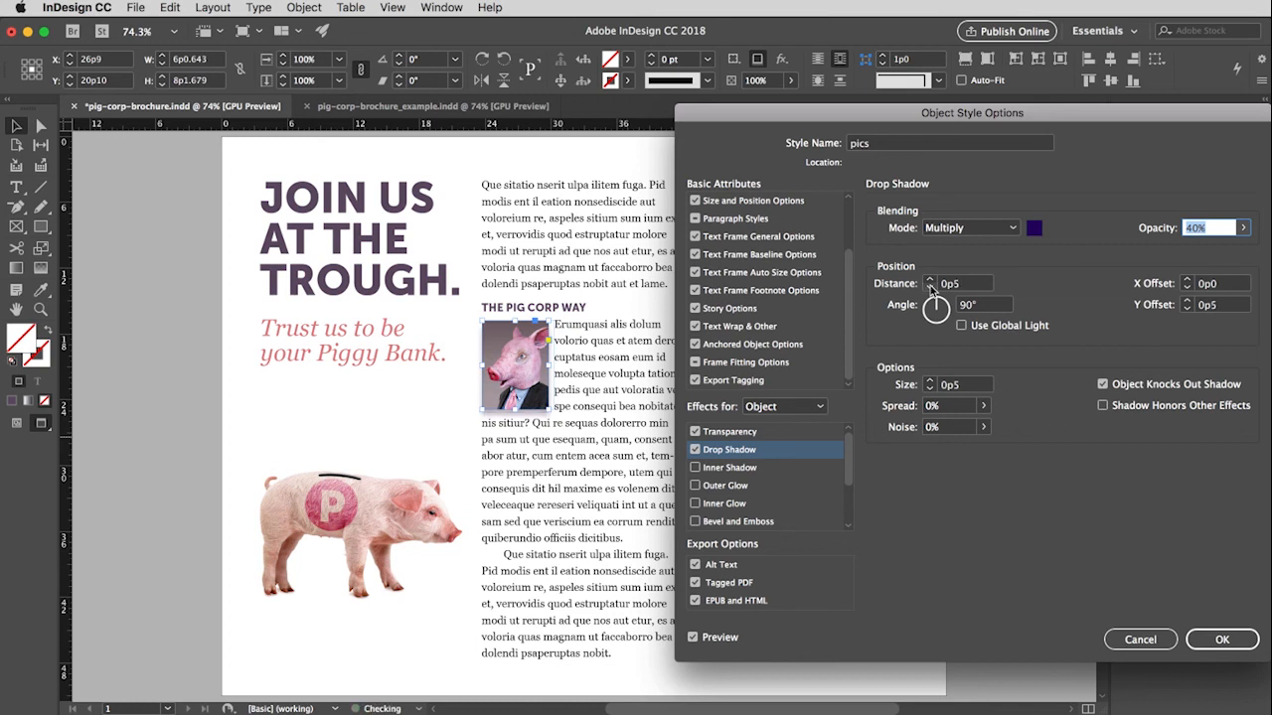
Accept the drop shadow settings and save the pics object style.
left_click(930, 289)
left_click(1214, 642)
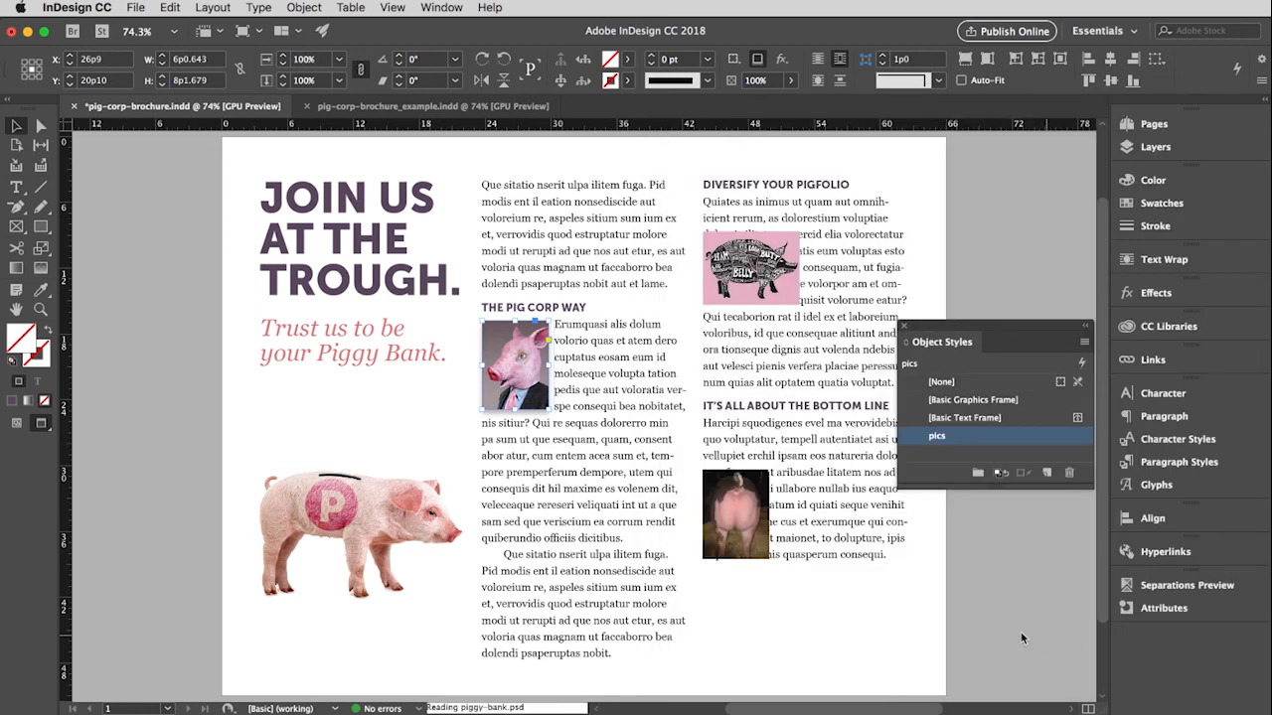
Apply the pics object style to the pink butcher-diagram picture and the pig's rear picture in the third column.
left_click(904, 628)
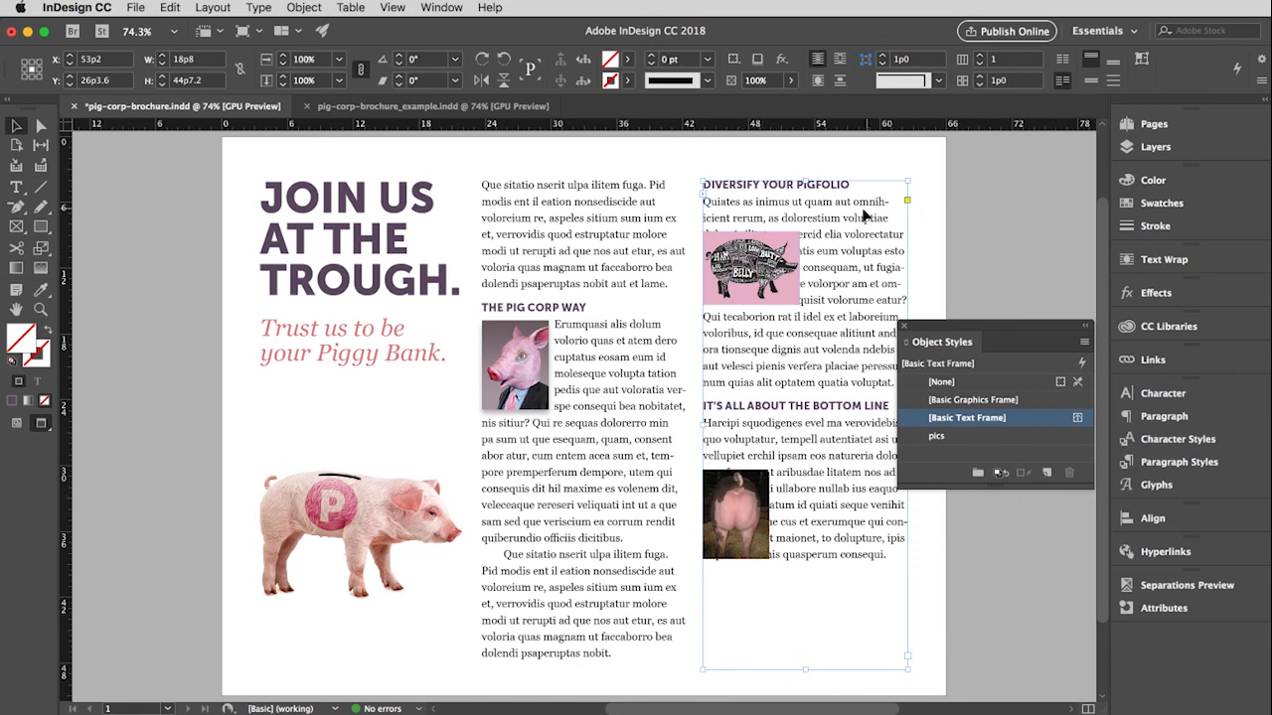
left_click(790, 242)
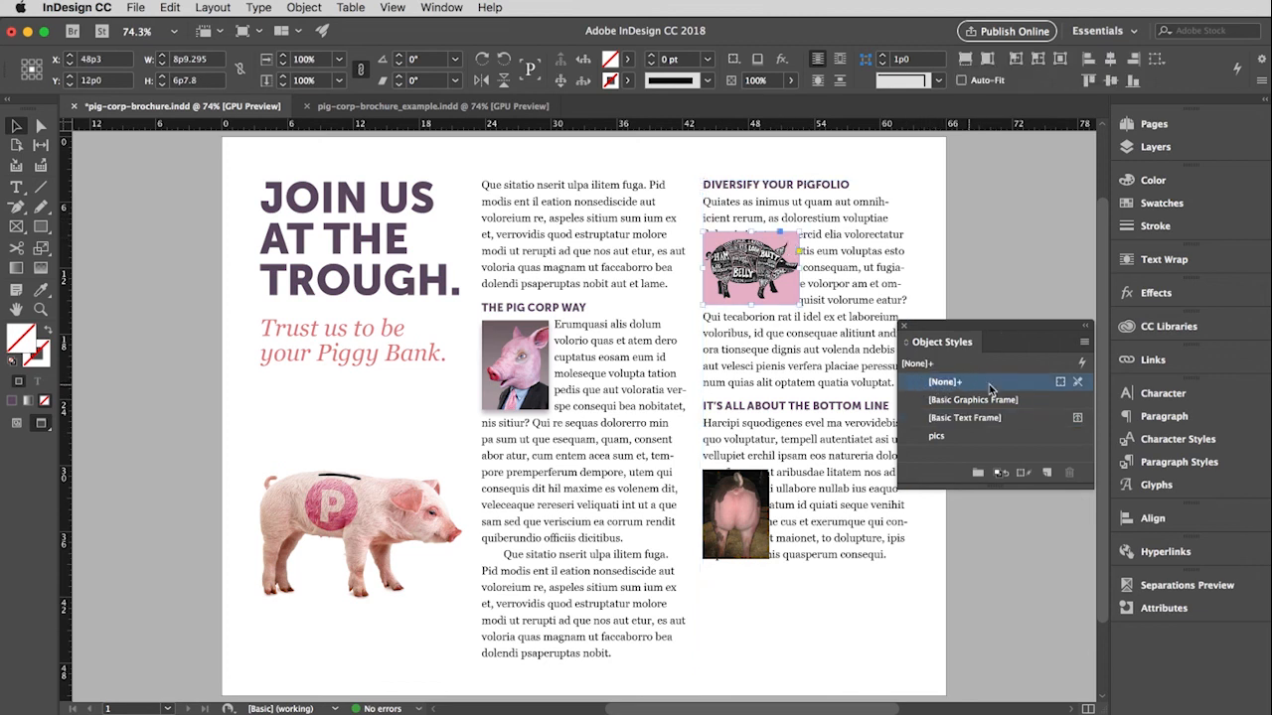
left_click(980, 437)
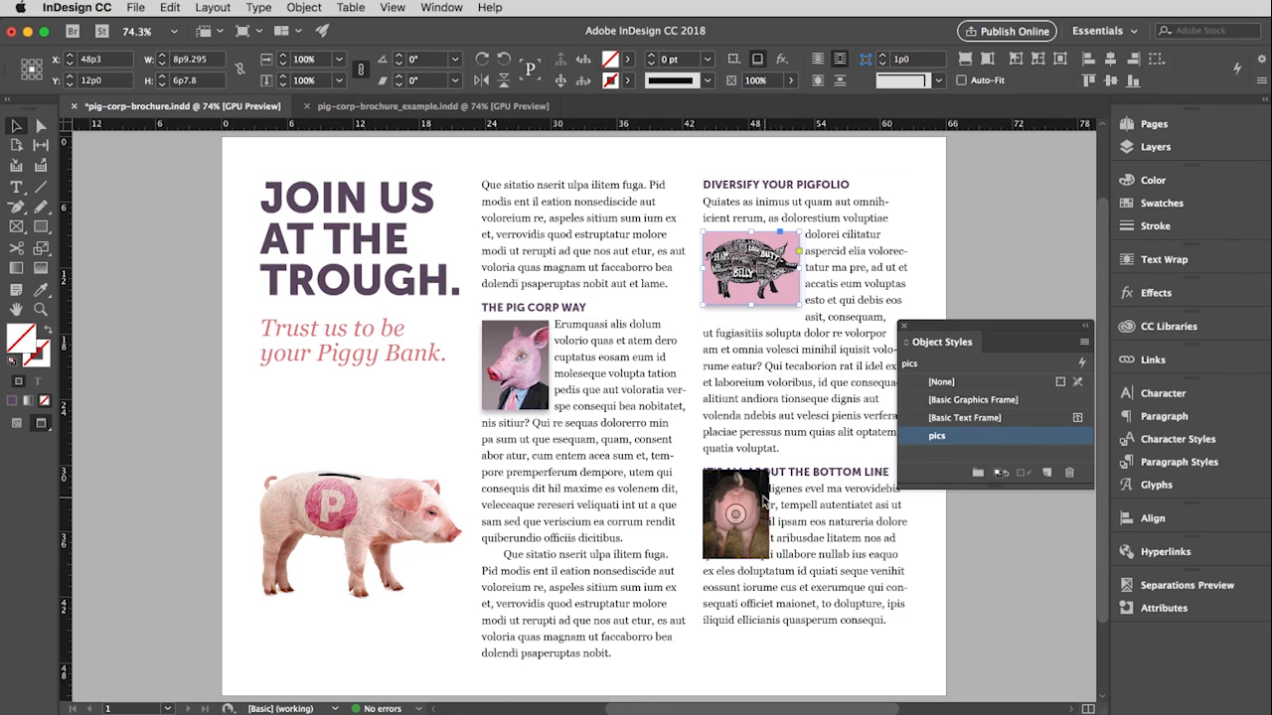
left_click(761, 499)
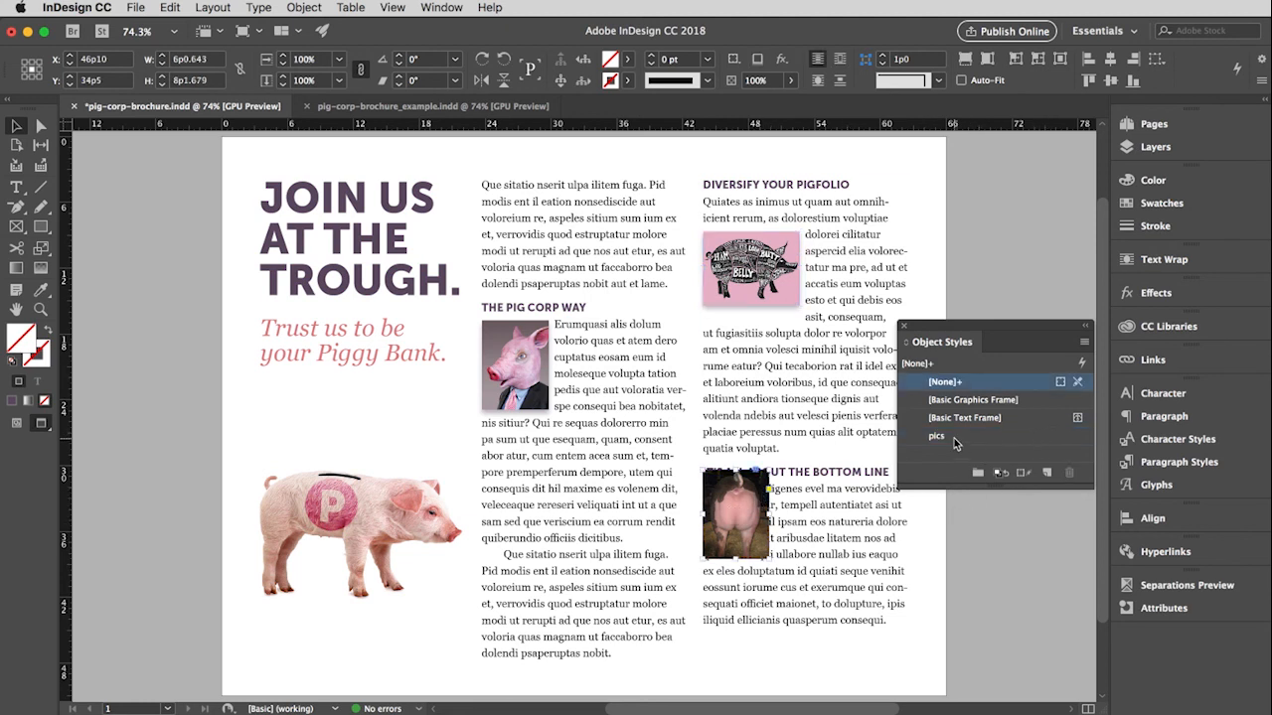
left_click(953, 439)
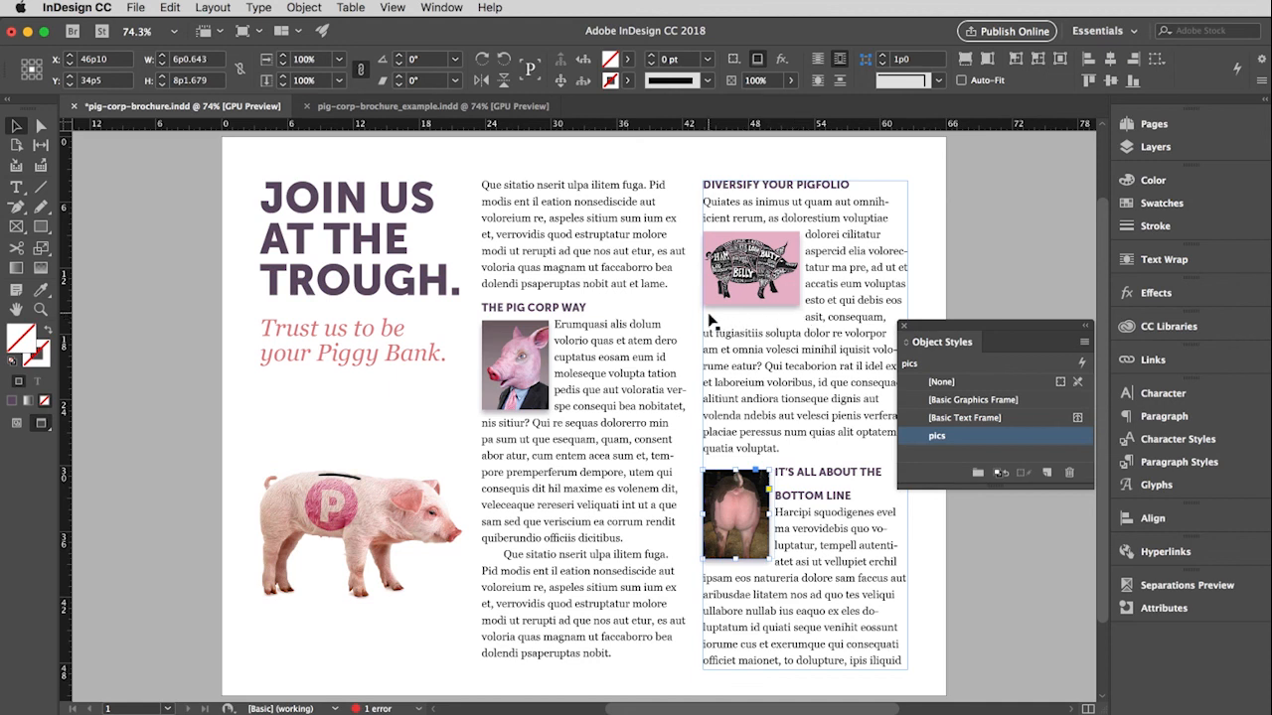
Edit the pics style's text wrap to a bottom offset of -0p1 and save the style.
double_click(984, 437)
left_click_drag(1099, 115, 516, 113)
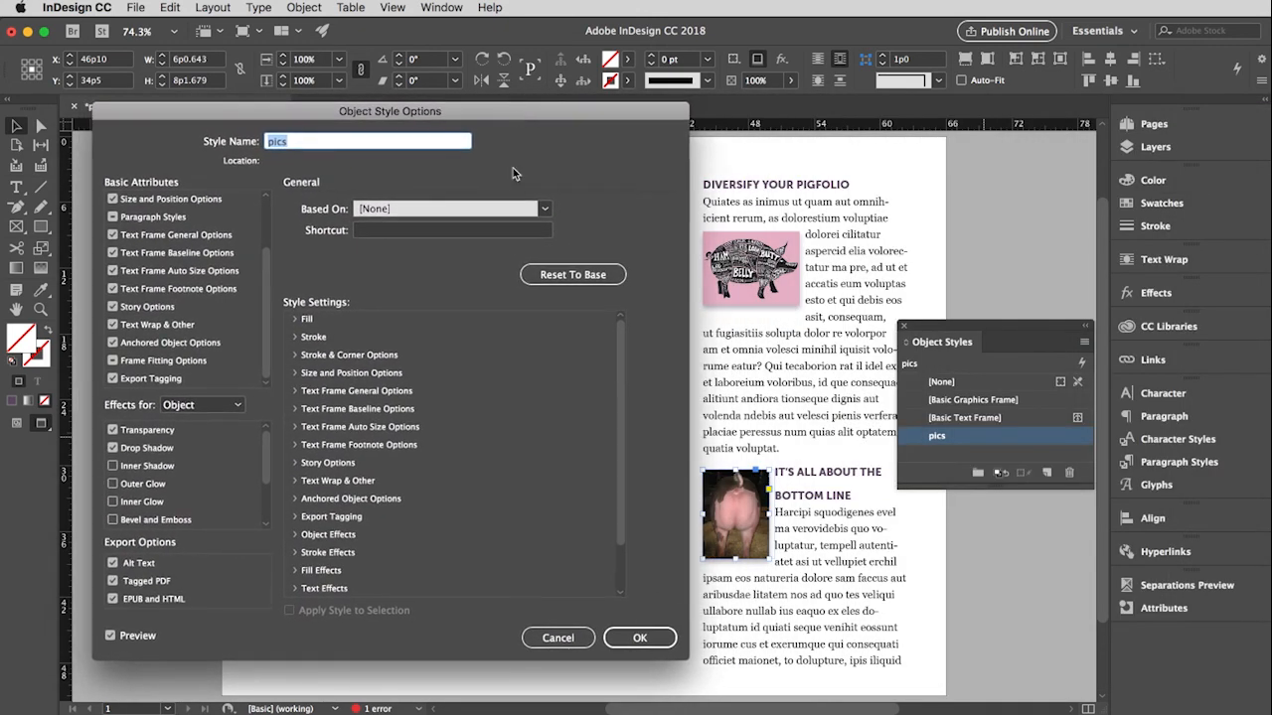
left_click(177, 328)
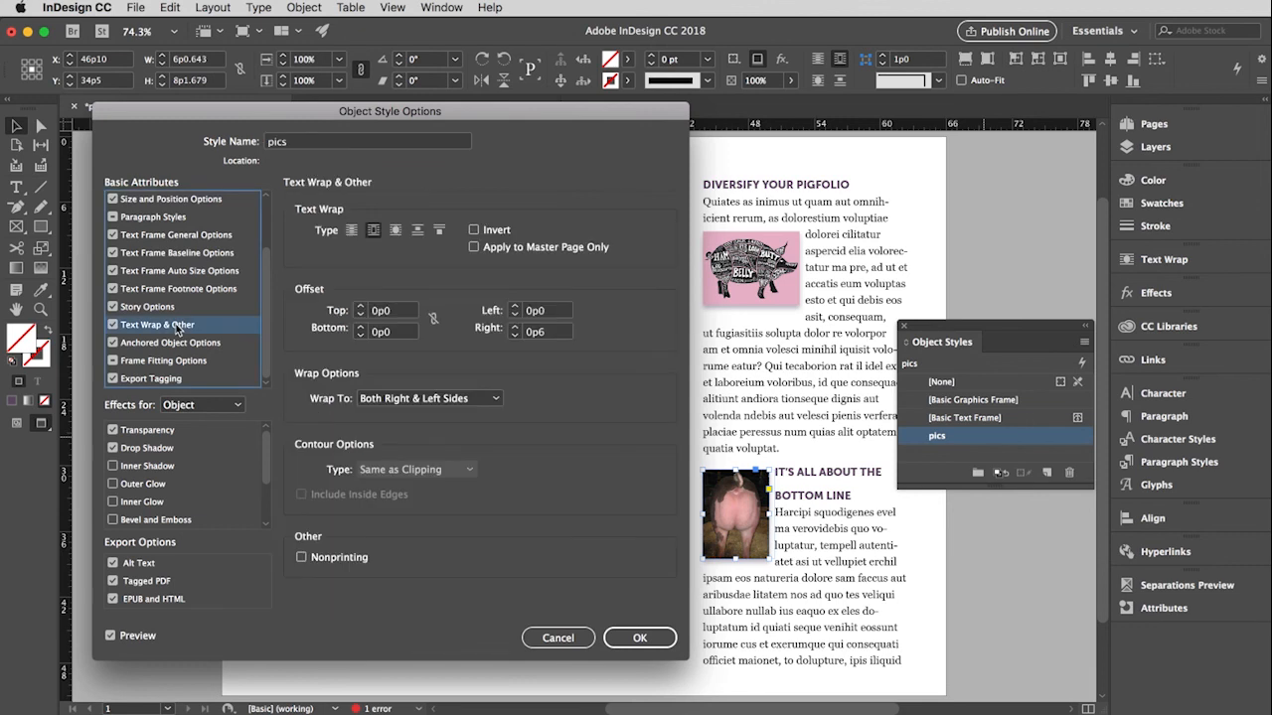
left_click(359, 336)
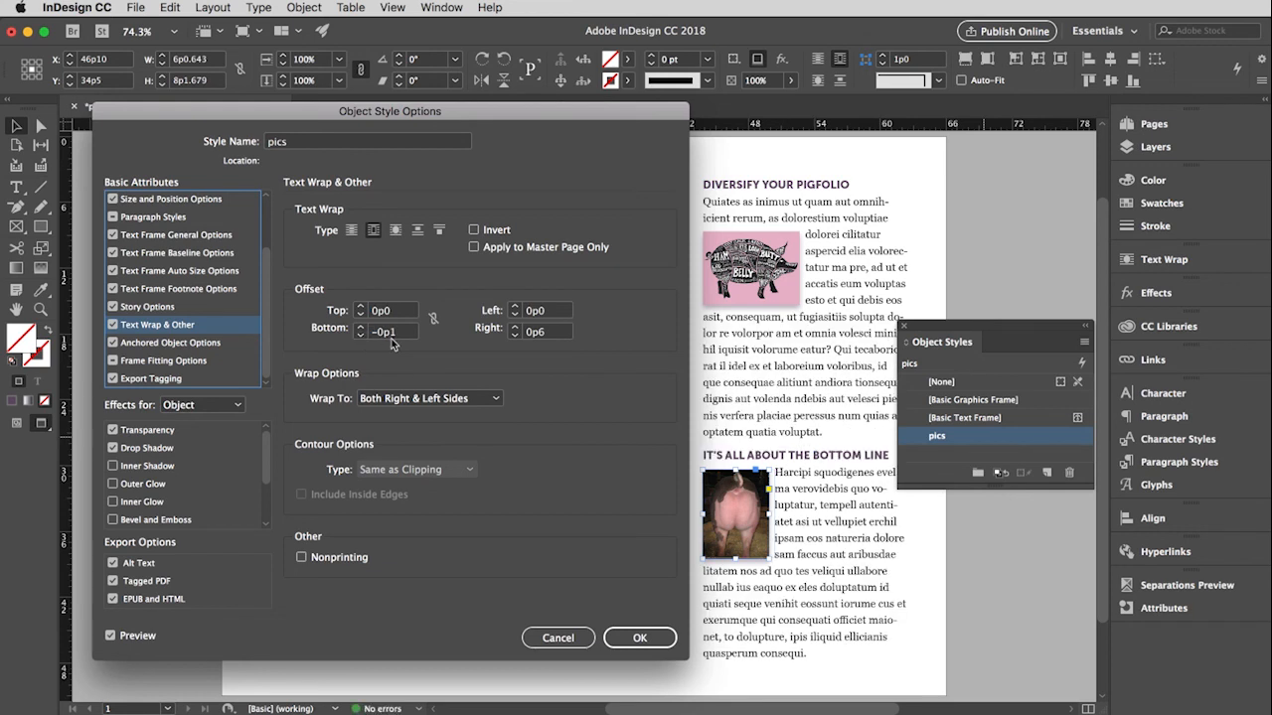
left_click(645, 636)
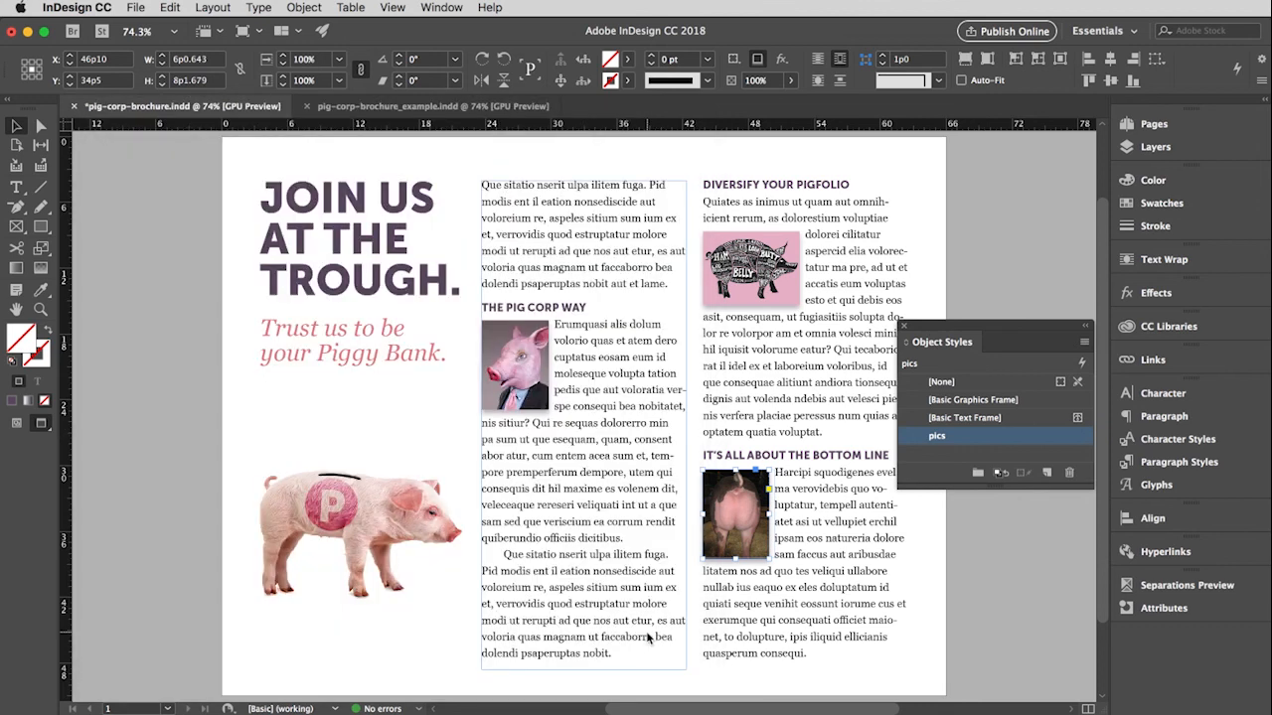
left_click(1050, 349)
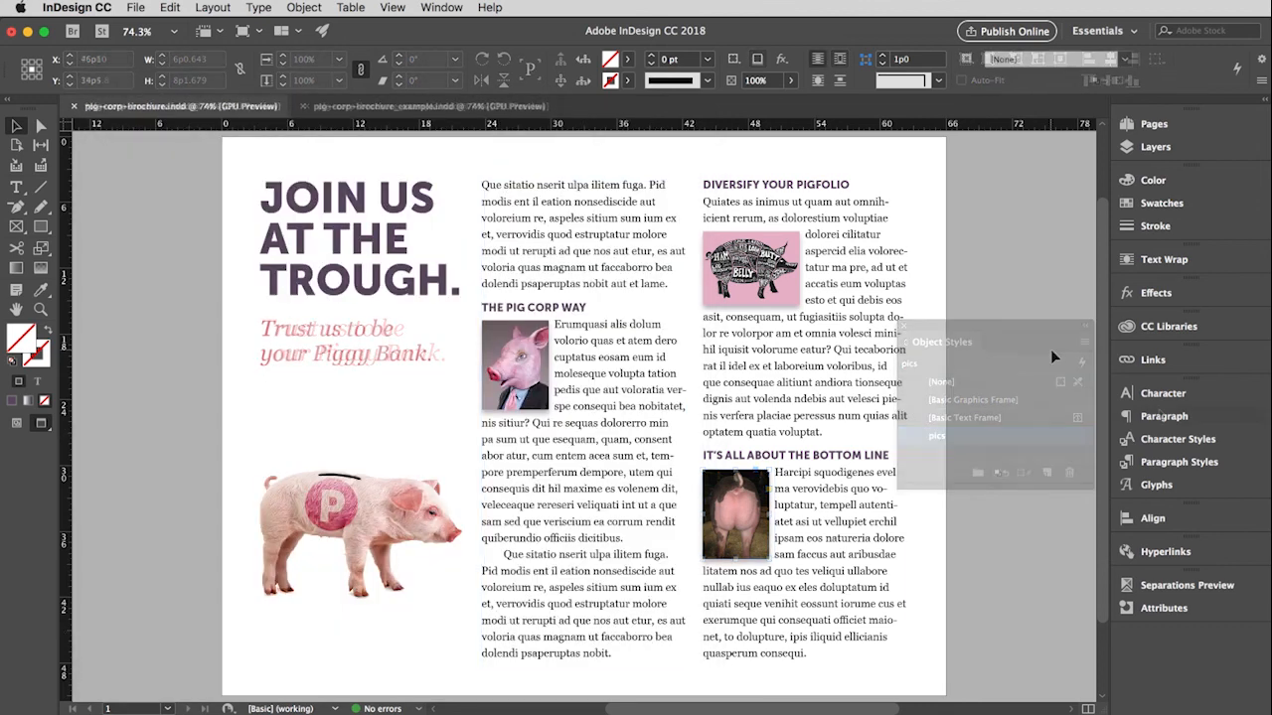